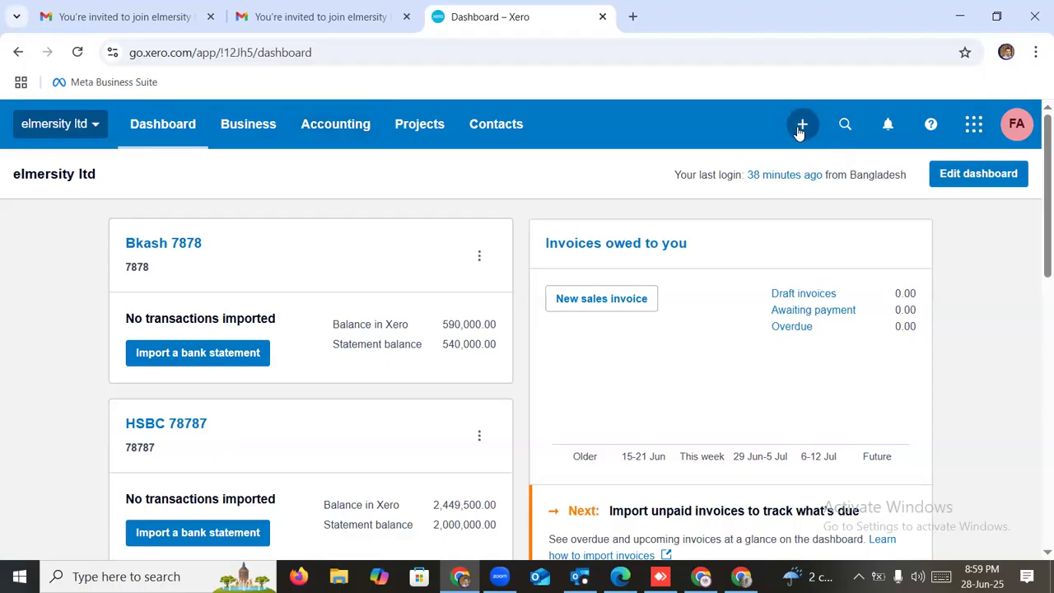
Create a new bill with AB Electronics as the supplier
left_click(801, 125)
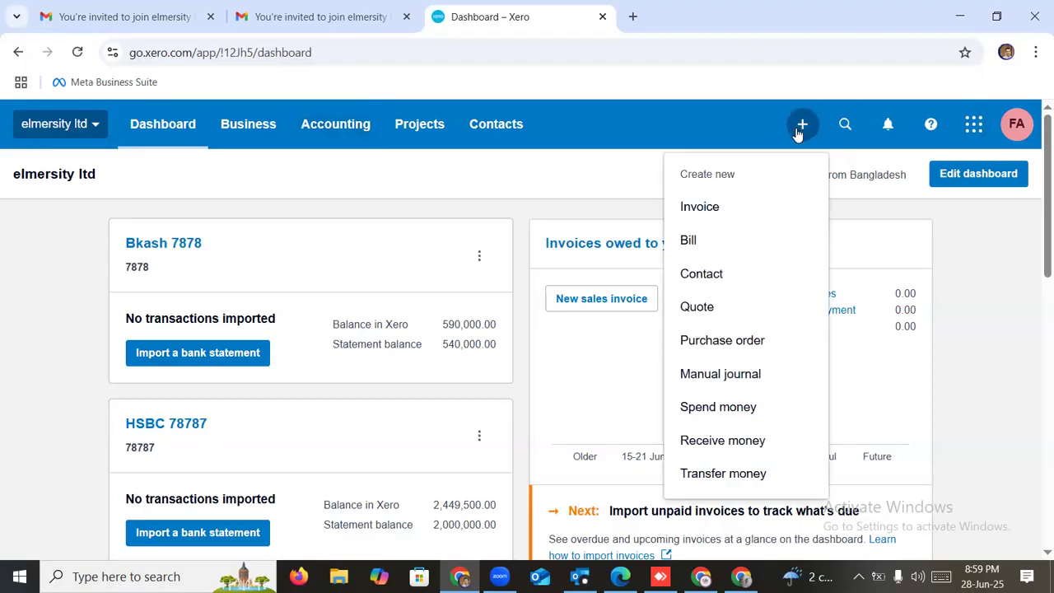
left_click(700, 242)
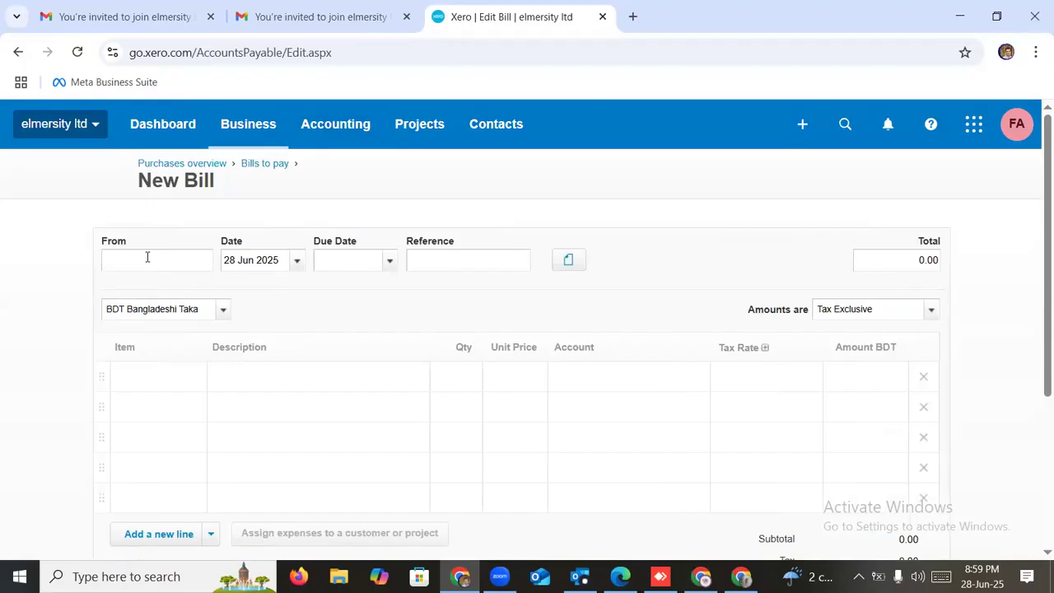
type("ab")
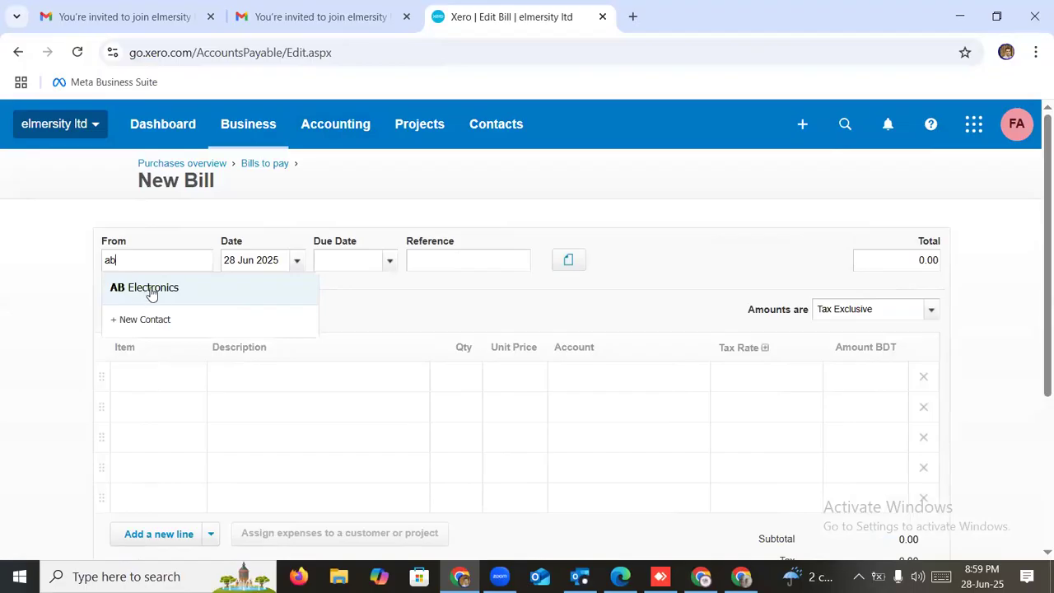
left_click(151, 291)
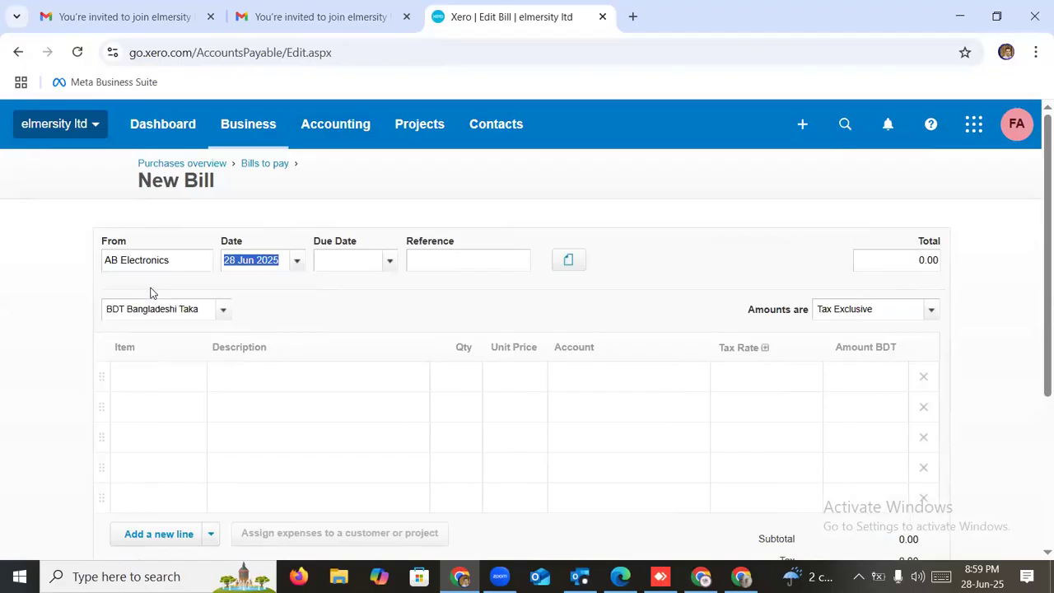
Set the bill date to 12 Feb 2025
left_click(295, 265)
left_click(239, 287)
left_click(238, 287)
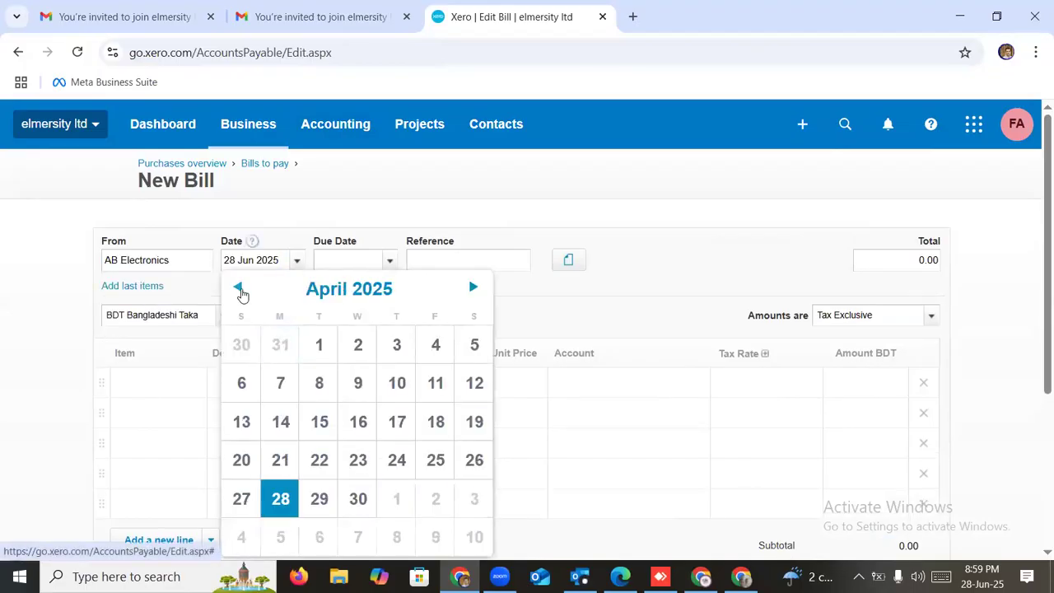
left_click(238, 288)
left_click(238, 288)
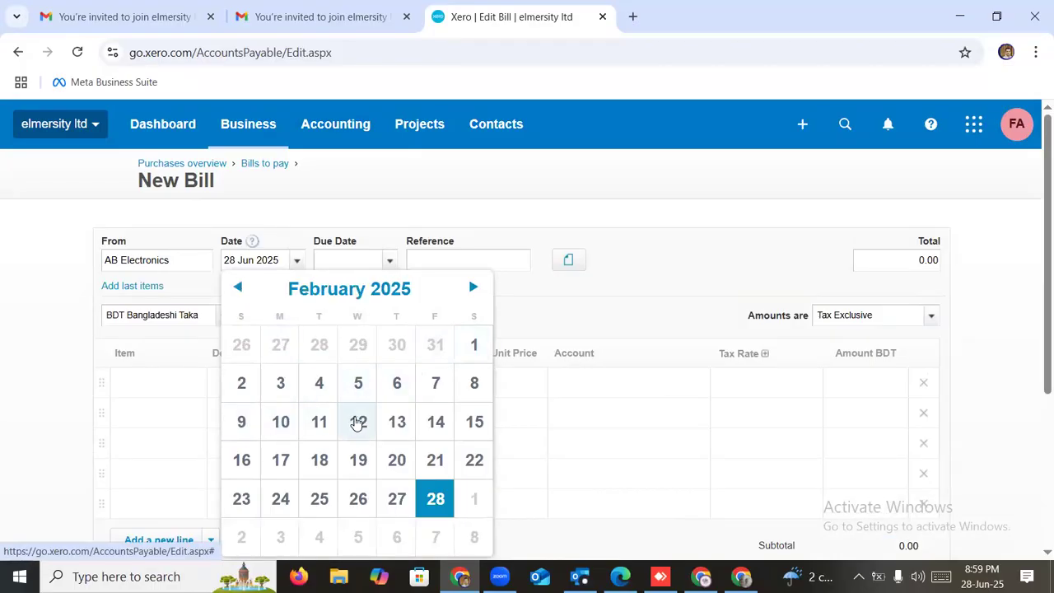
left_click(358, 422)
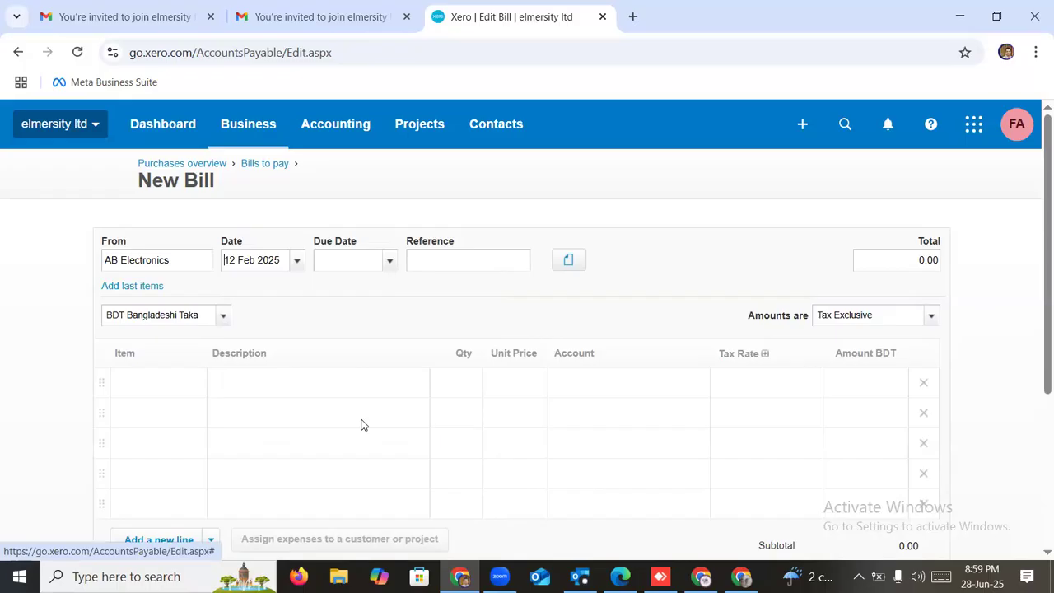
Set the bill's due date to 30 Apr 2025
left_click(388, 262)
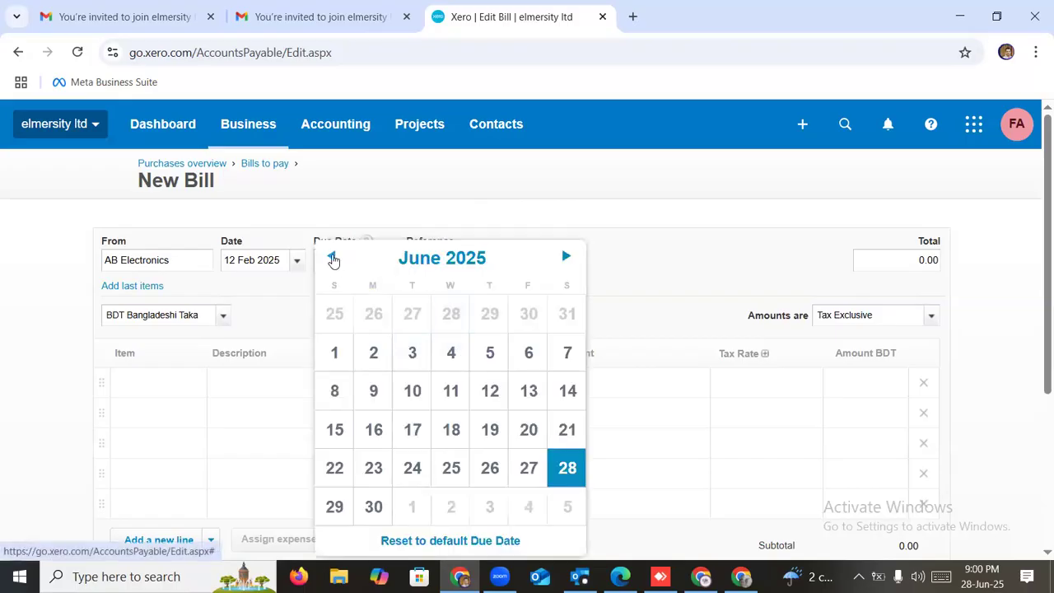
left_click(332, 257)
left_click(333, 260)
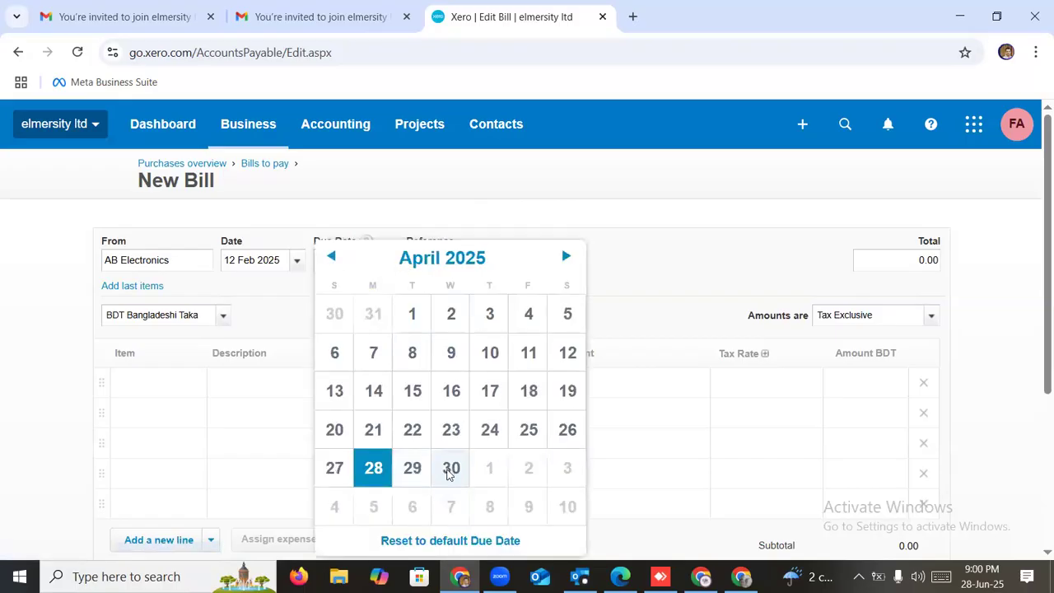
left_click(449, 468)
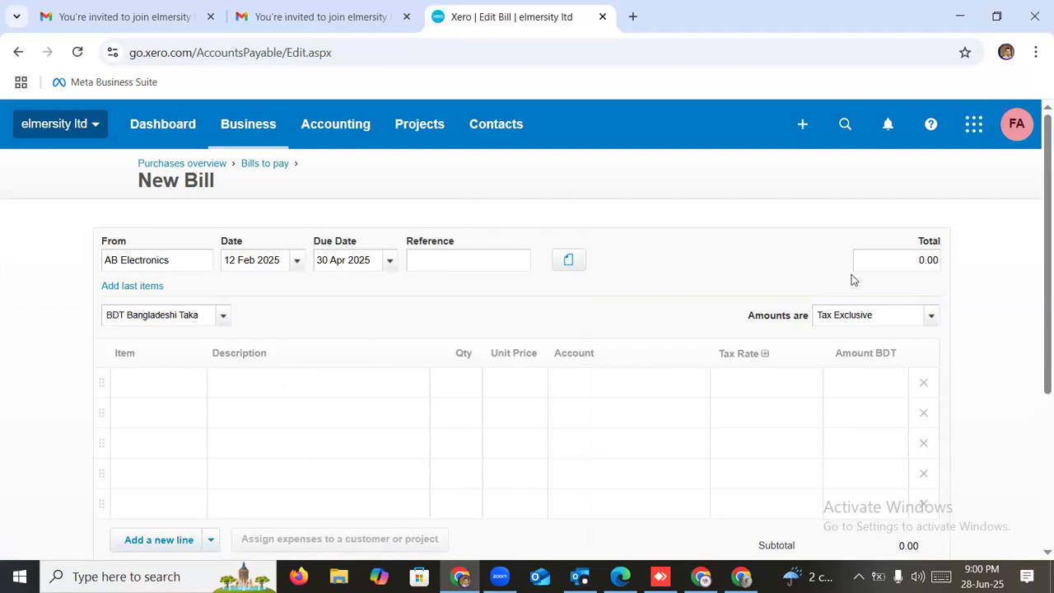
Fill in the first bill line with quantity 1, unit price 300,000 and the description Printer
left_click(464, 378)
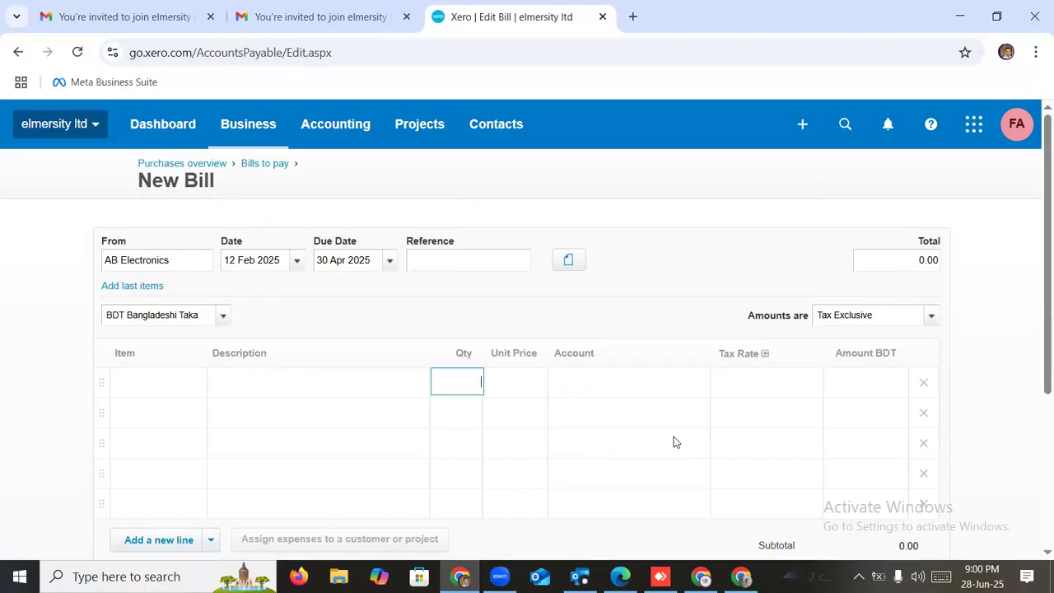
type("1")
left_click(517, 383)
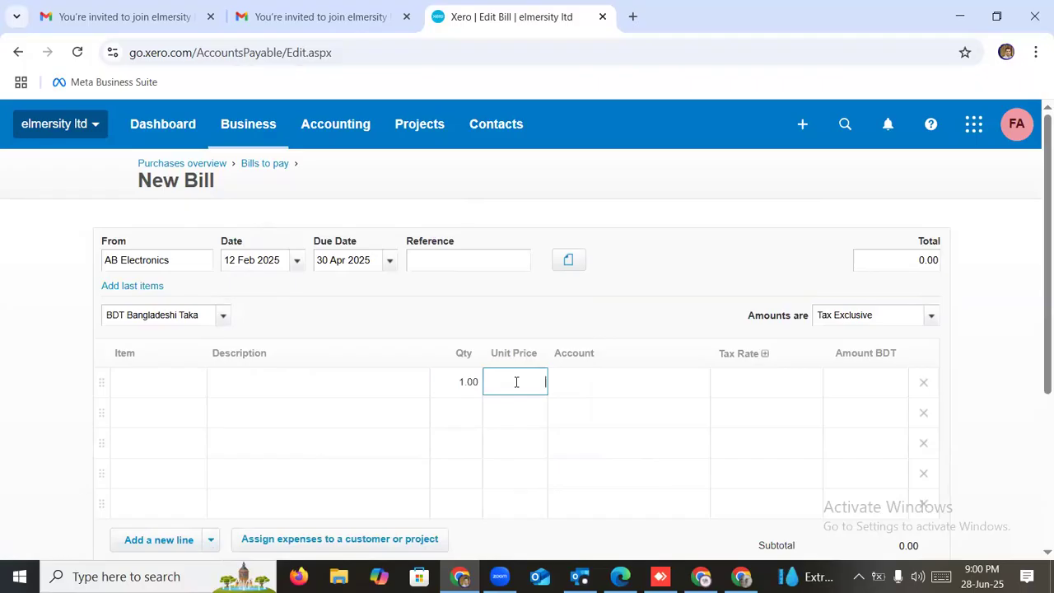
type("300,000")
left_click(609, 378)
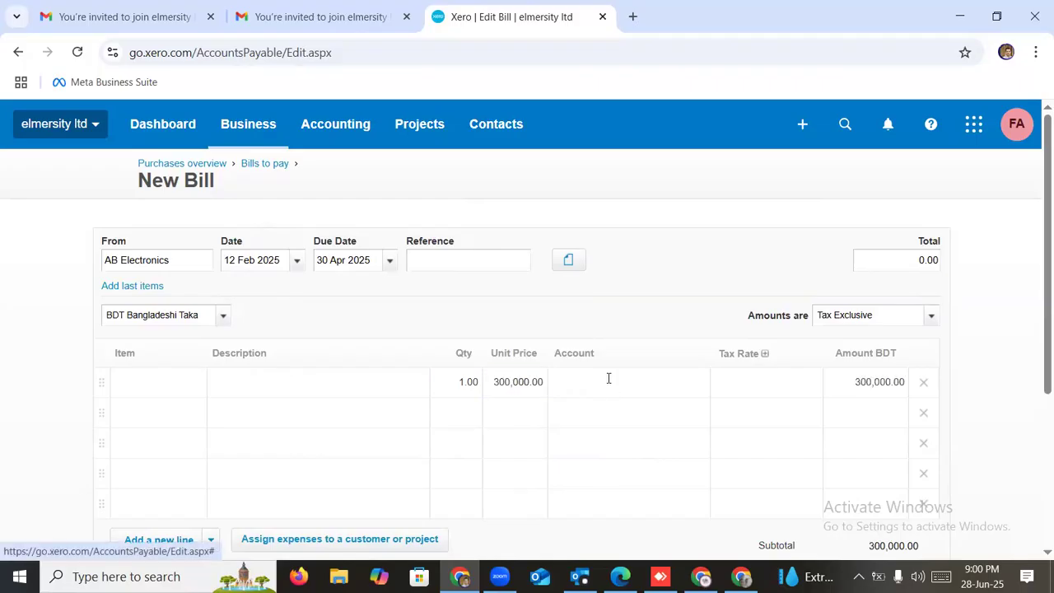
left_click(265, 380)
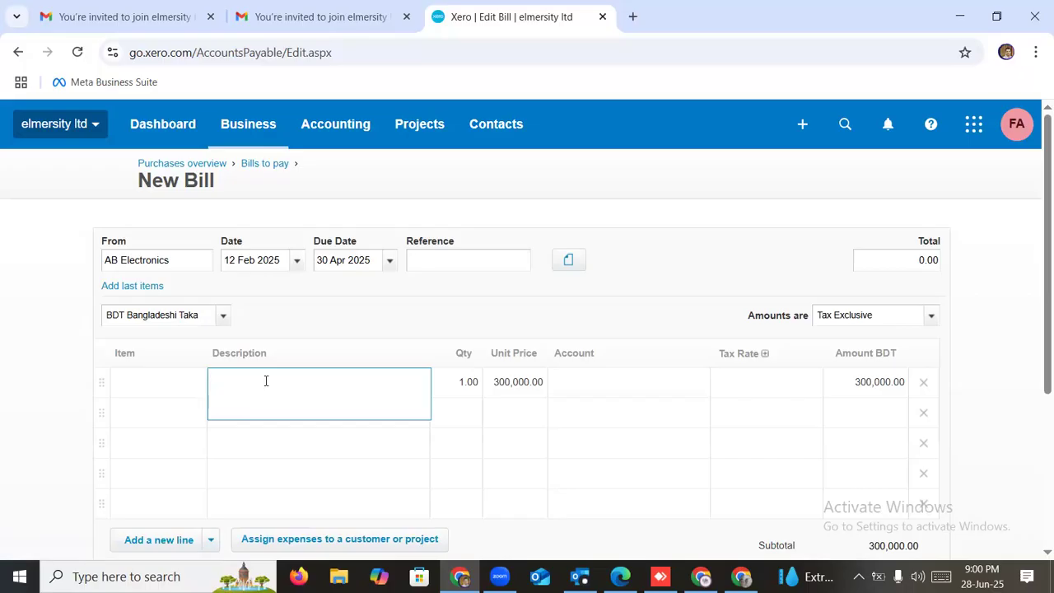
type("Printer")
Assign the Printer line to the account 710 - Office Equipment
left_click(610, 379)
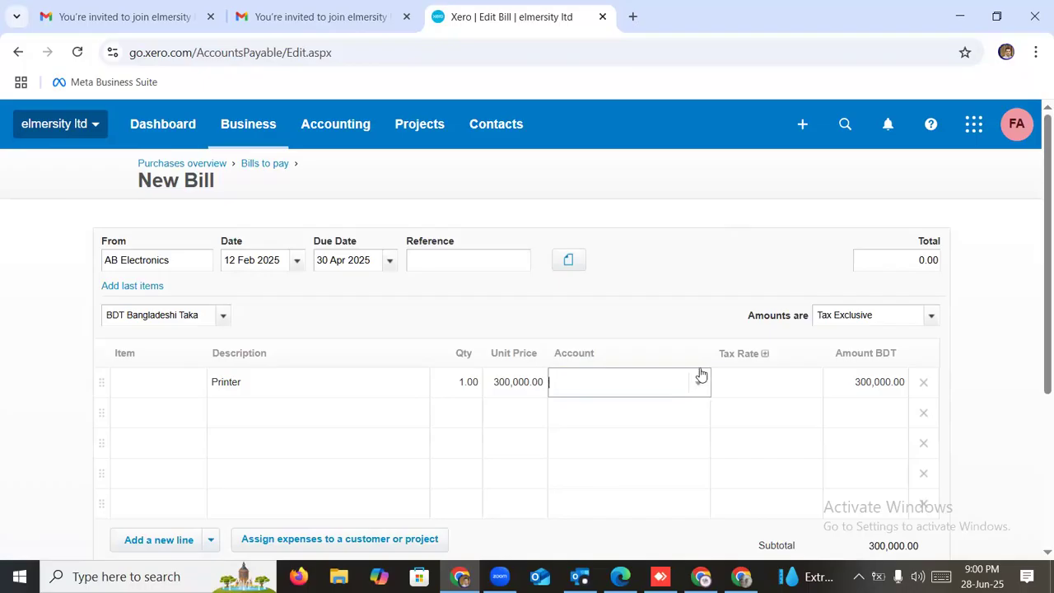
left_click(698, 382)
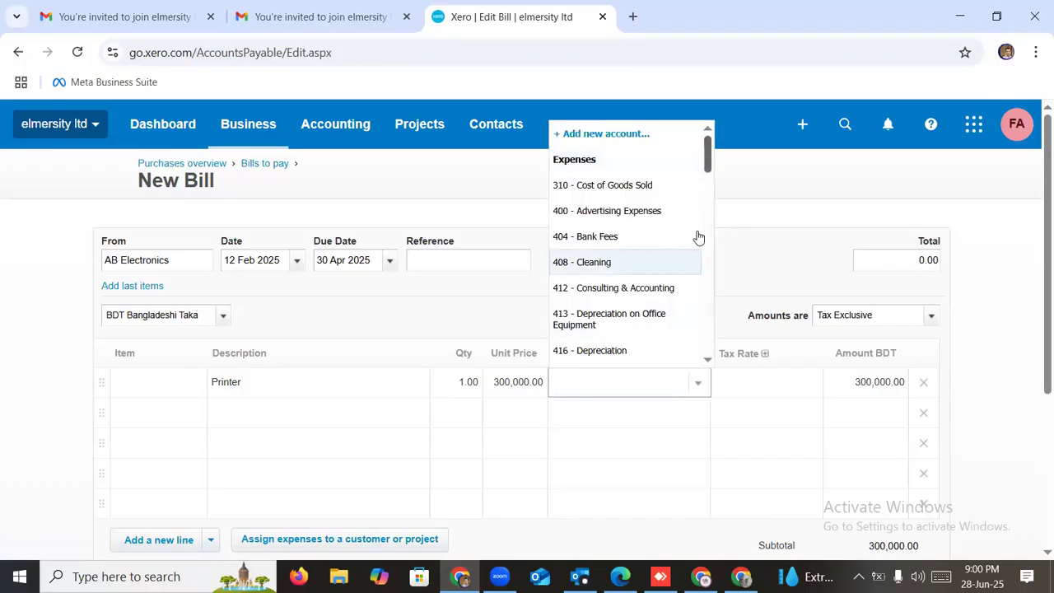
key("Up")
key("Up")
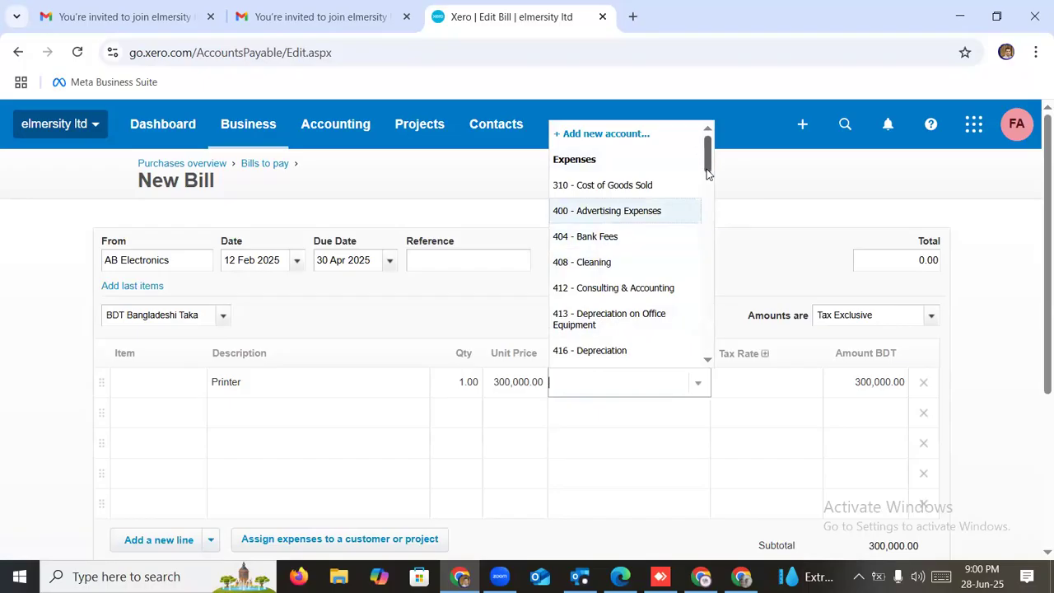
scroll(706, 172, "down", 3)
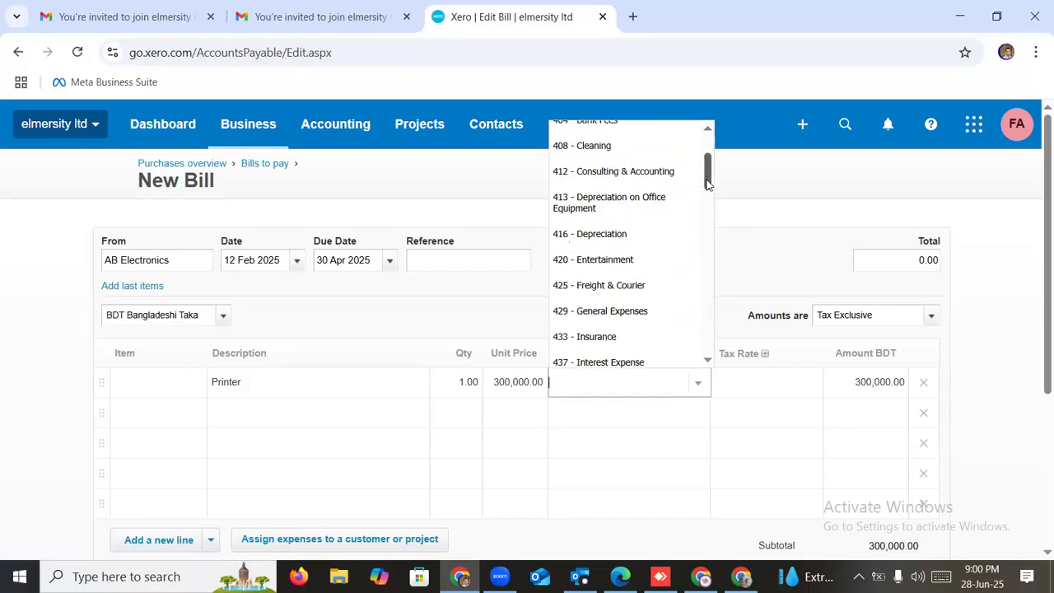
scroll(706, 197, "down", 3)
scroll(706, 206, "down", 5)
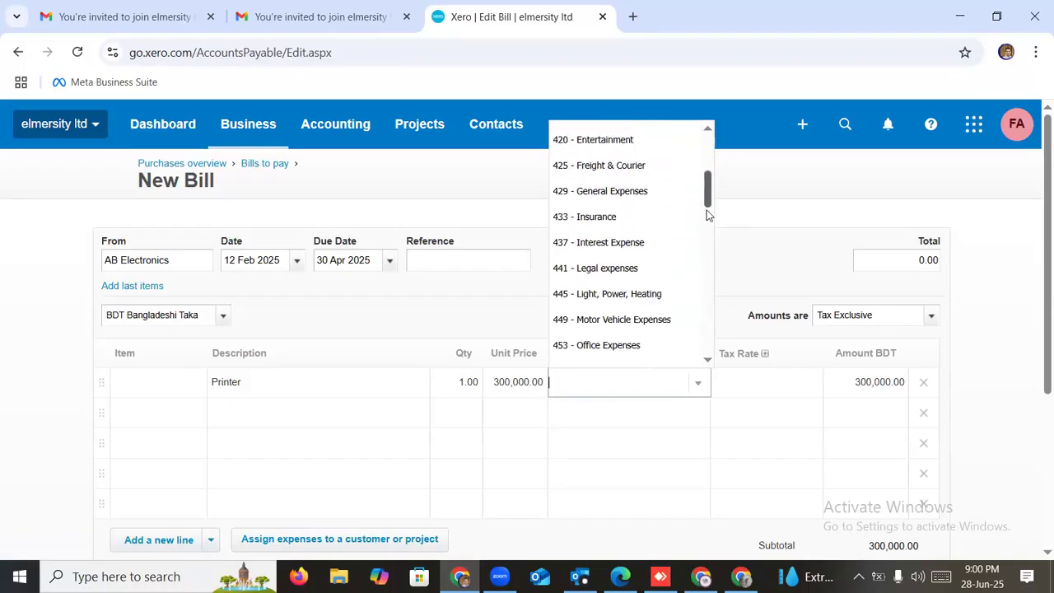
scroll(712, 217, "down", 3)
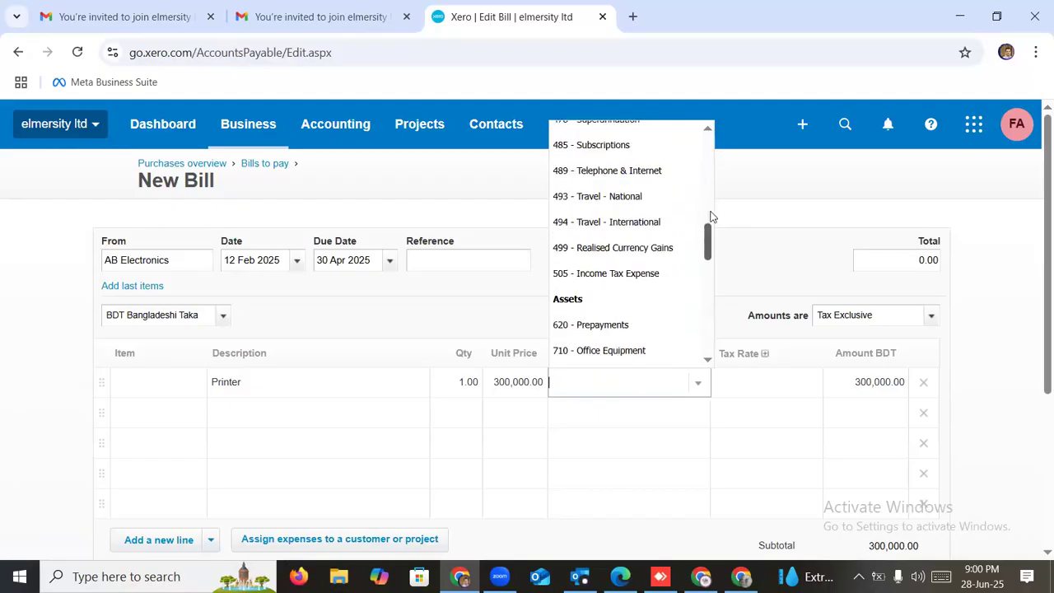
left_click(710, 254)
scroll(710, 255, "down", 4)
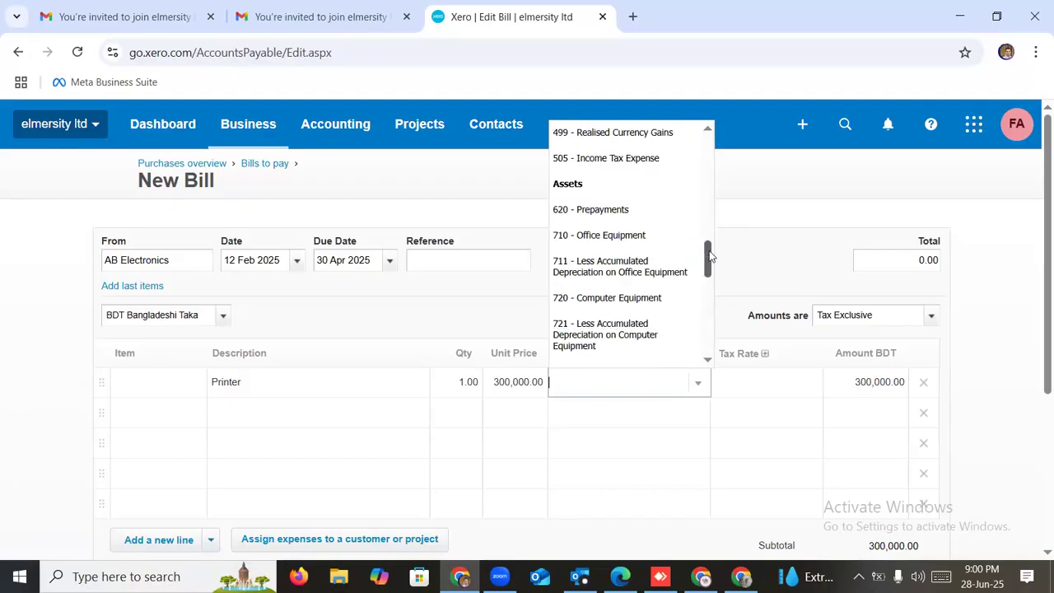
scroll(710, 255, "down", 3)
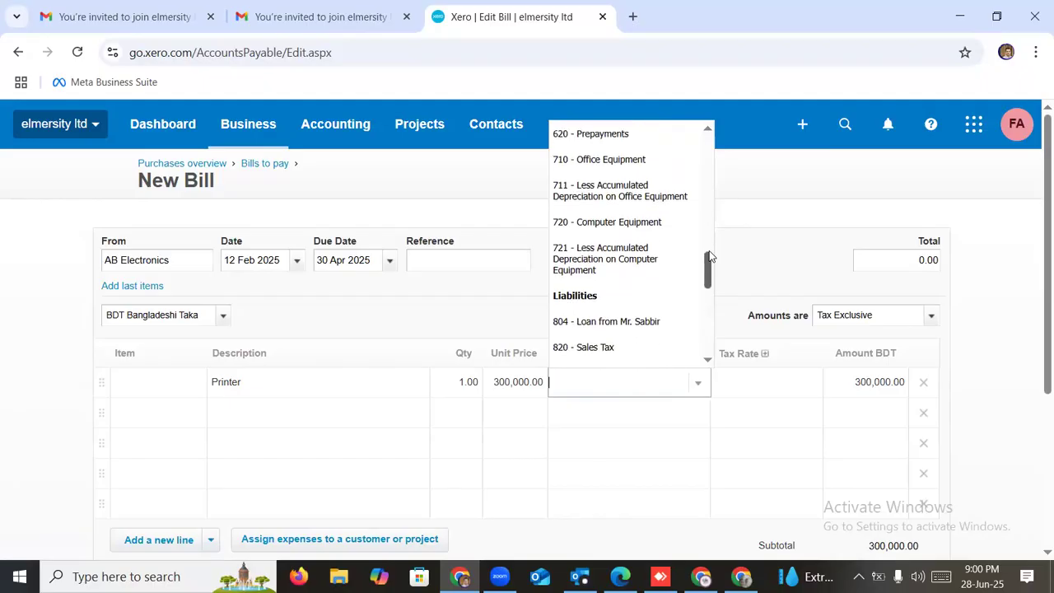
scroll(624, 245, "up", 2)
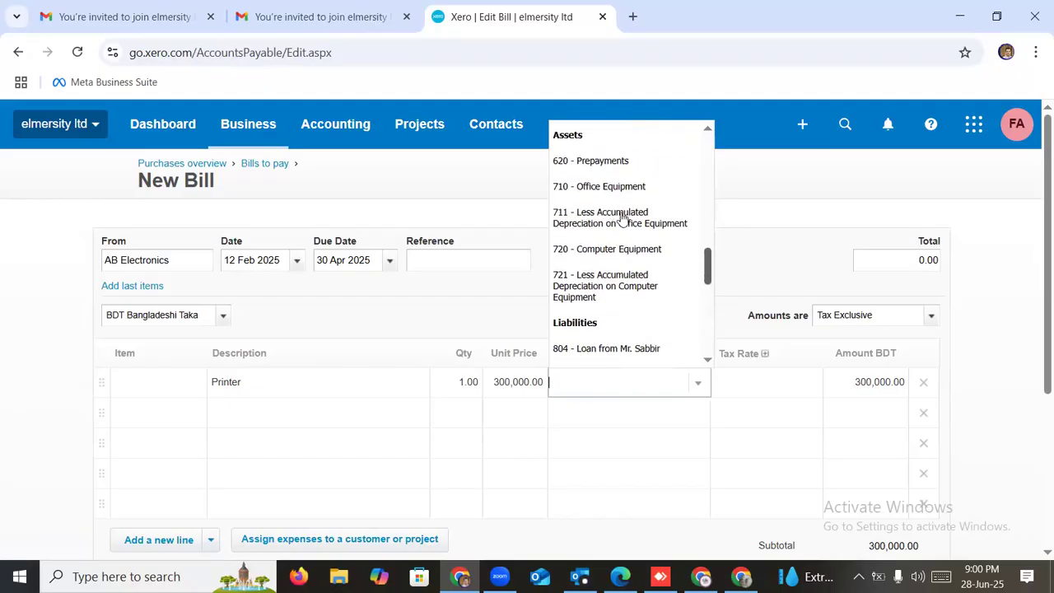
scroll(621, 223, "up", 1)
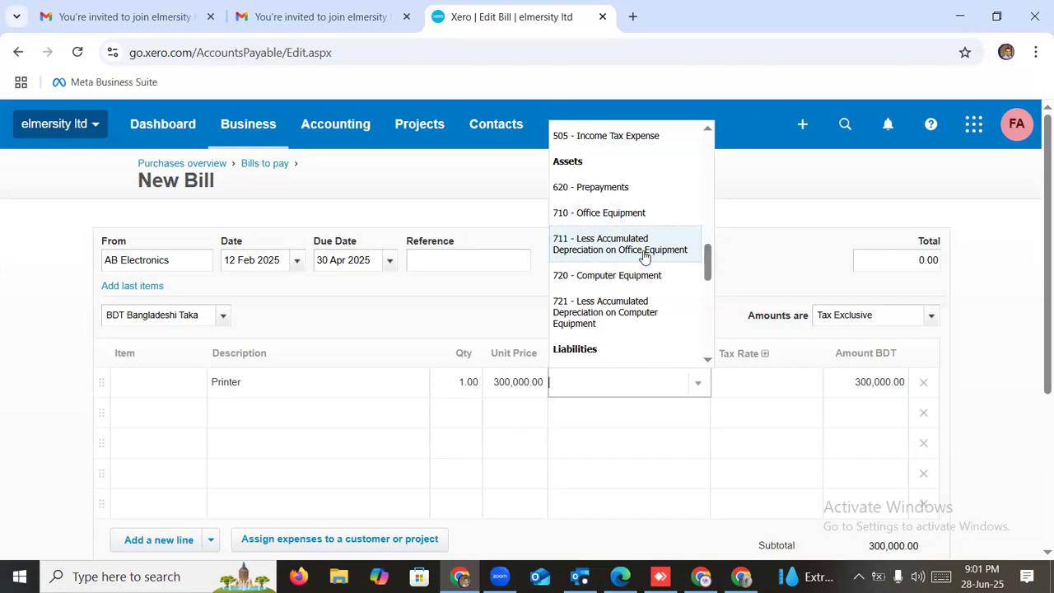
left_click(610, 216)
left_click(735, 261)
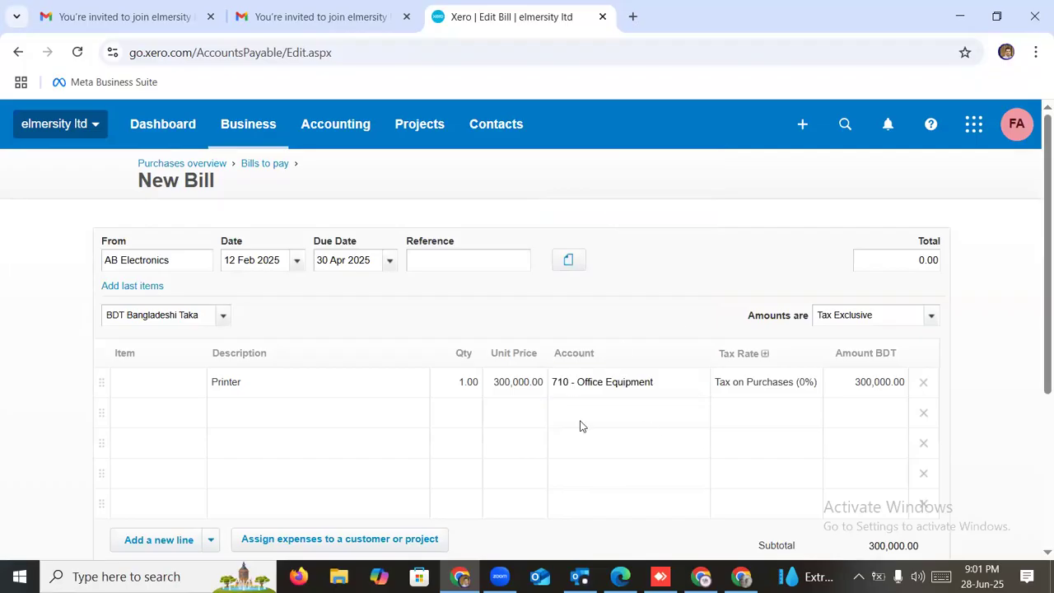
Remove the four empty lines below the Printer line from the bill
left_click(924, 444)
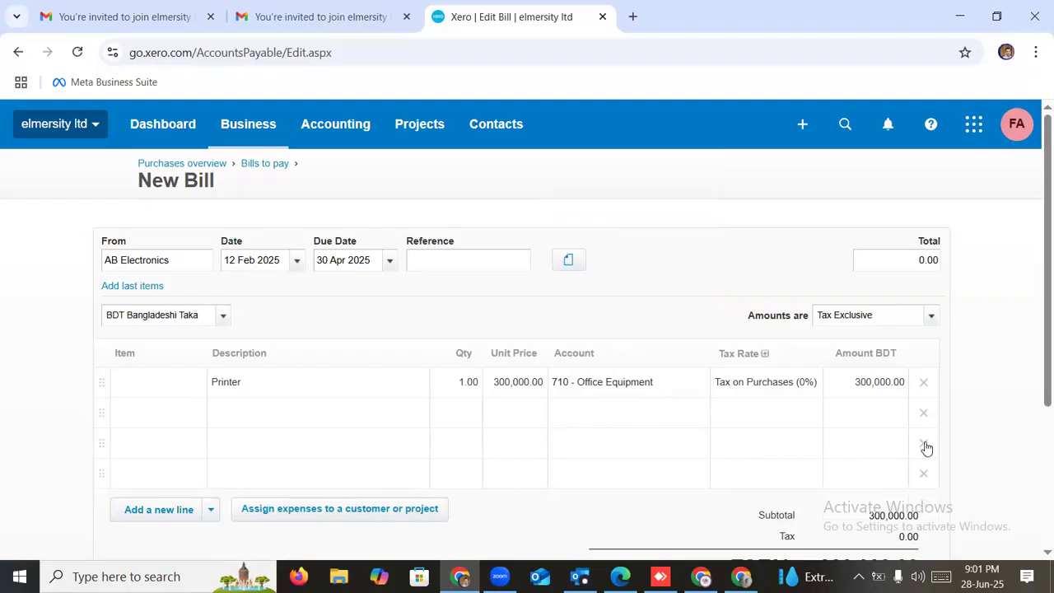
left_click(924, 416)
left_click(923, 414)
left_click(924, 413)
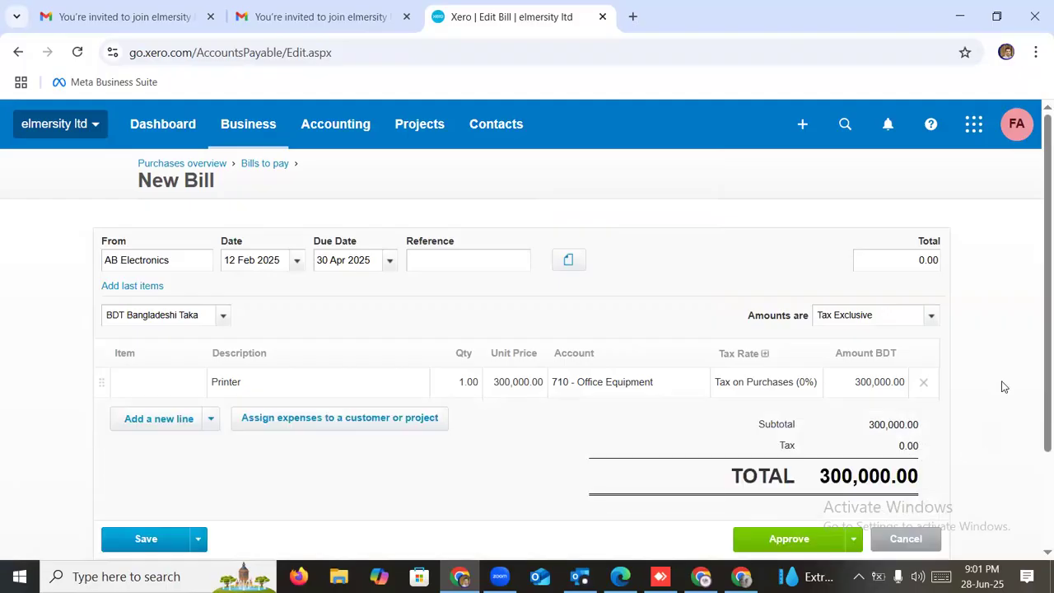
Review the completed bill's details and examine its available save and approval options
scroll(1007, 377, "down", 1)
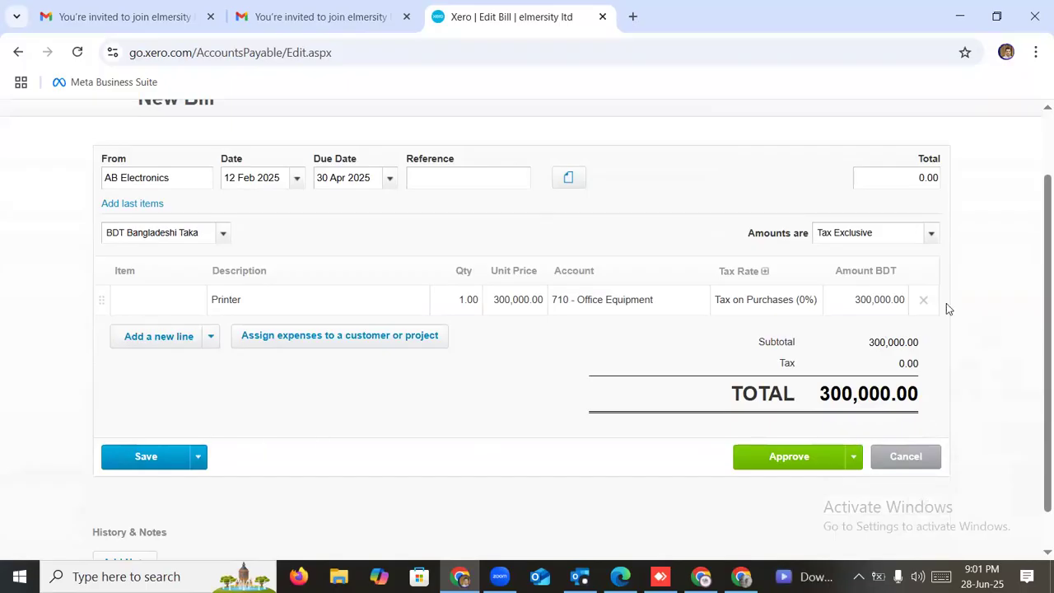
scroll(893, 304, "up", 1)
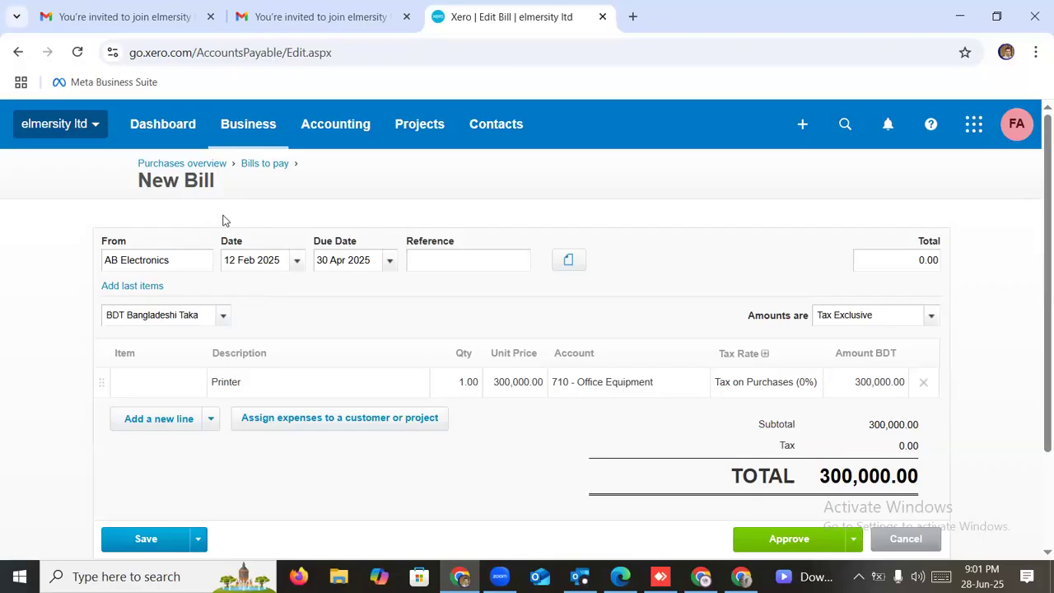
scroll(930, 366, "down", 1)
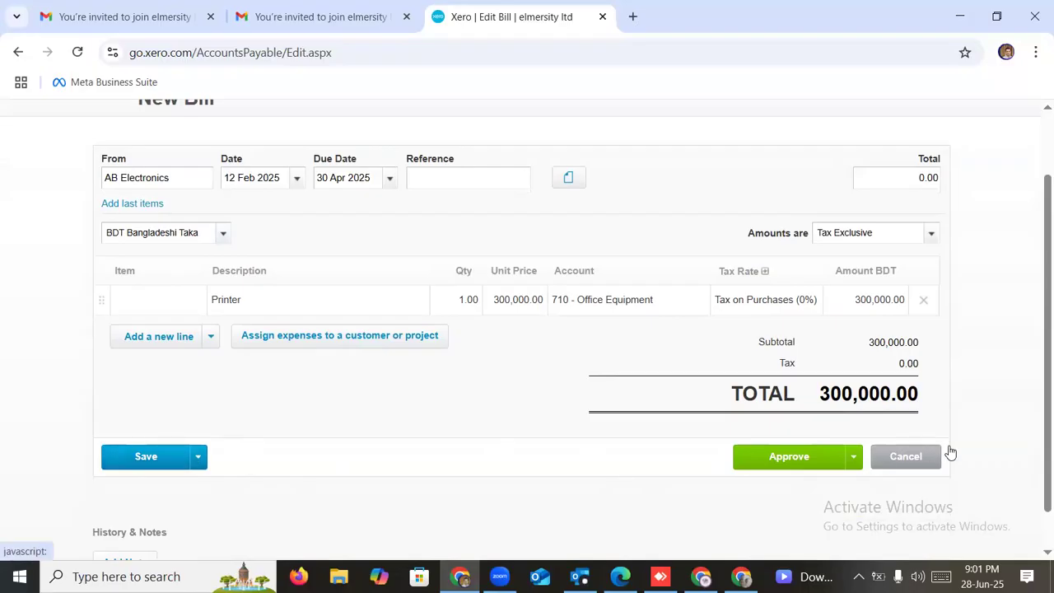
left_click(198, 460)
mouse_move(856, 459)
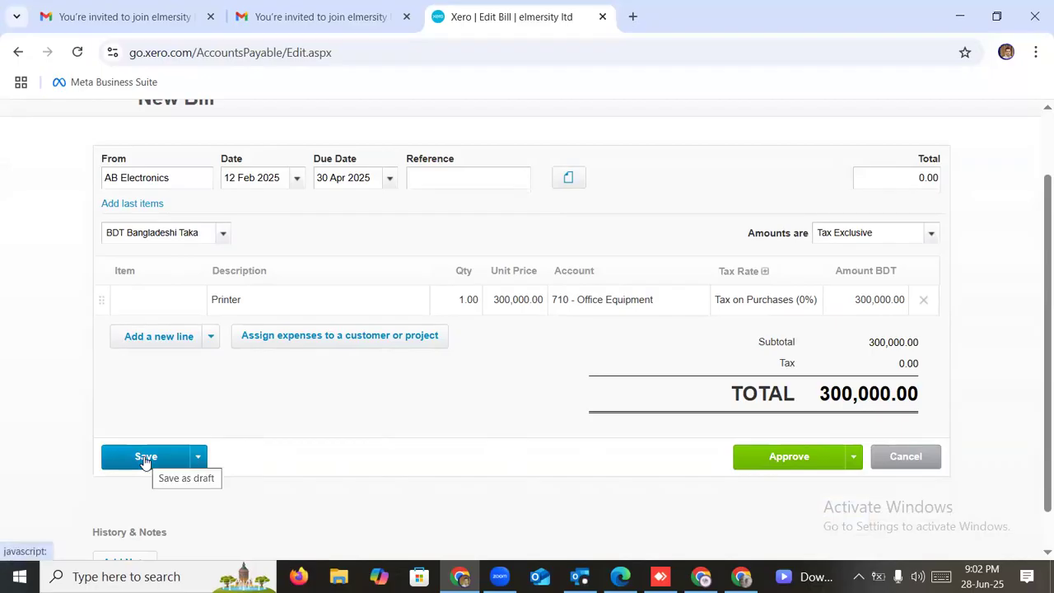
mouse_move(197, 458)
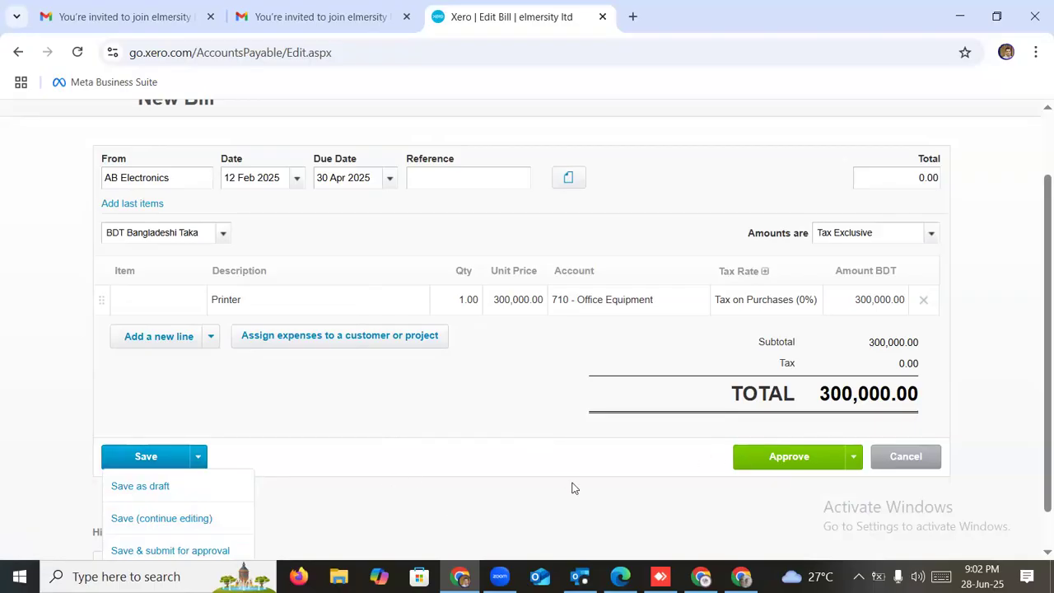
left_click(863, 473)
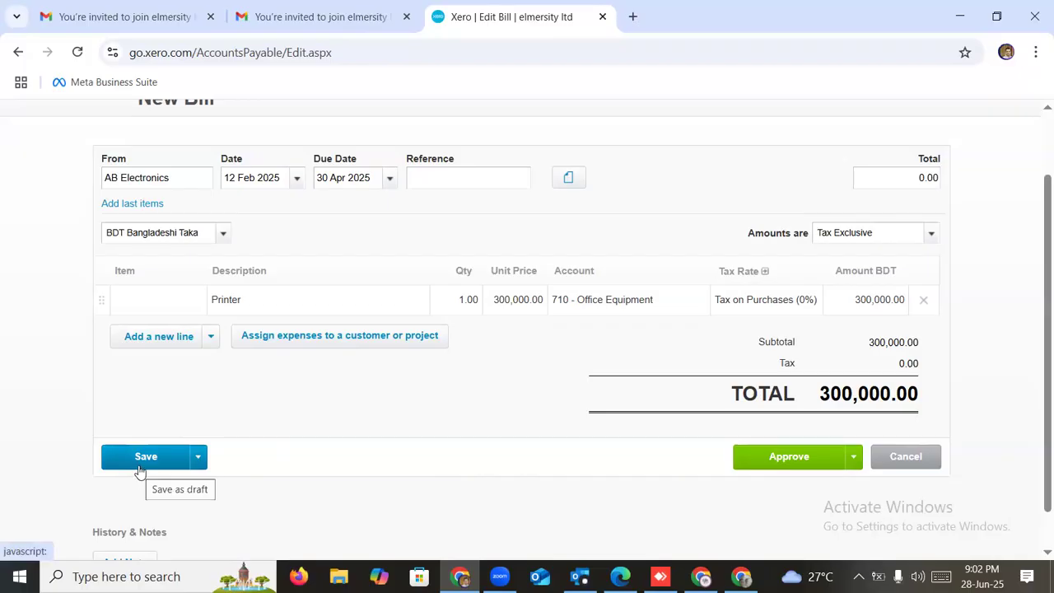
Approve the AB Electronics bill and view the approved bill's details
left_click(786, 457)
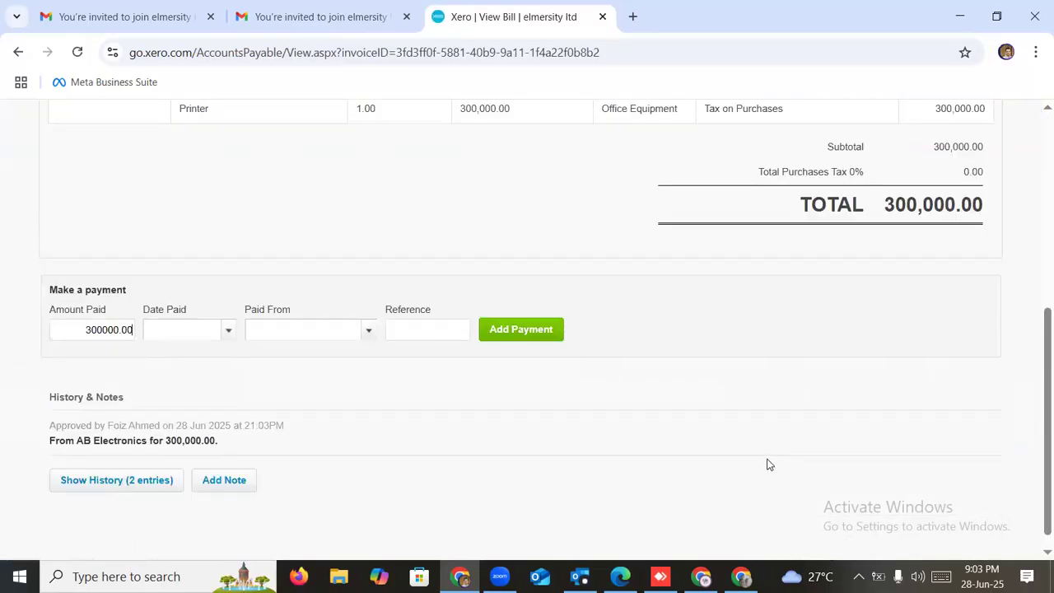
scroll(767, 465, "up", 4)
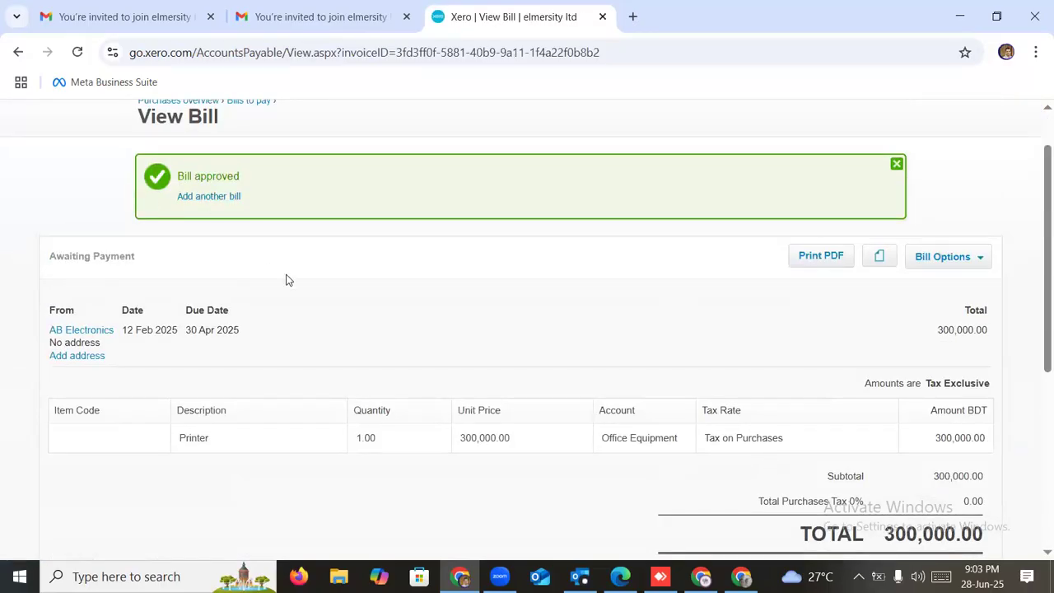
Go to the fixed assets register and view the draft asset created from the printer bill
scroll(285, 280, "down", 4)
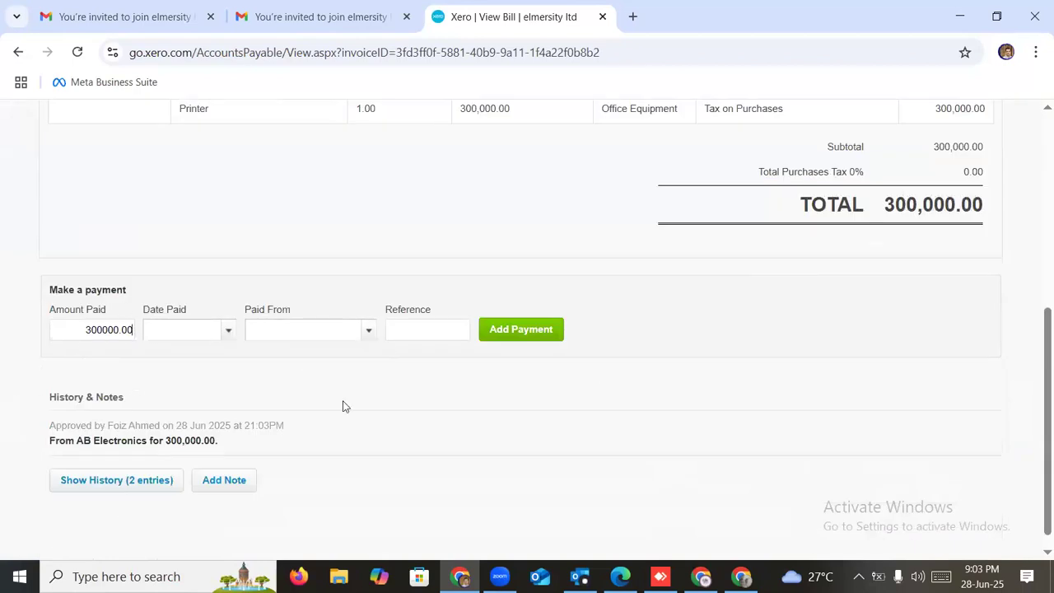
scroll(343, 405, "up", 3)
scroll(344, 406, "up", 2)
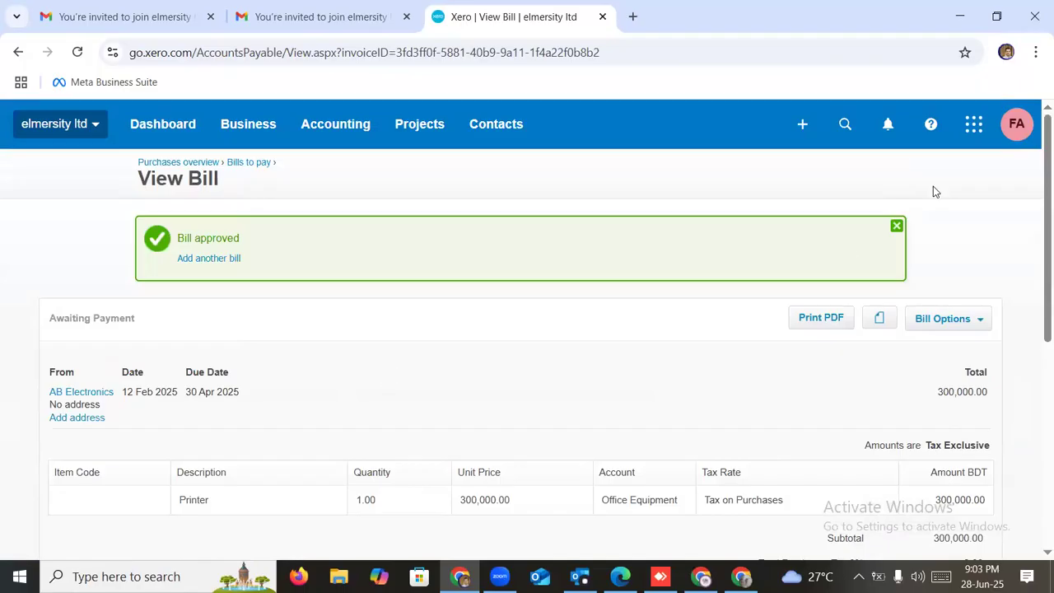
left_click(341, 134)
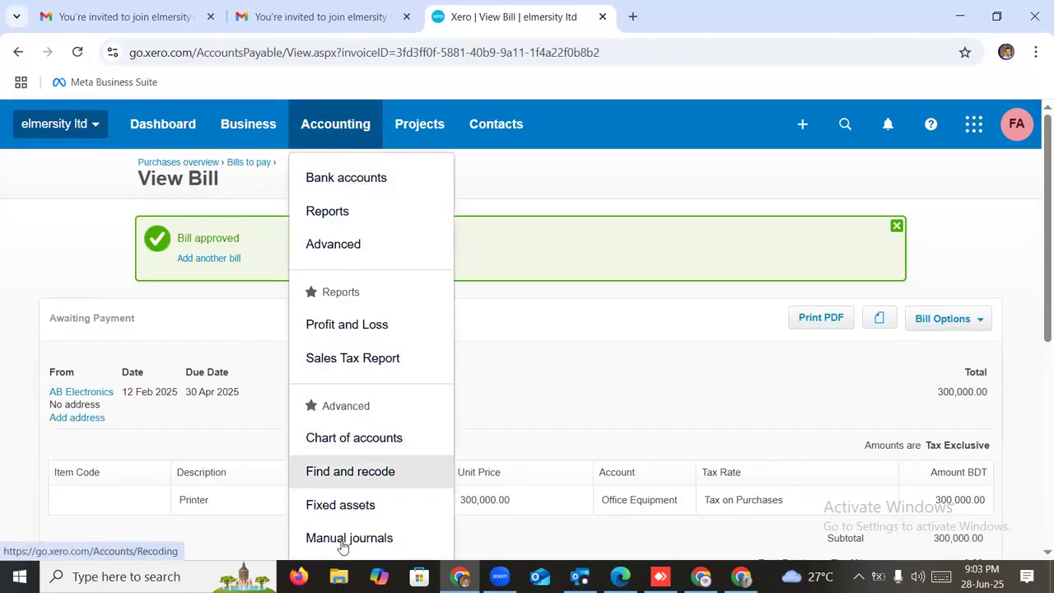
left_click(362, 505)
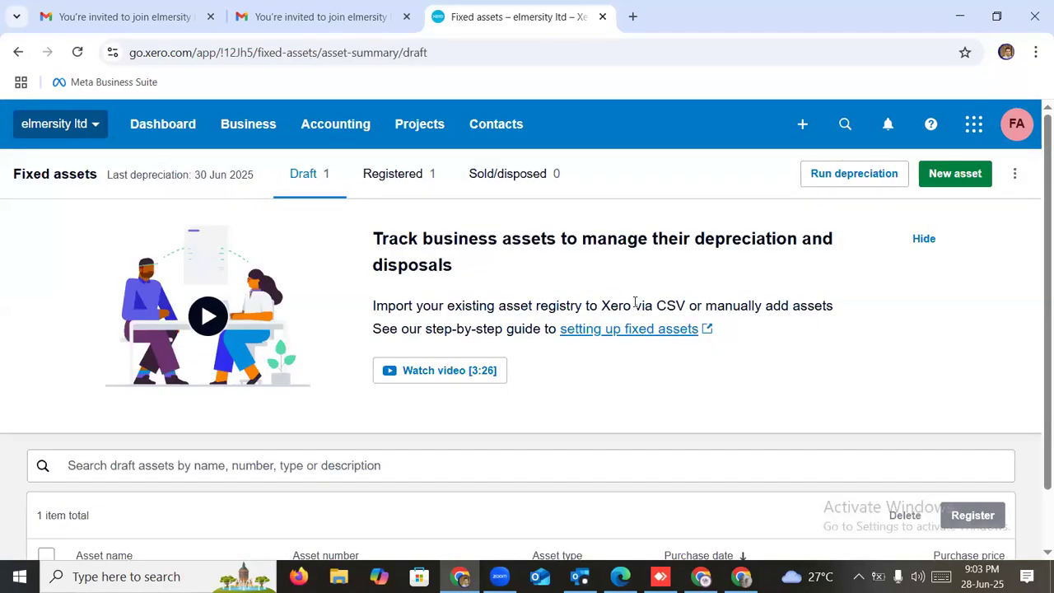
scroll(635, 306, "down", 1)
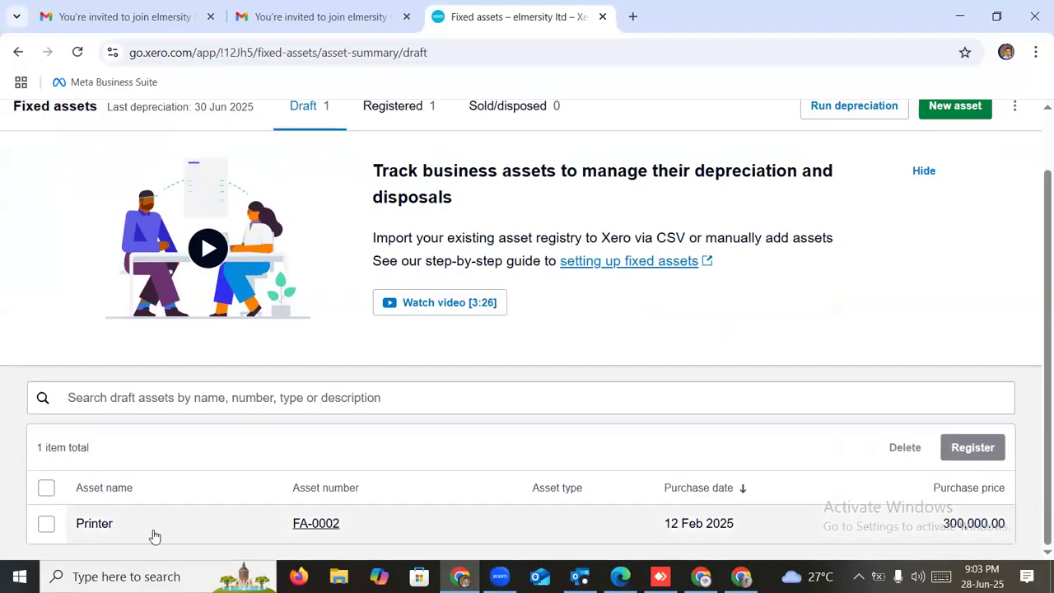
left_click(312, 124)
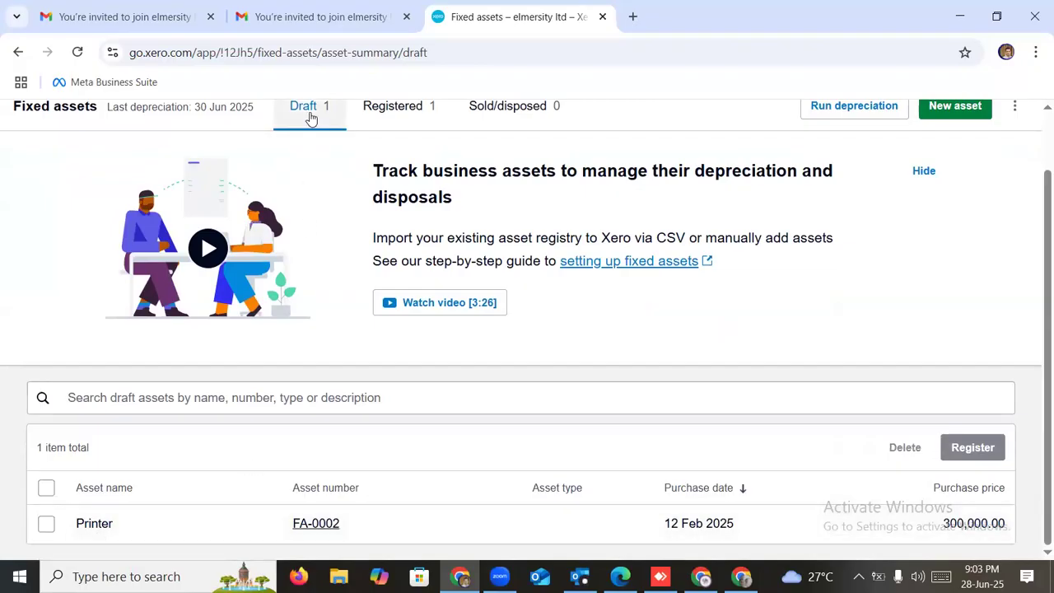
scroll(286, 364, "up", 1)
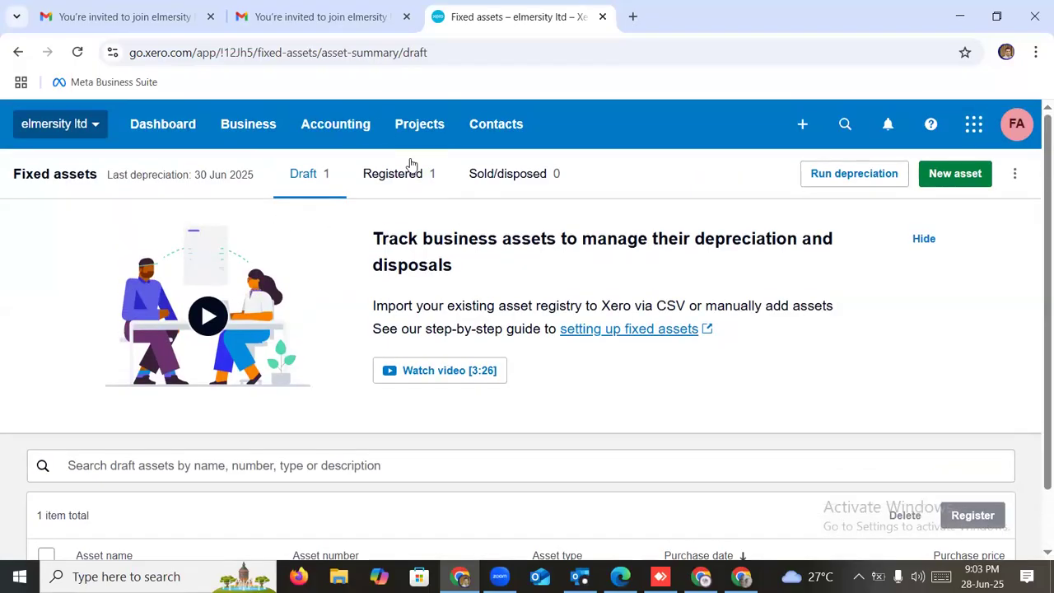
left_click(334, 129)
scroll(333, 461, "down", 1)
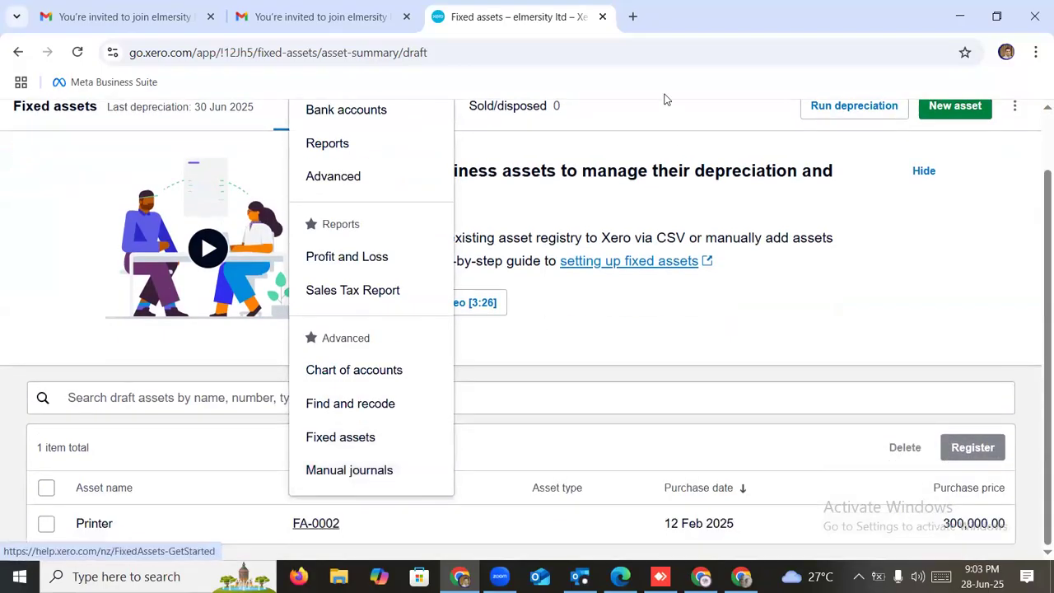
scroll(626, 197, "up", 1)
left_click(482, 275)
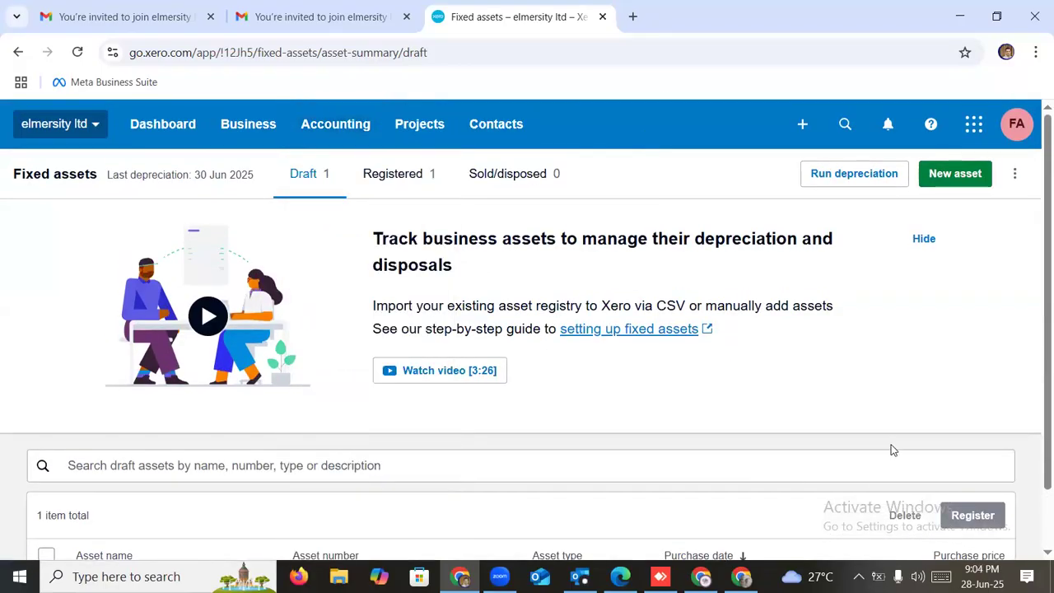
scroll(917, 470, "down", 1)
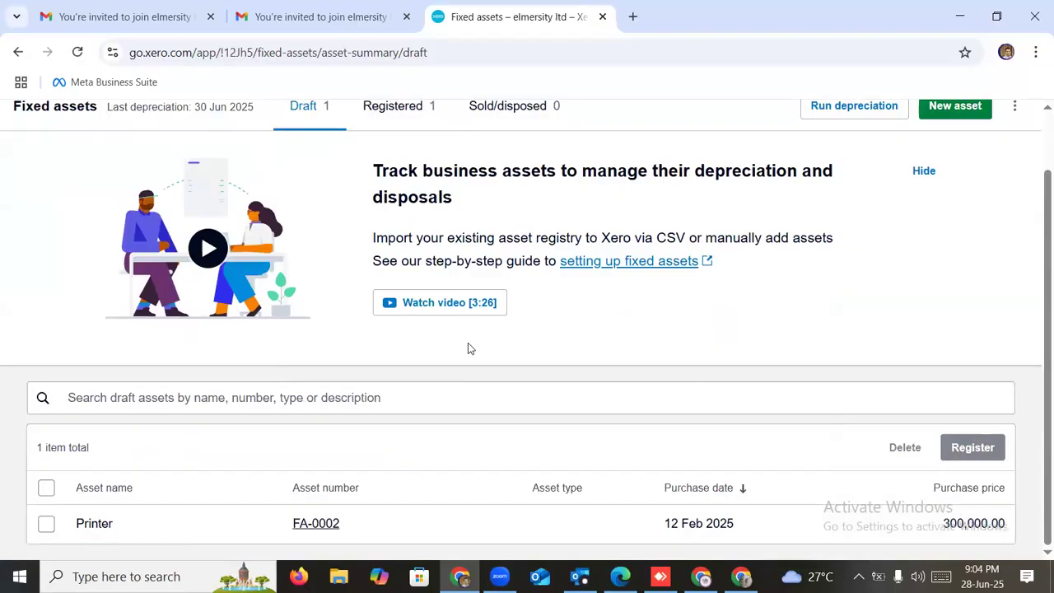
scroll(468, 342, "up", 1)
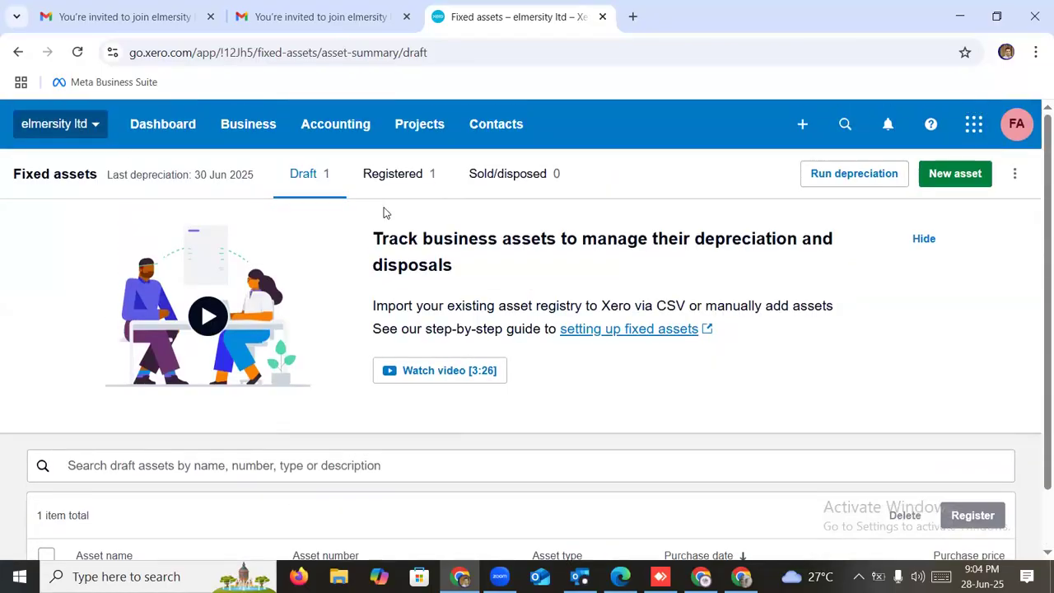
Open the reports list in a separate browser tab and open the Balance Sheet report
left_click(332, 127)
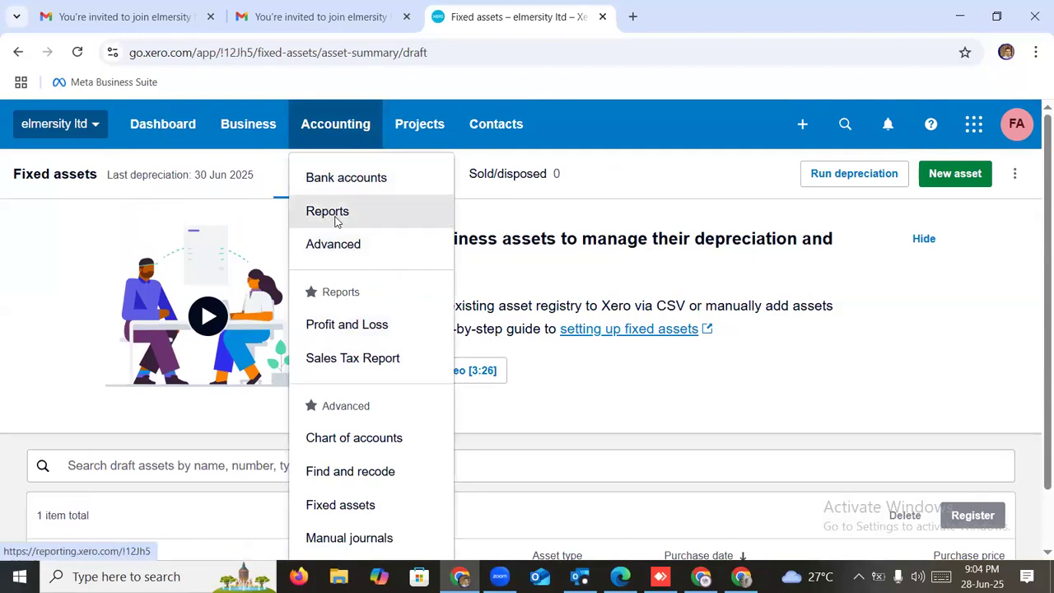
right_click(330, 213)
left_click(382, 231)
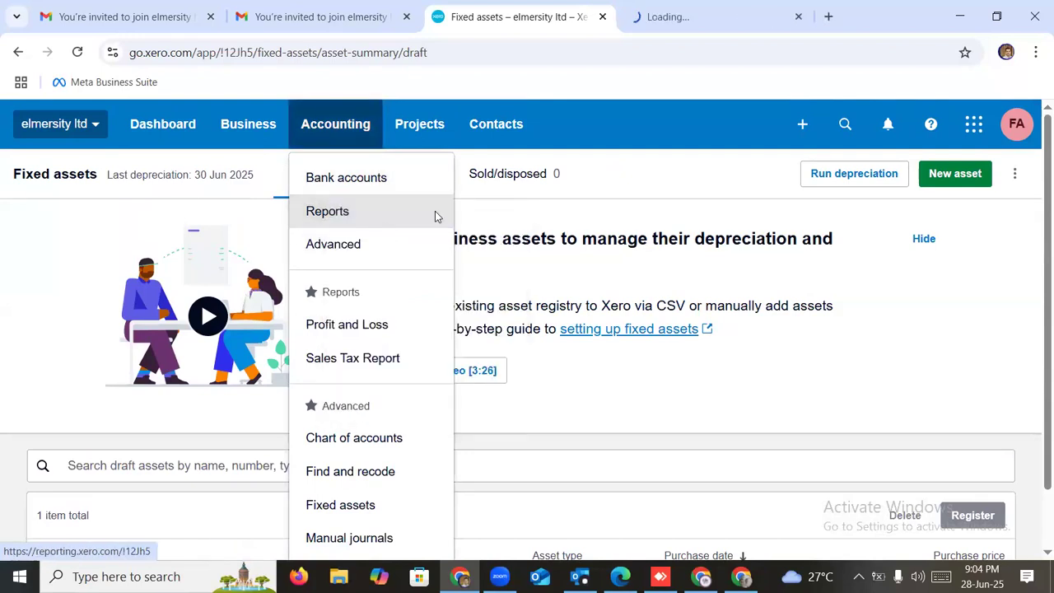
left_click(687, 17)
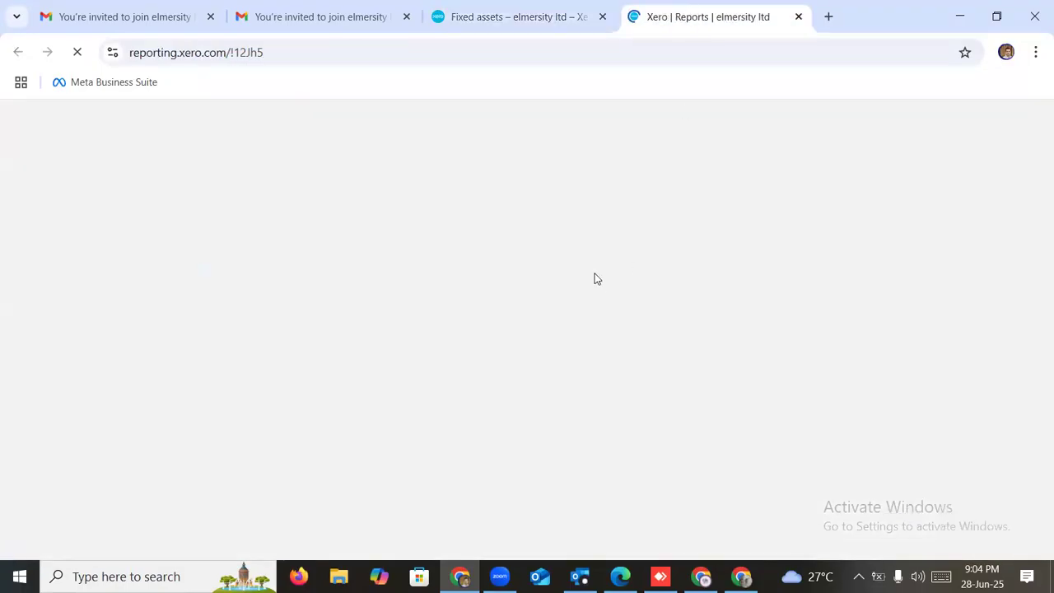
scroll(312, 432, "down", 1)
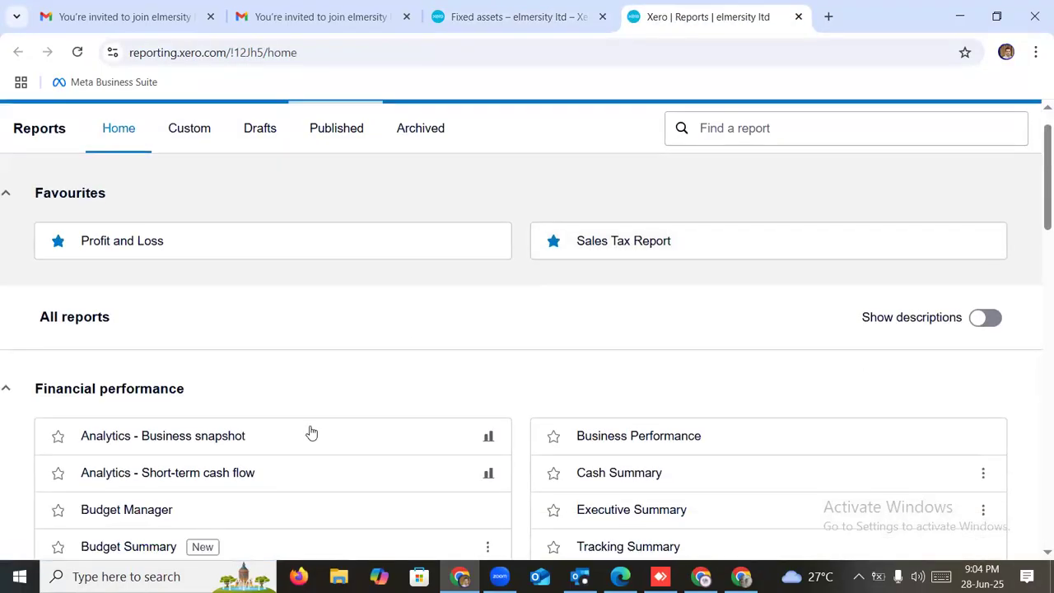
scroll(306, 428, "down", 4)
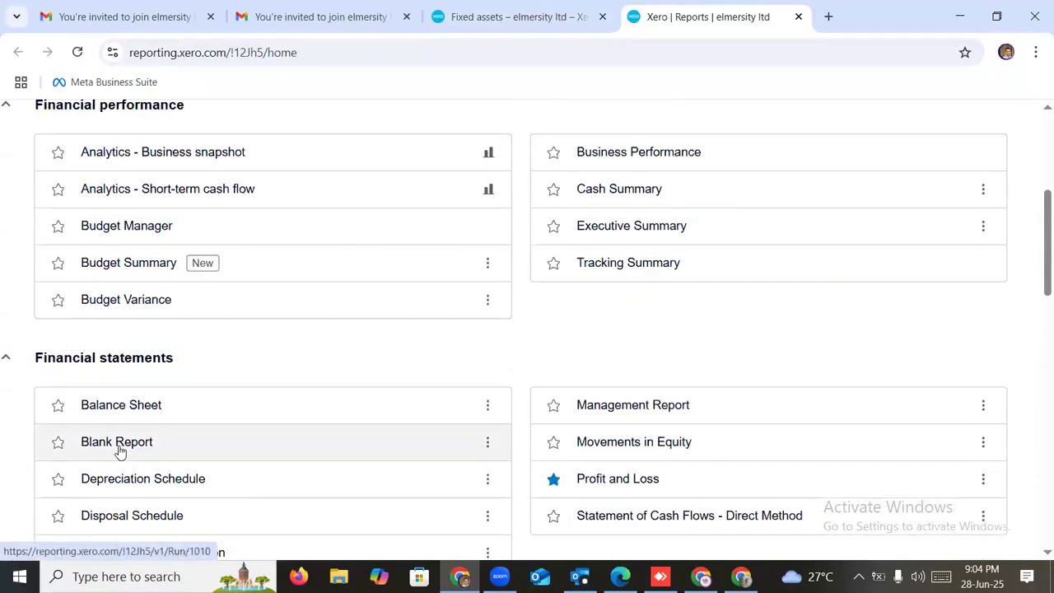
left_click(123, 404)
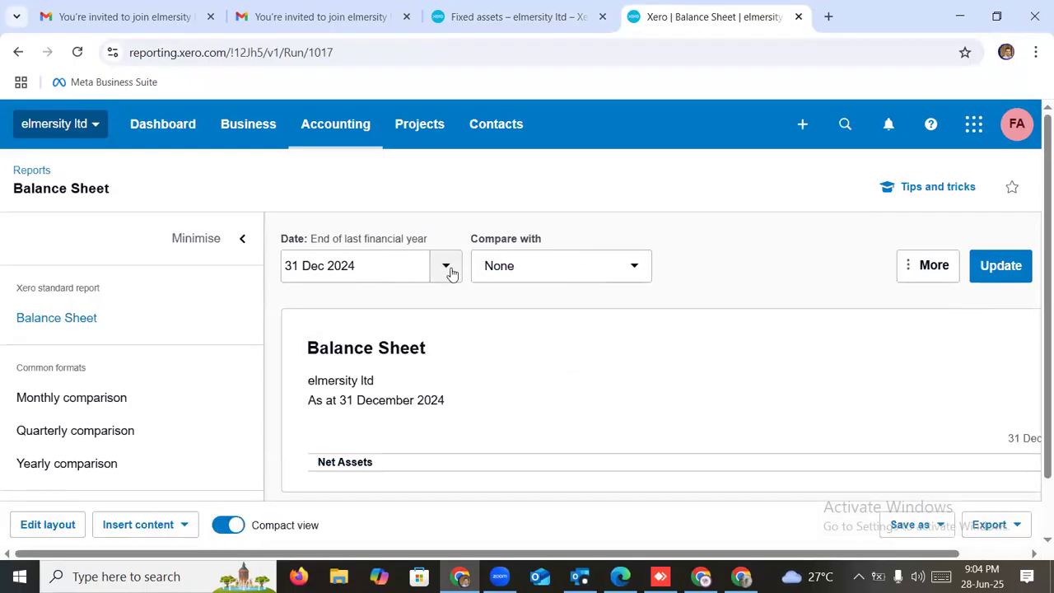
Update the Balance Sheet to today's date, 28 Jun 2025, and examine its bank and fixed asset amounts
left_click(450, 270)
left_click(480, 320)
left_click(1000, 265)
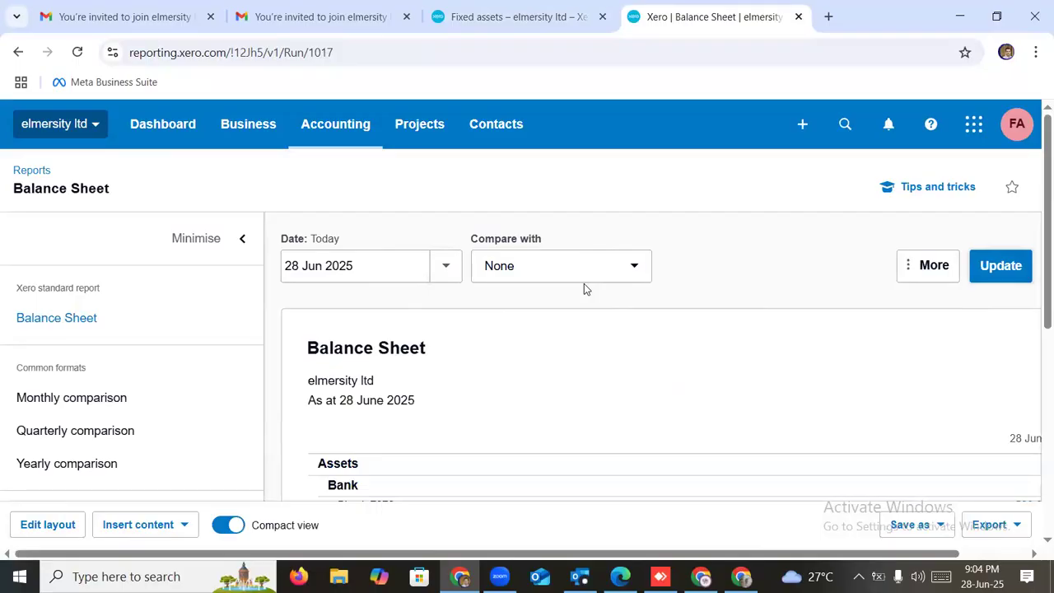
scroll(583, 284, "down", 2)
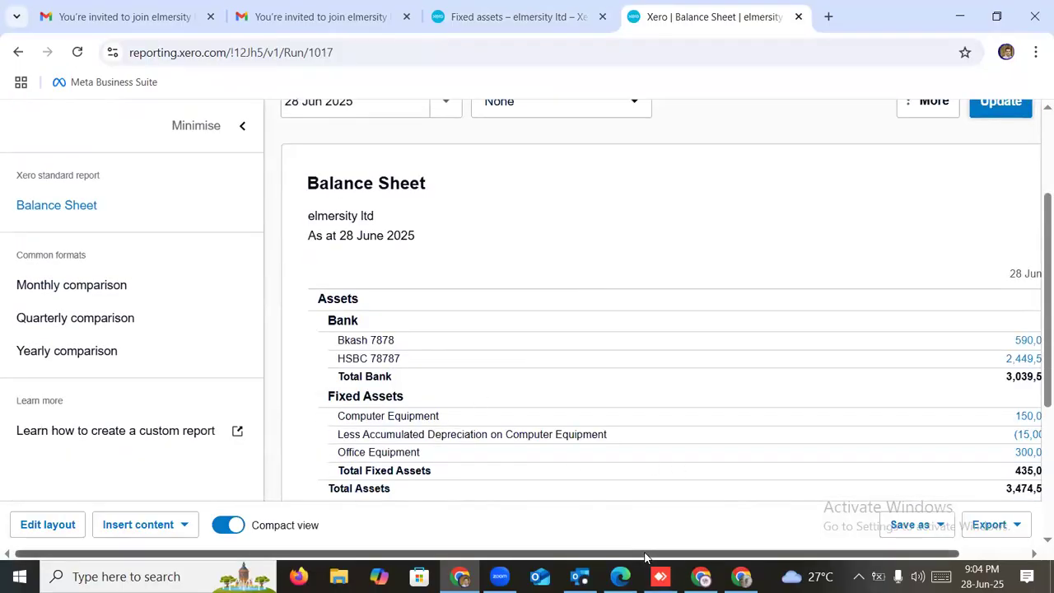
left_click_drag(793, 554, 864, 553)
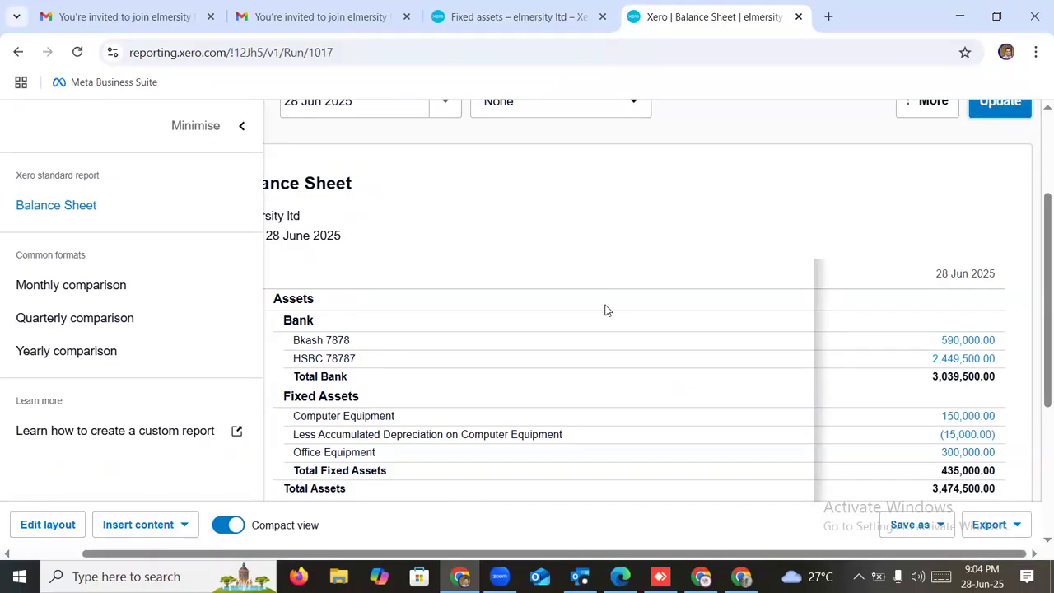
scroll(604, 310, "up", 2)
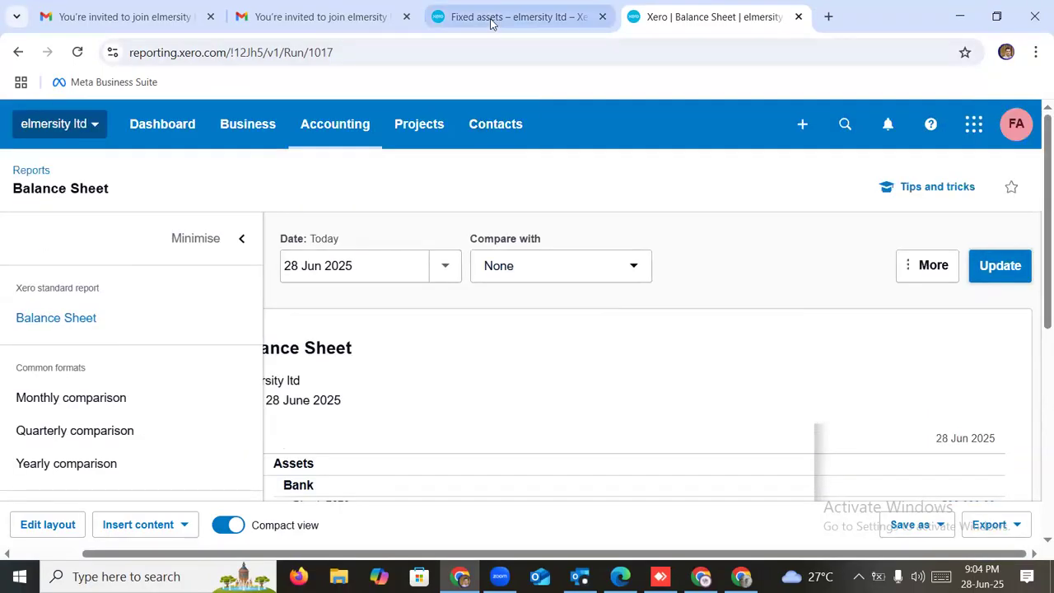
Return to the fixed assets register and check the last depreciation date and the draft assets
left_click(490, 16)
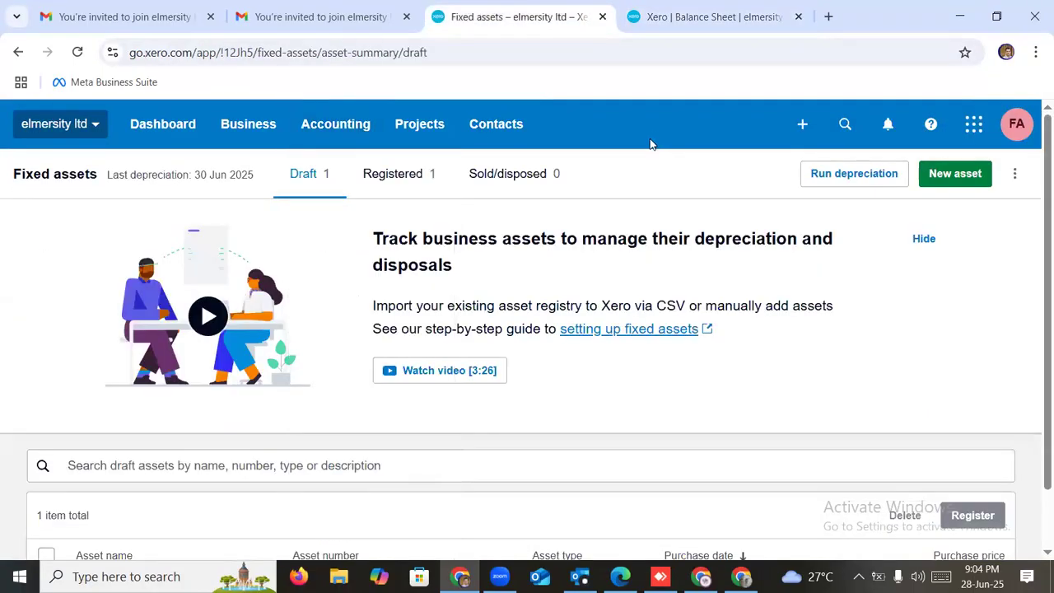
left_click(342, 130)
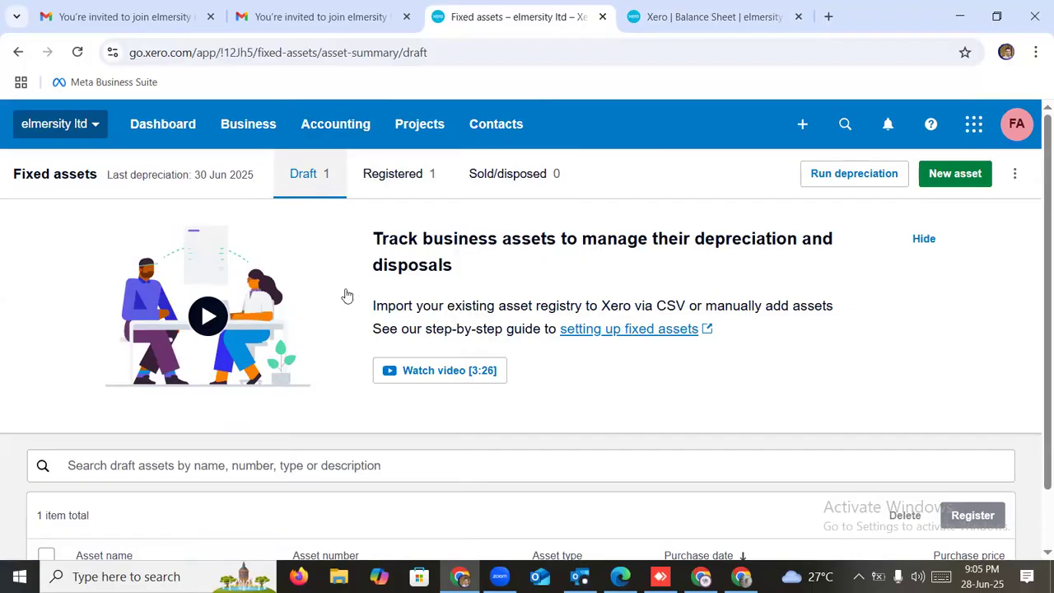
scroll(386, 332, "down", 2)
scroll(355, 373, "up", 2)
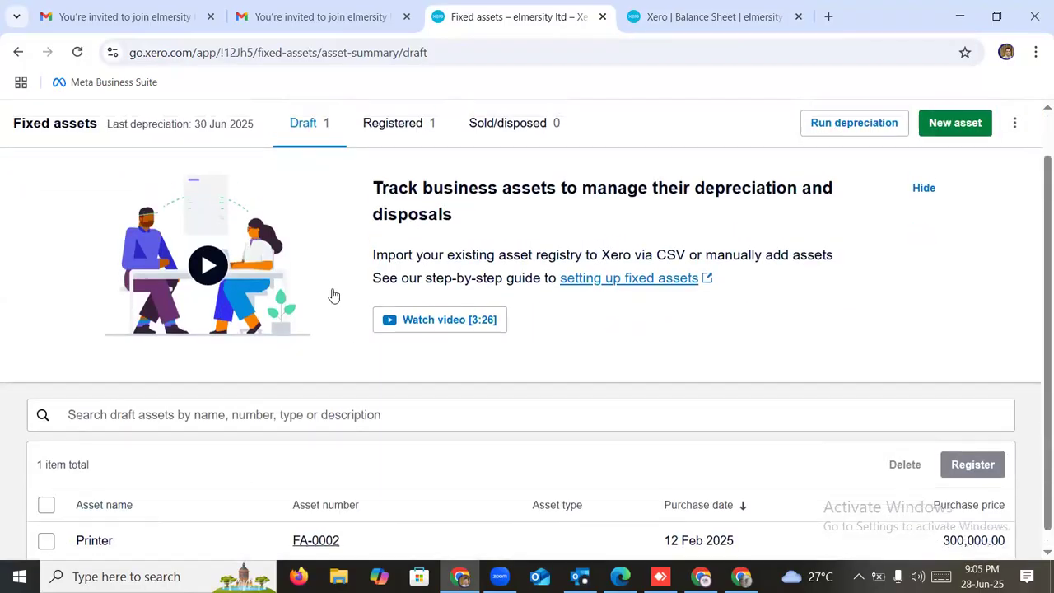
left_click_drag(196, 173, 256, 179)
left_click(213, 175)
left_click(253, 188)
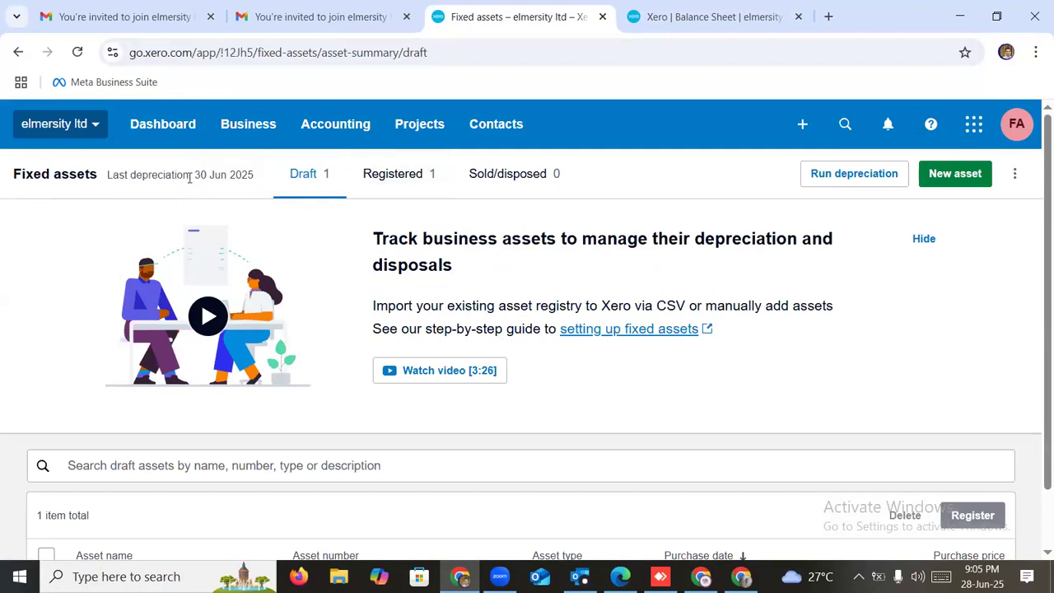
left_click_drag(188, 172, 156, 175)
left_click_drag(248, 177, 105, 176)
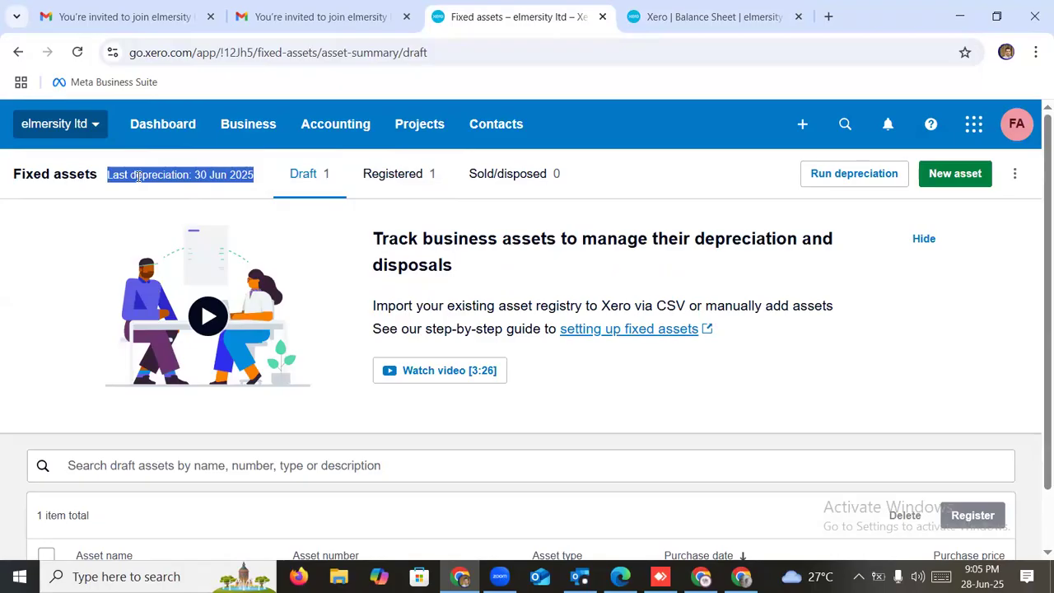
left_click(244, 174)
scroll(247, 342, "down", 2)
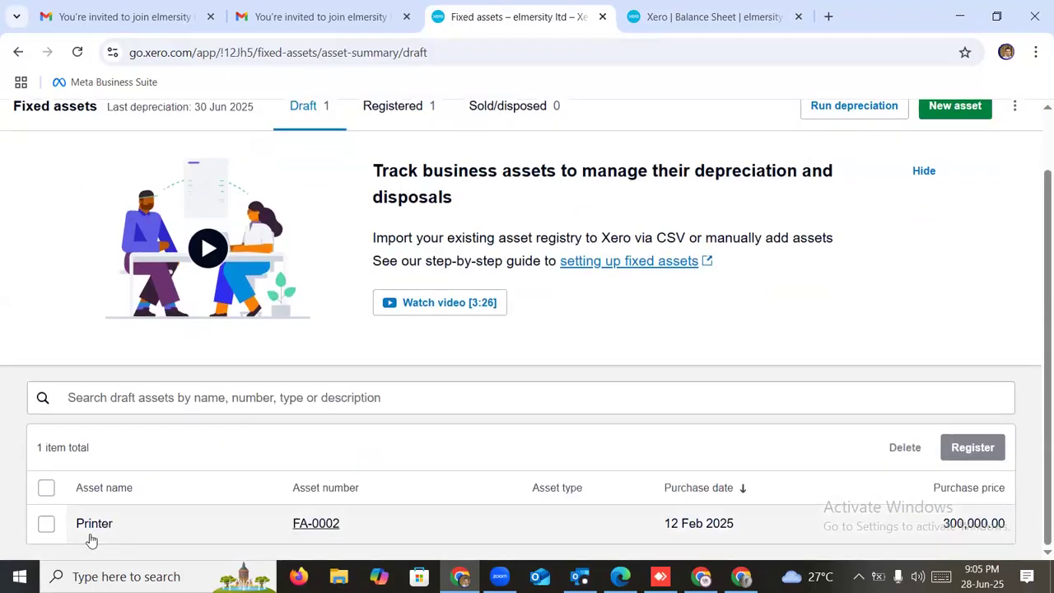
Open the draft Printer asset for editing and check its asset number field
left_click(46, 524)
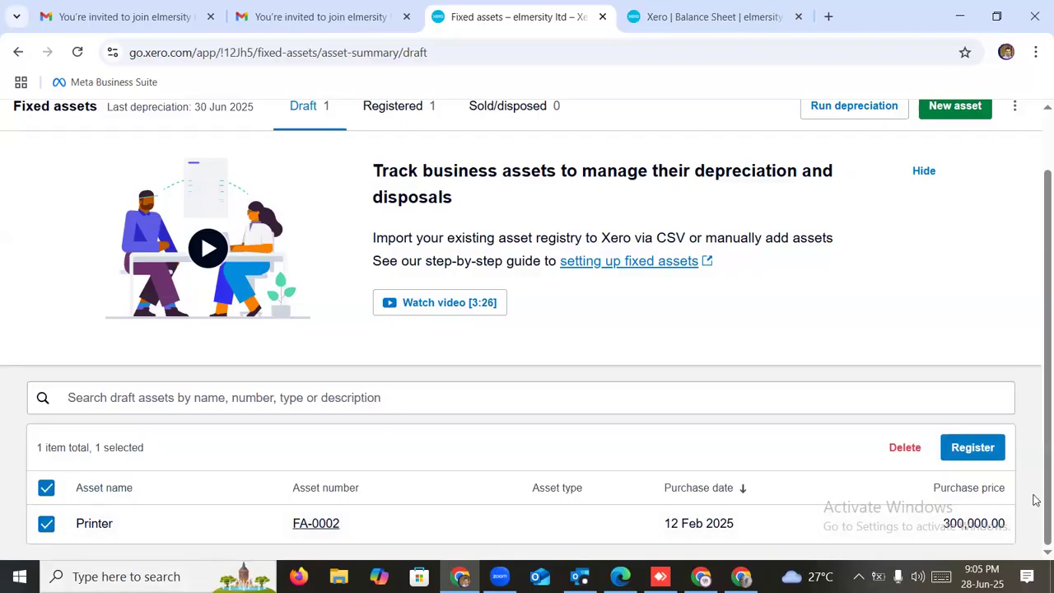
left_click(46, 489)
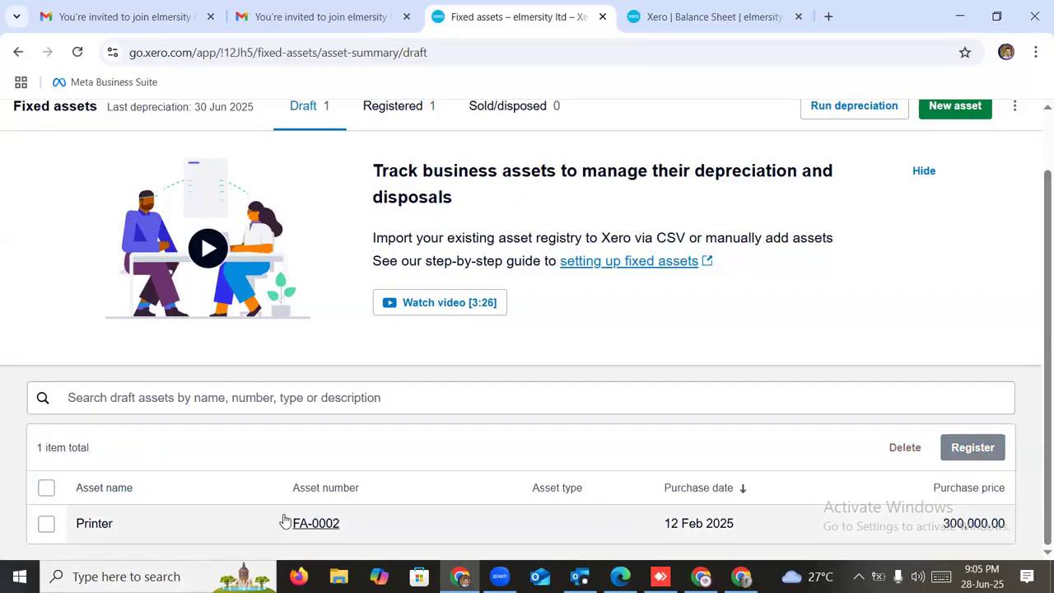
left_click(317, 525)
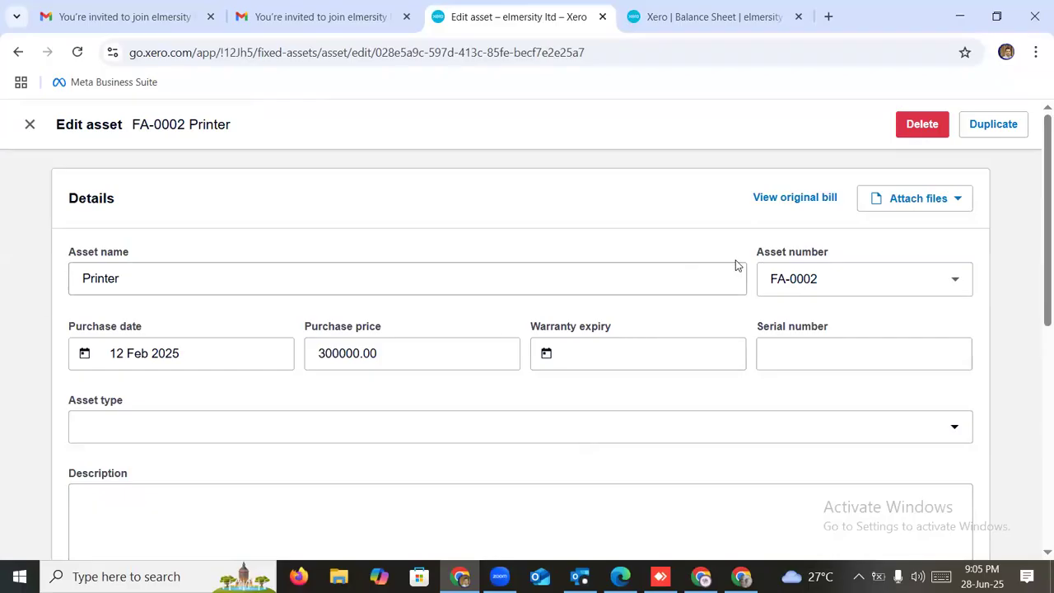
left_click_drag(754, 253, 980, 253)
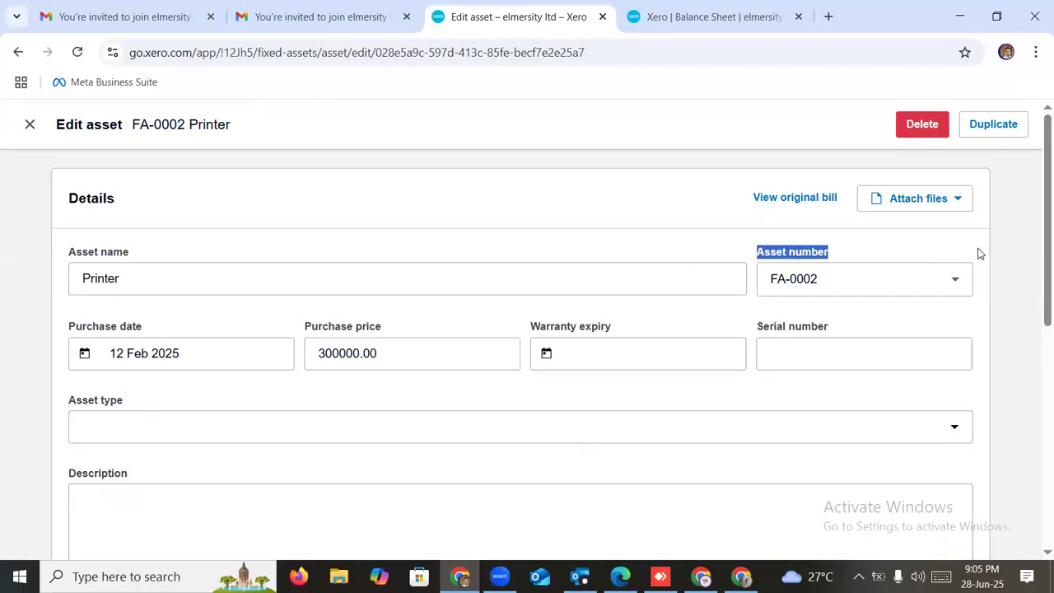
left_click(747, 288)
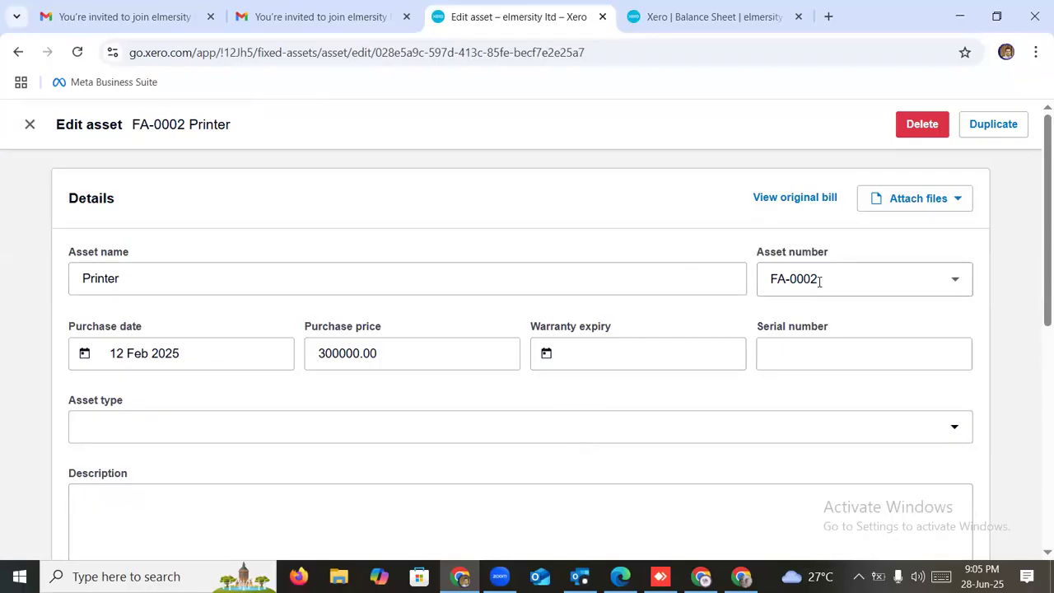
left_click(955, 280)
left_click(1012, 246)
Set the Printer asset's warranty expiry to 7 Jun 2030
left_click(611, 353)
left_click(688, 135)
left_click(663, 452)
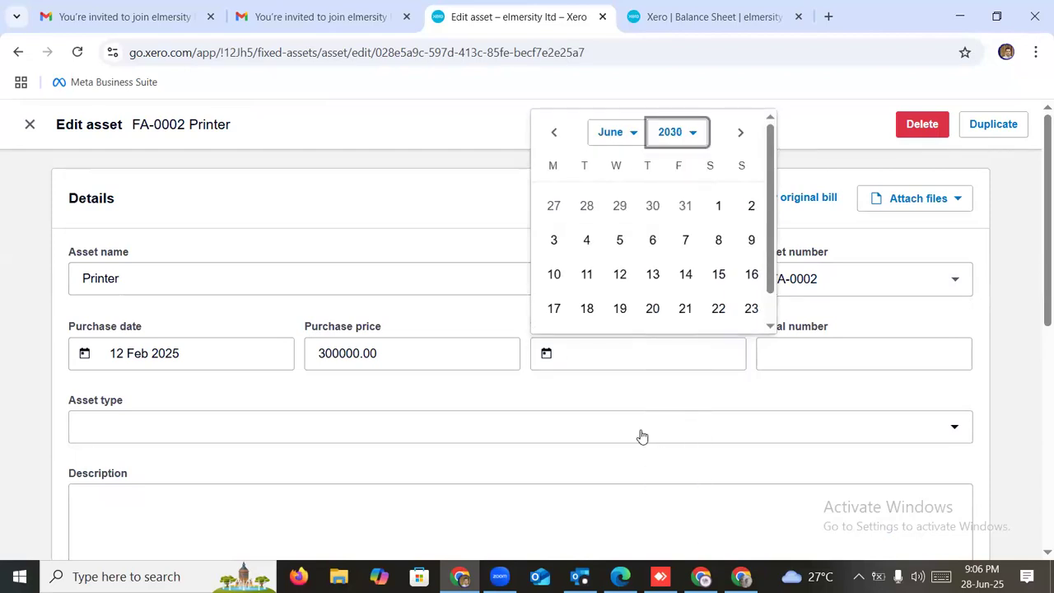
left_click(685, 240)
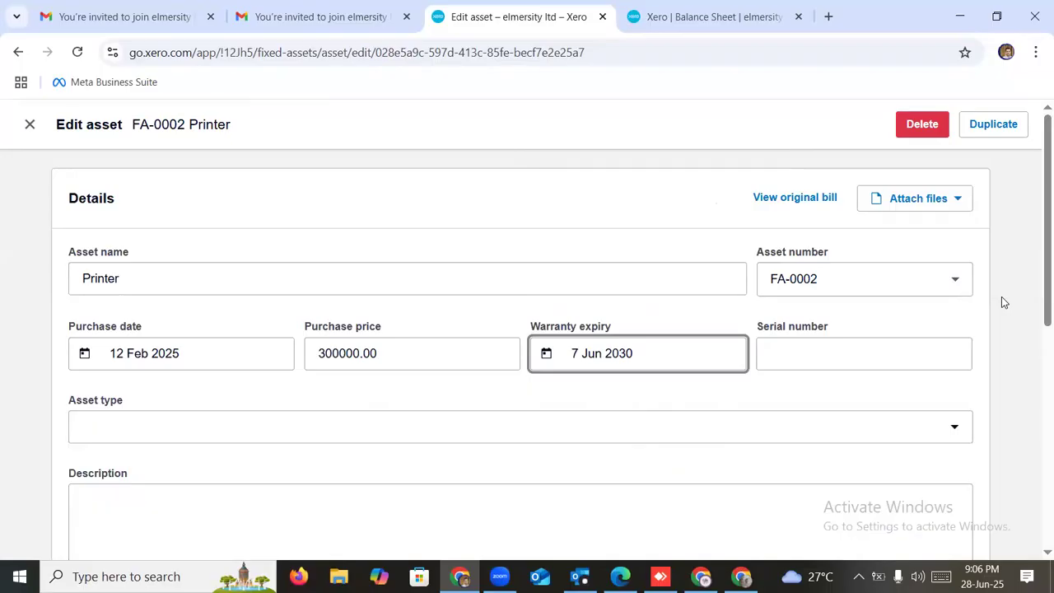
Enter 79797 as the Printer asset's serial number
left_click(814, 360)
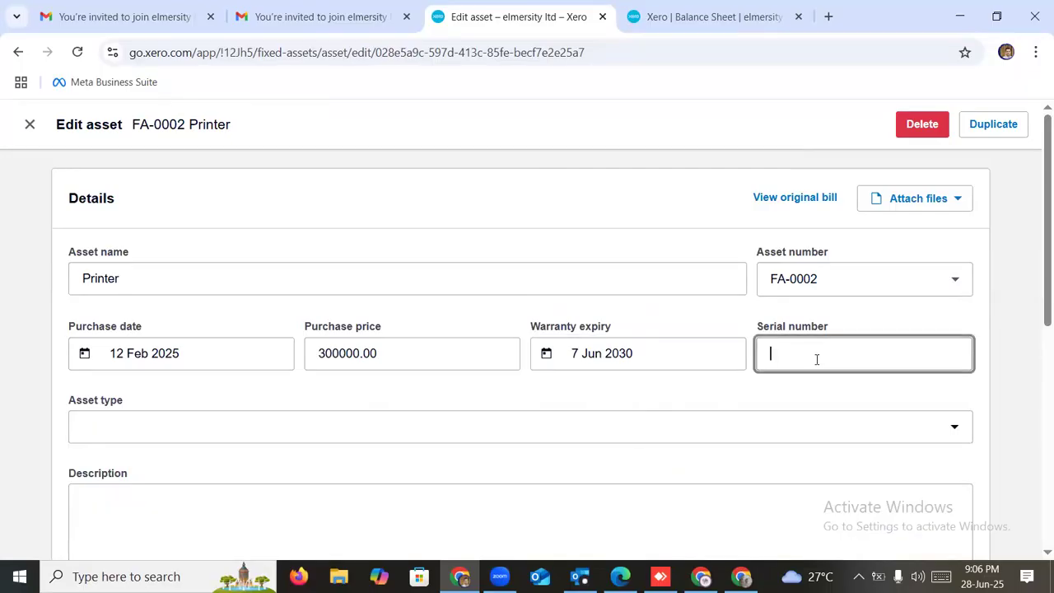
type("79797")
left_click(1001, 347)
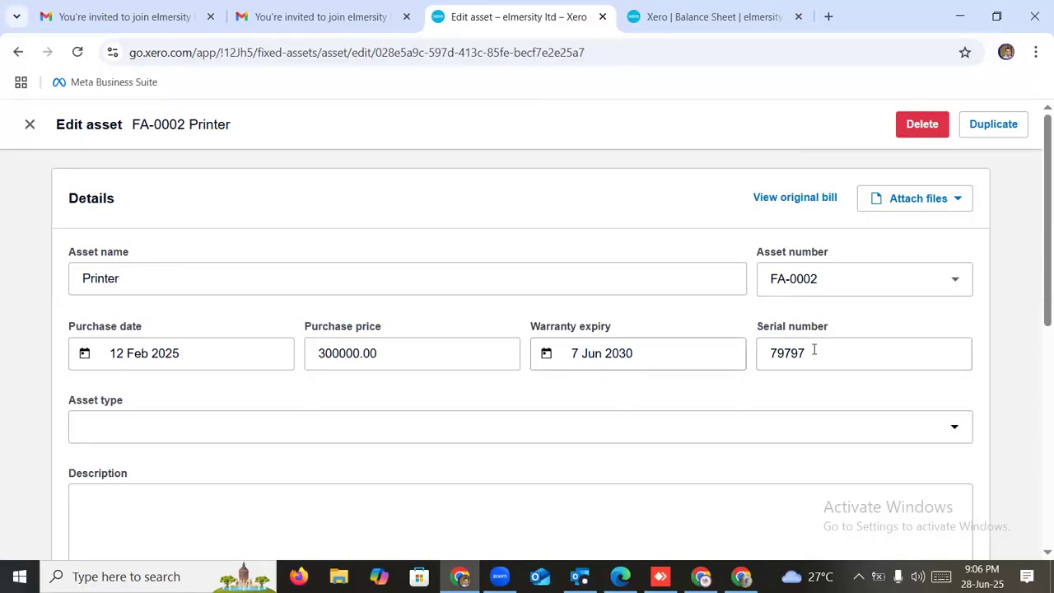
Start a new asset type for the Printer asset and name it Printer
scroll(261, 420, "down", 1)
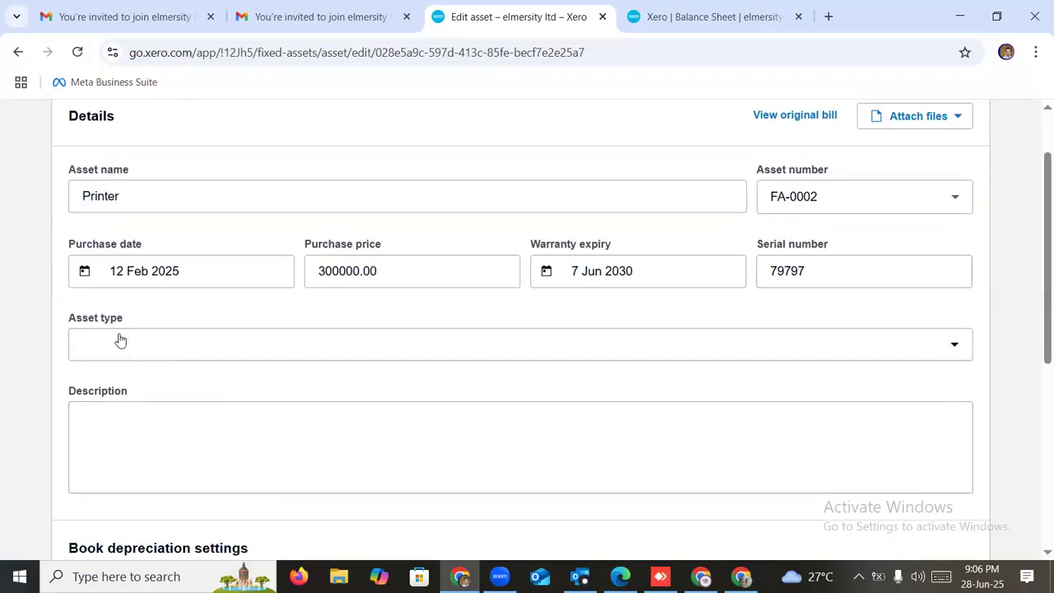
left_click(269, 349)
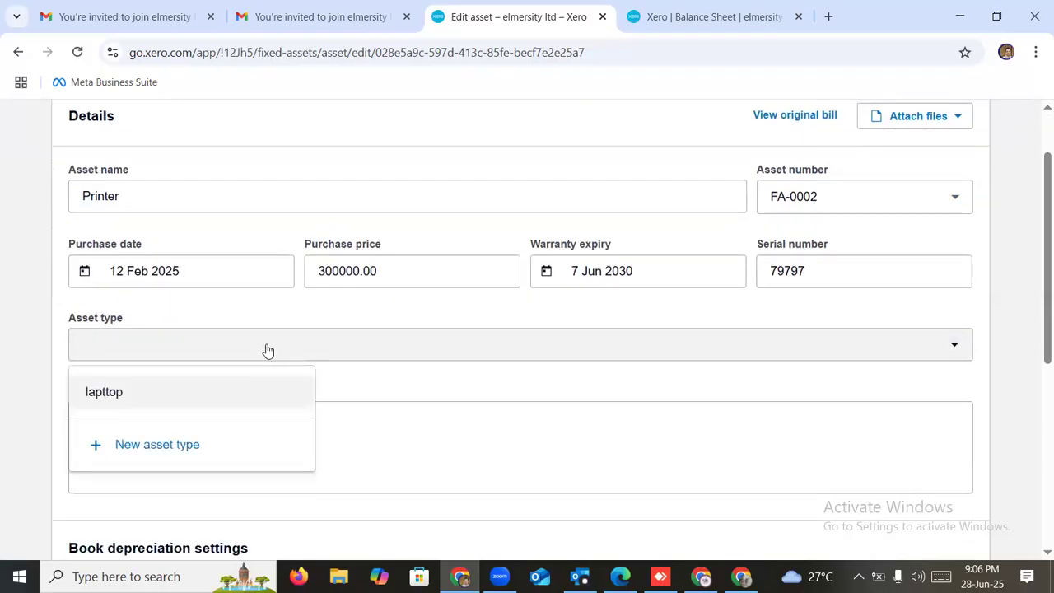
left_click(167, 449)
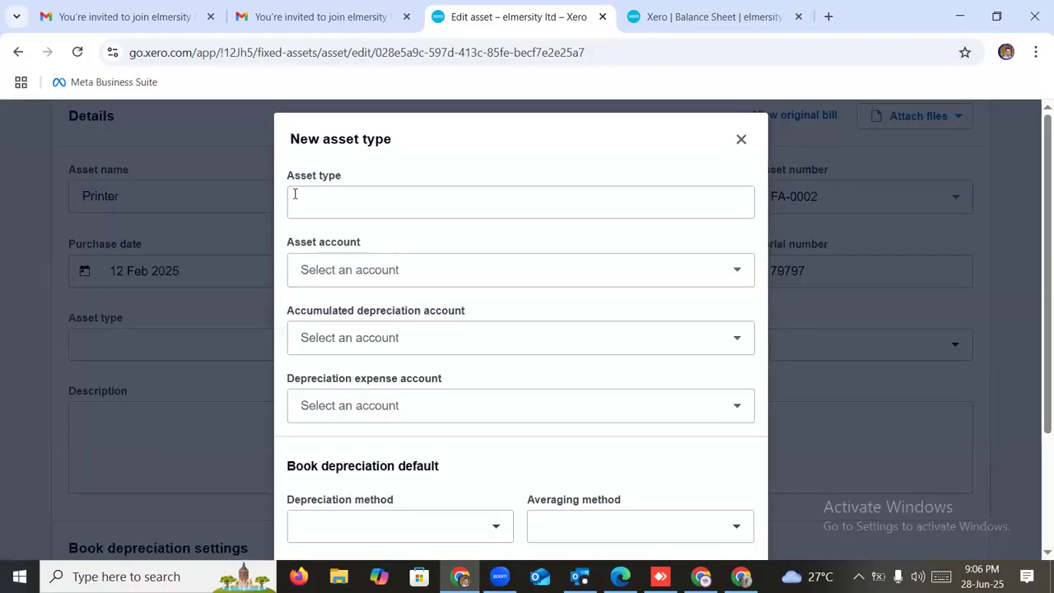
left_click(336, 205)
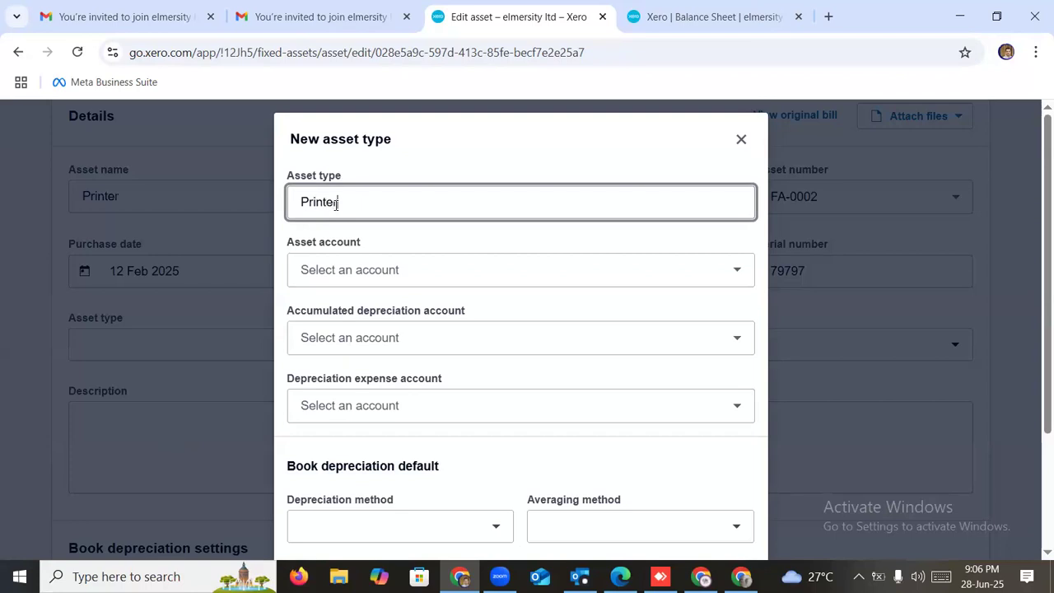
left_click(391, 251)
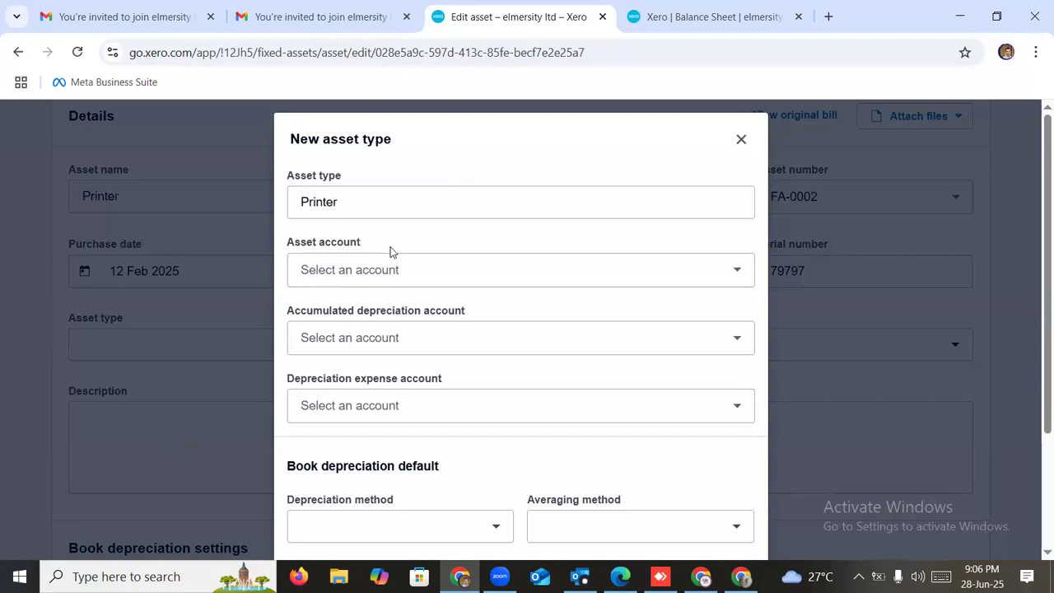
Assign the new type's accounts: asset 710 - Office Equipment, accumulated depreciation 711 - Less Accumulated Depreciation on Office Equipment, and depreciation expense 416 - Depreciation
left_click(738, 272)
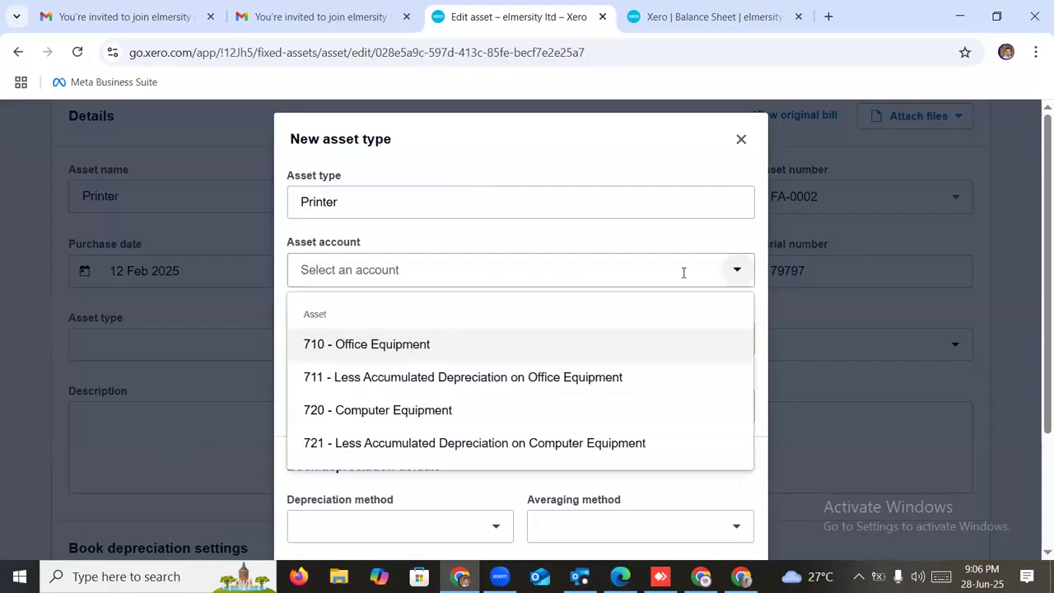
left_click(379, 348)
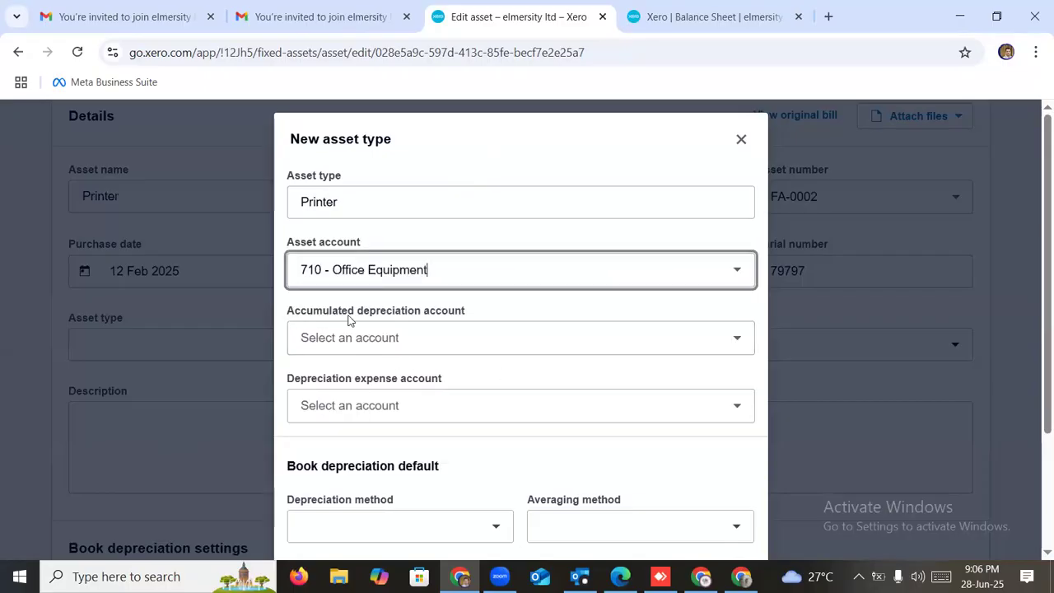
left_click(730, 341)
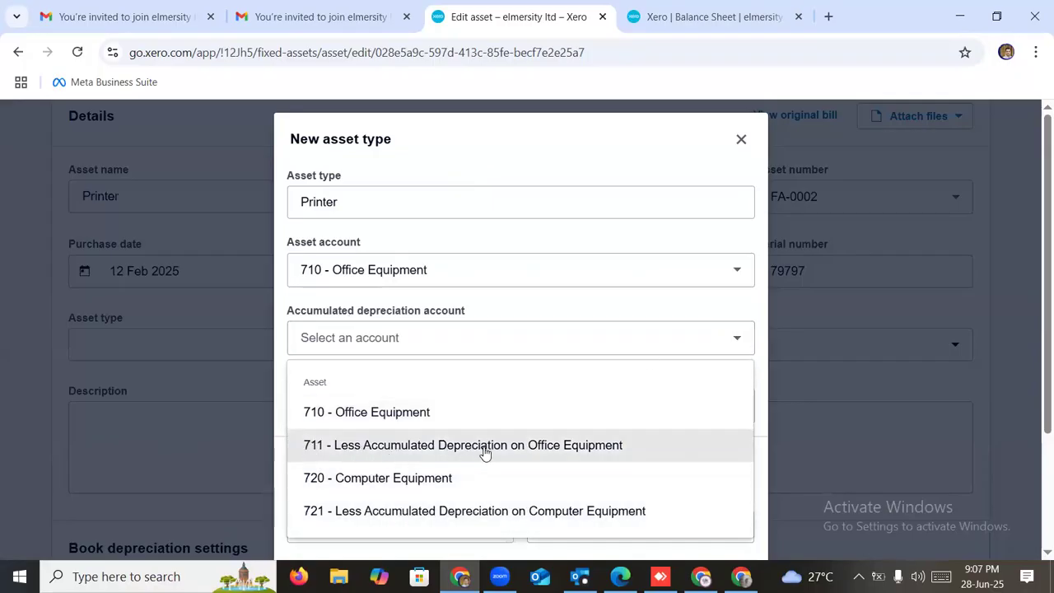
left_click(580, 451)
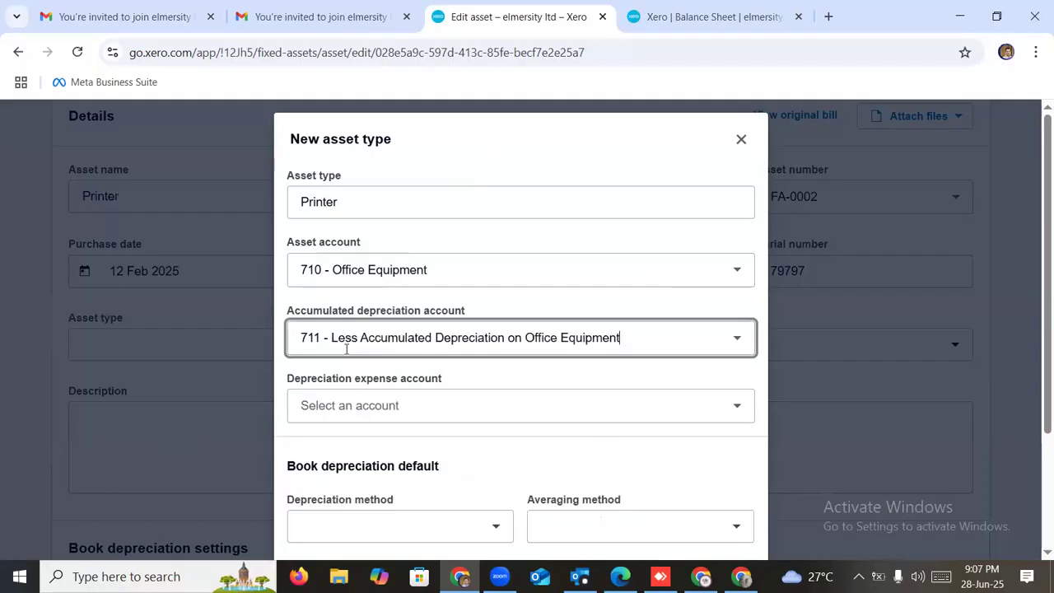
left_click(729, 407)
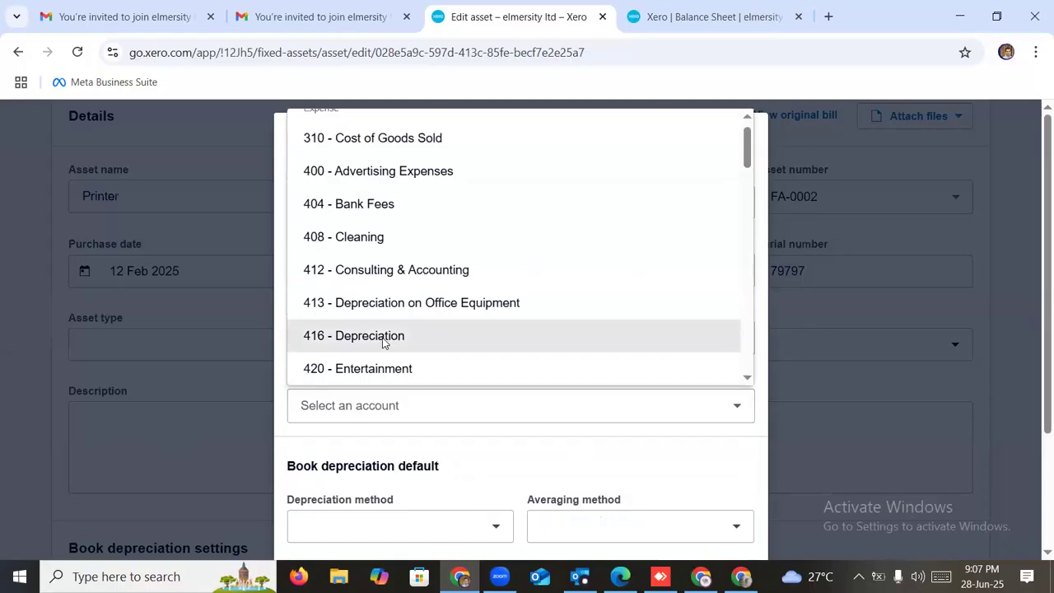
left_click(384, 341)
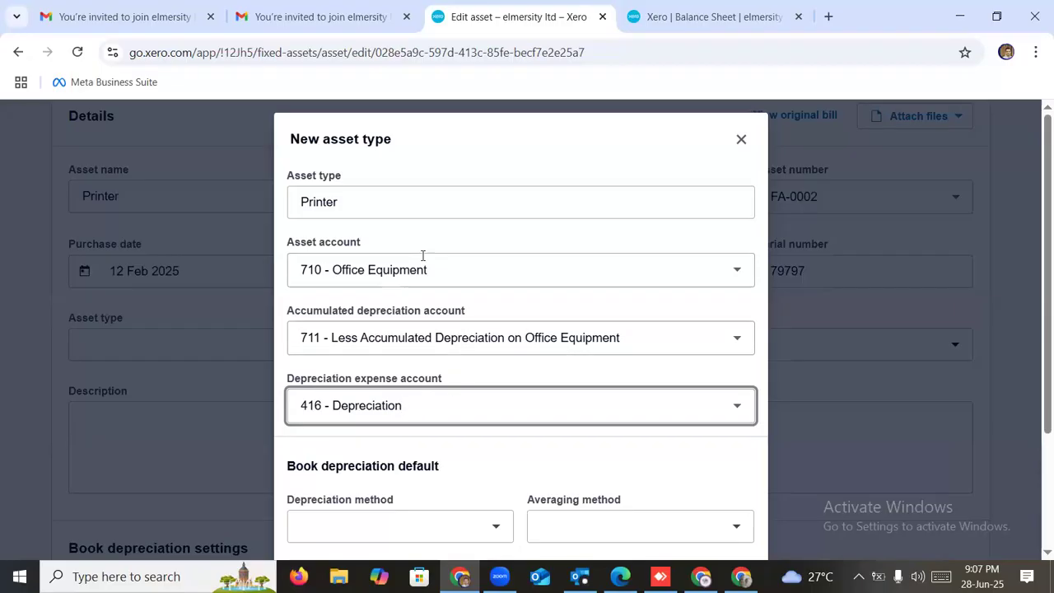
Set the new asset type's default depreciation method to Straight line and its averaging method to Full month
scroll(439, 404, "down", 2)
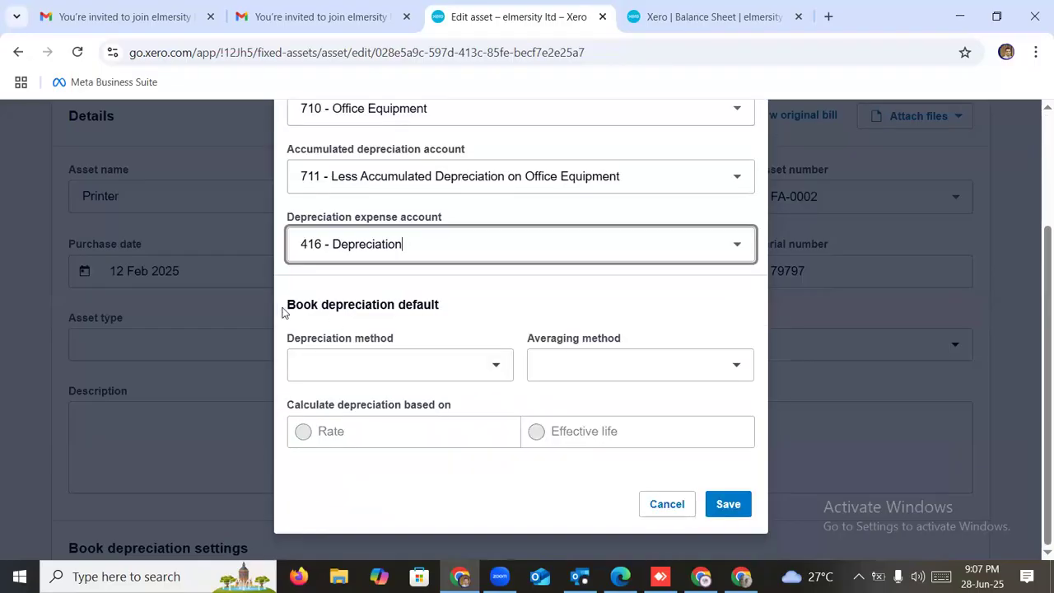
left_click(485, 370)
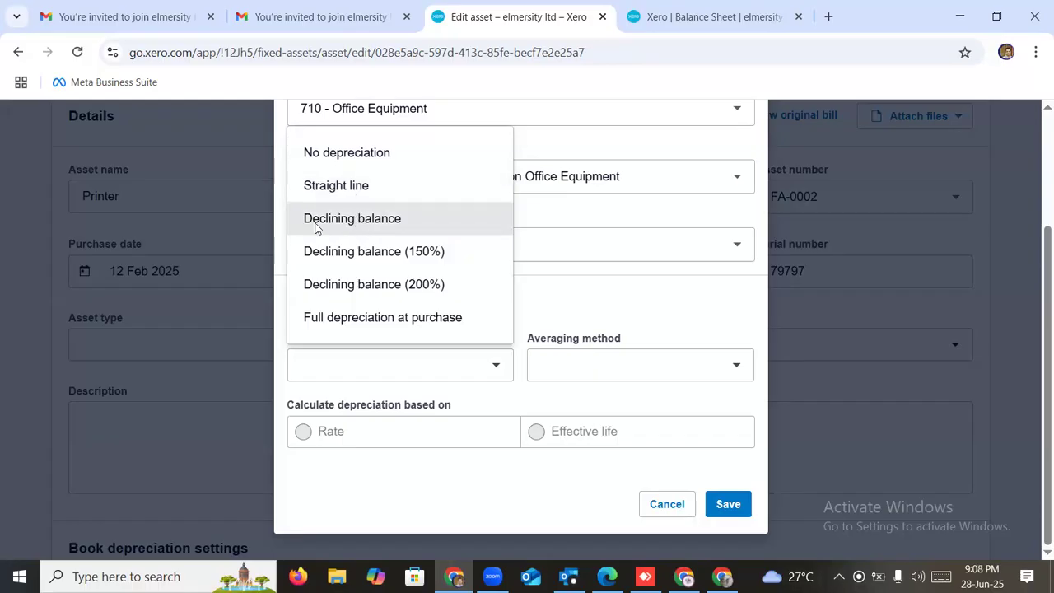
left_click(340, 188)
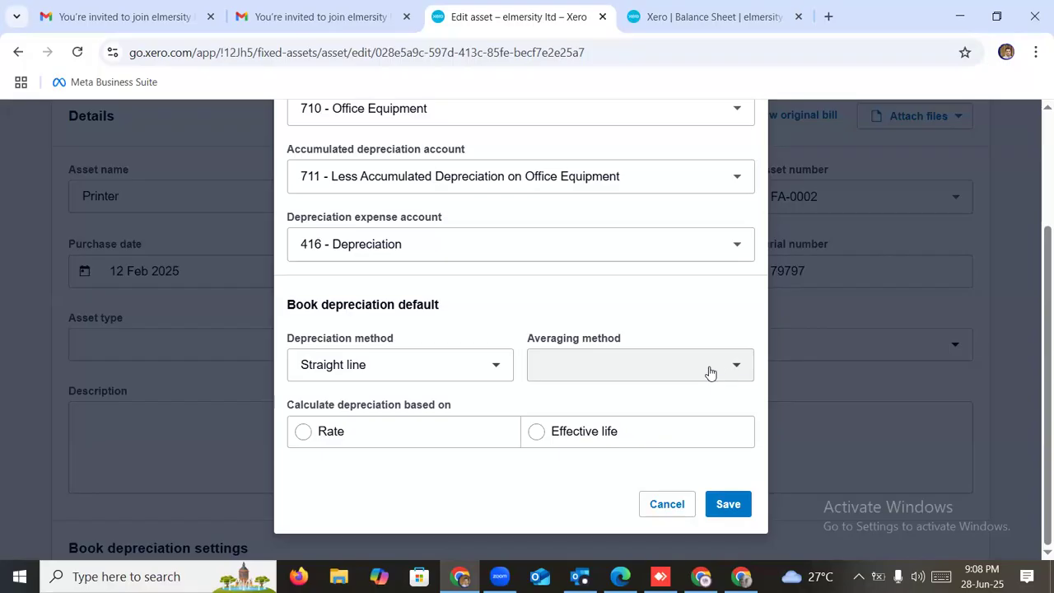
left_click(714, 370)
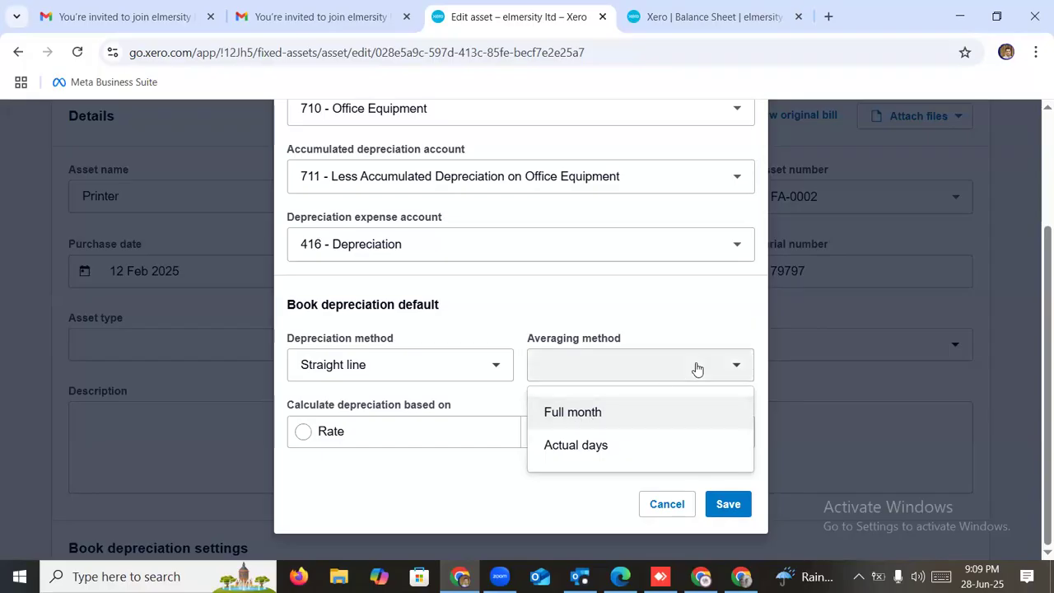
left_click(586, 420)
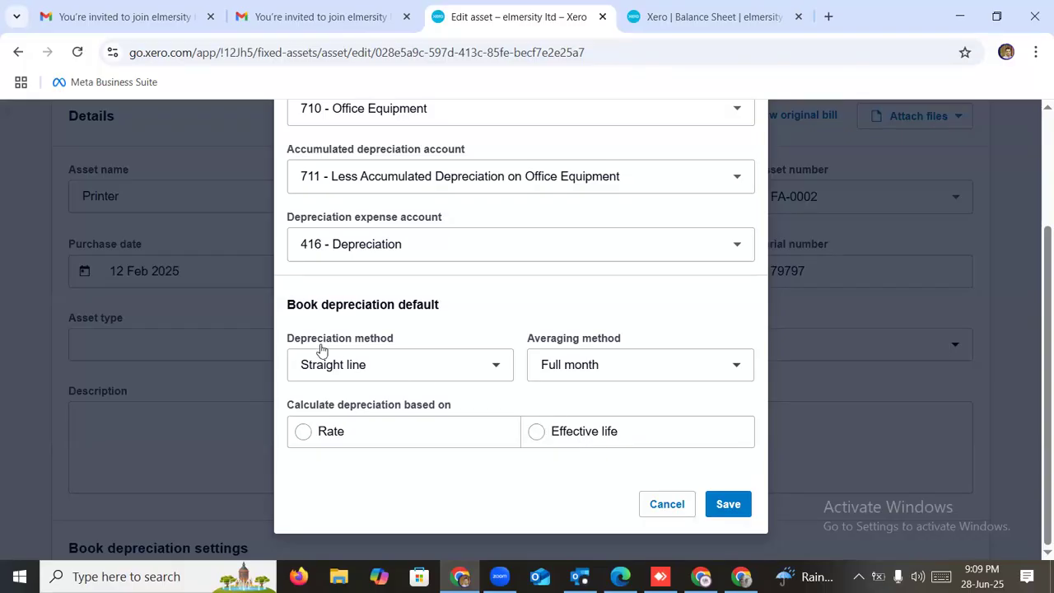
Base the asset type's depreciation on a rate of 40% and save the new type
left_click(302, 434)
scroll(428, 401, "down", 1)
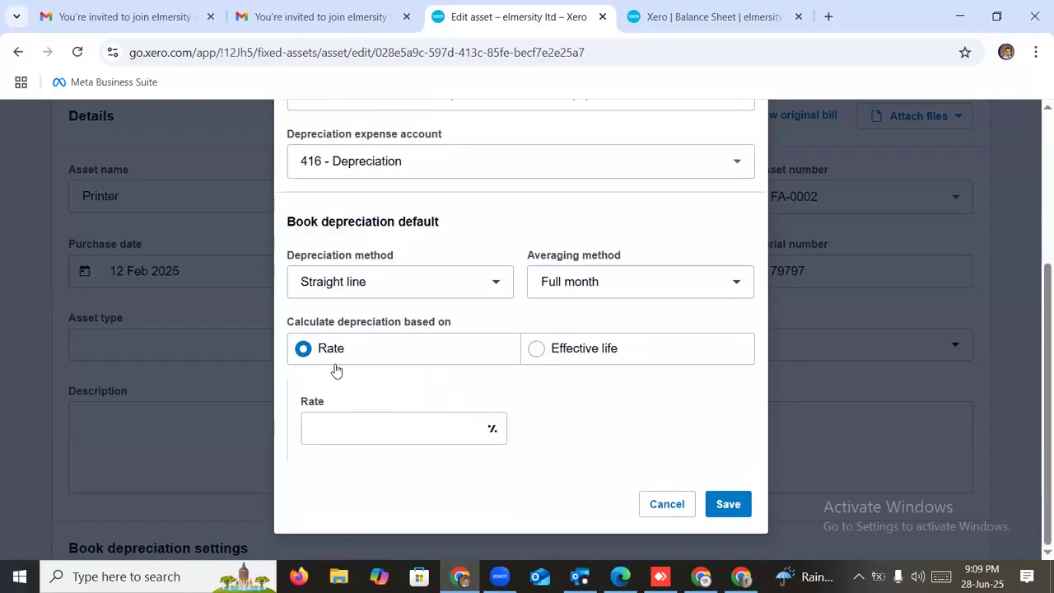
left_click(414, 419)
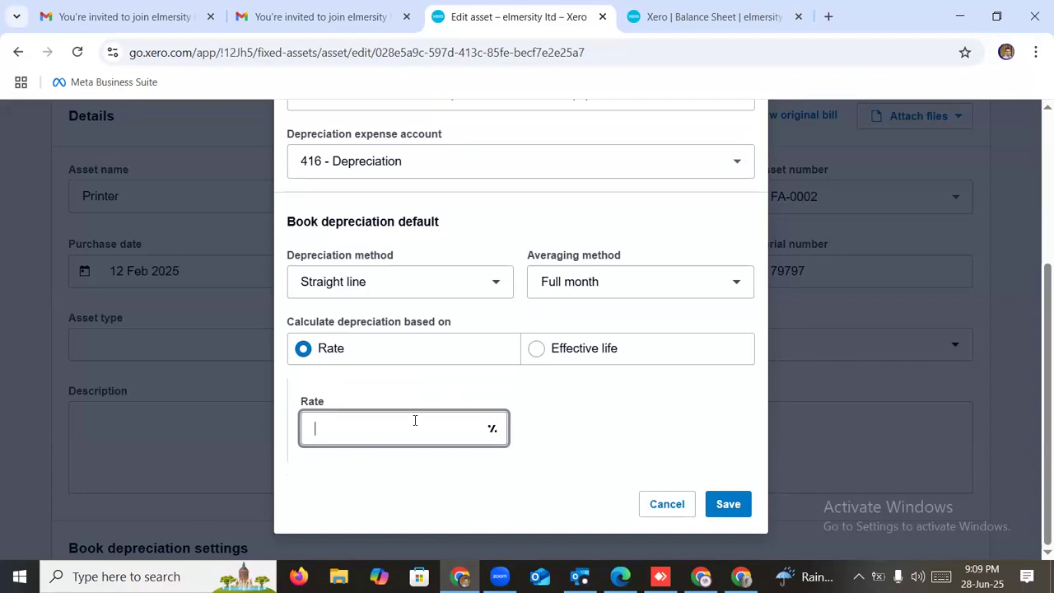
type("4")
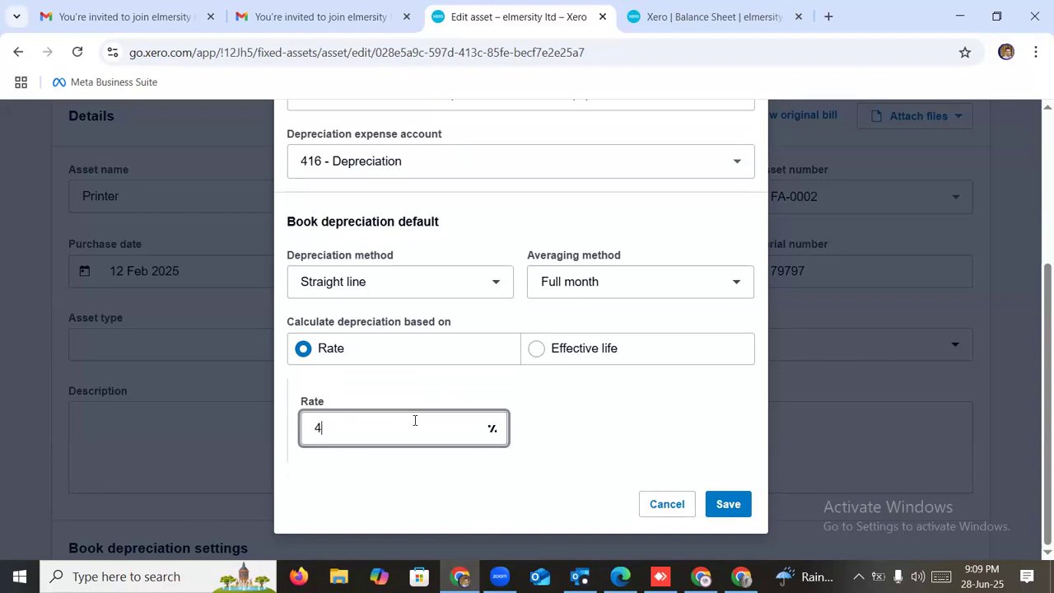
type("0")
left_click(627, 424)
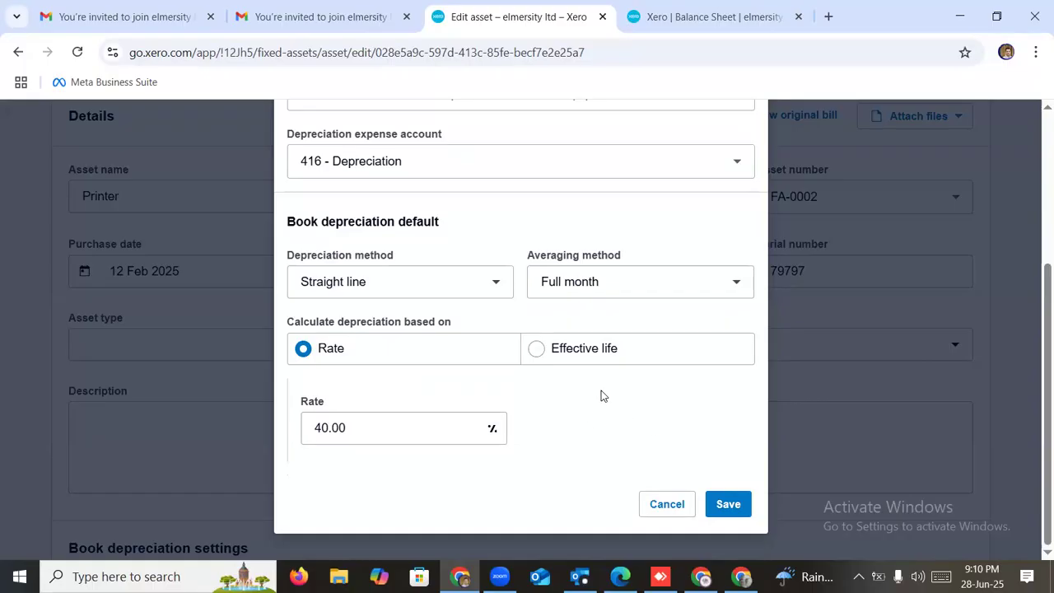
left_click(728, 506)
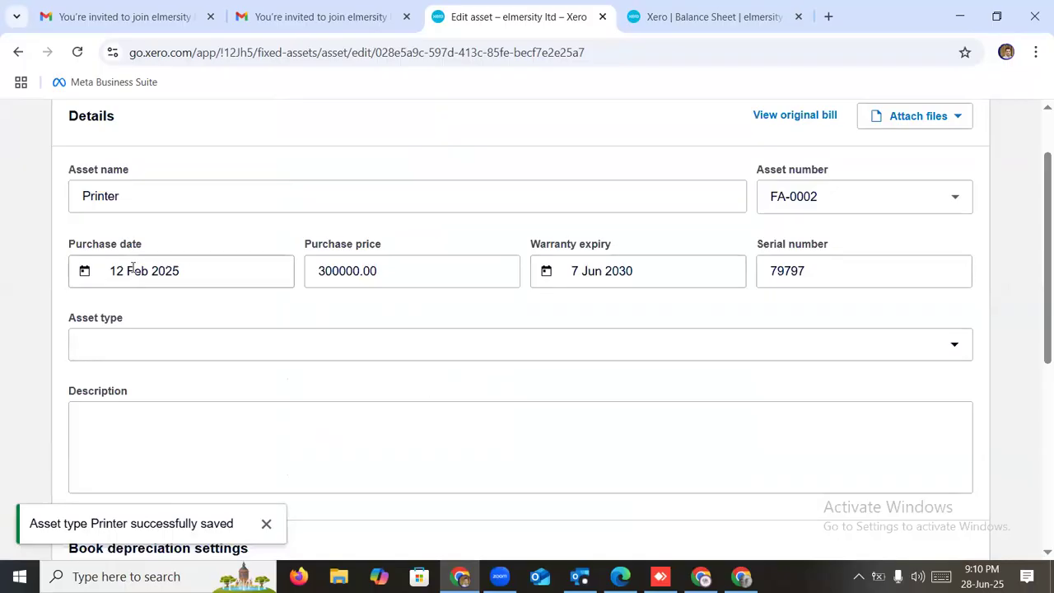
Set the depreciation start date in the Printer asset's book depreciation settings to 1 Mar 2025
scroll(200, 394, "down", 1)
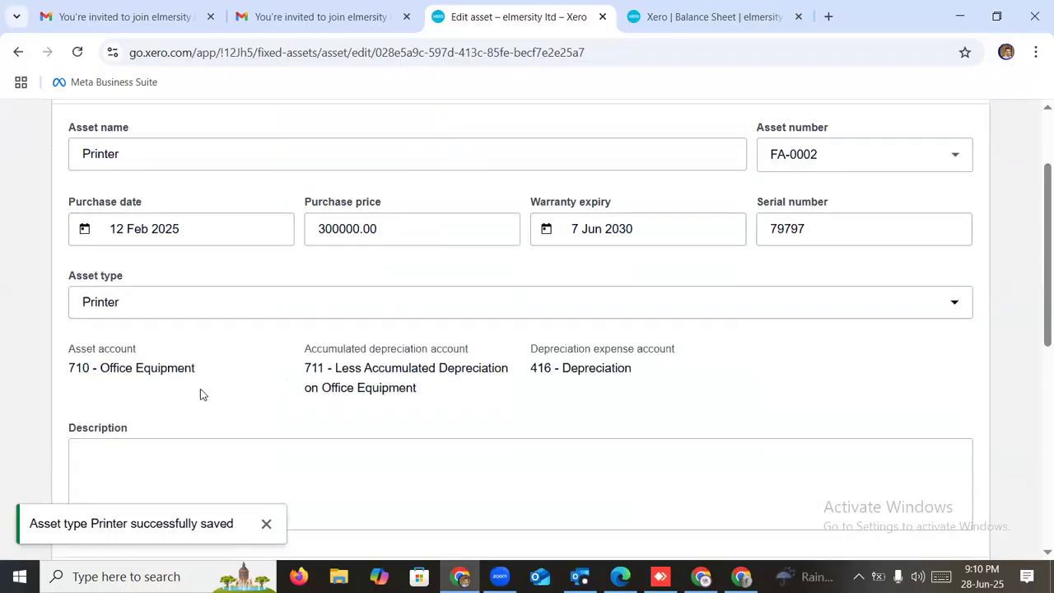
scroll(200, 394, "down", 1)
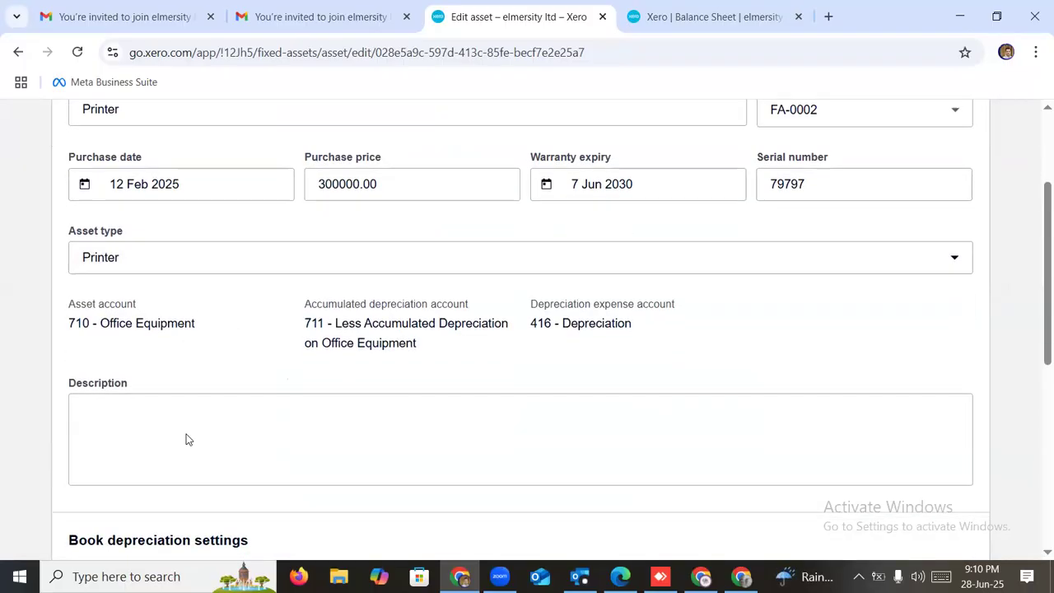
scroll(187, 439, "down", 2)
left_click(165, 346)
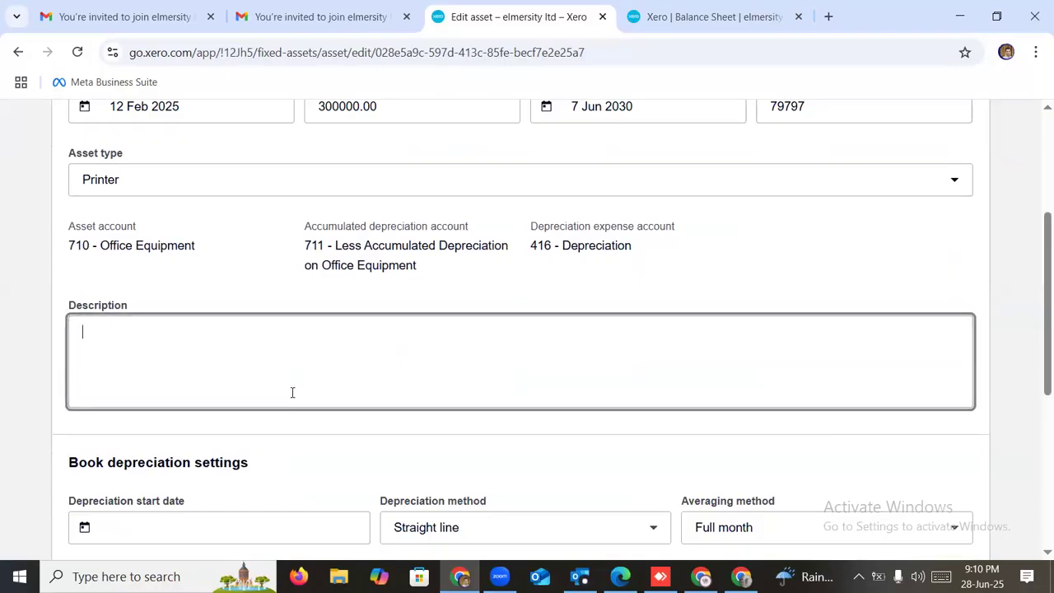
scroll(306, 367, "down", 4)
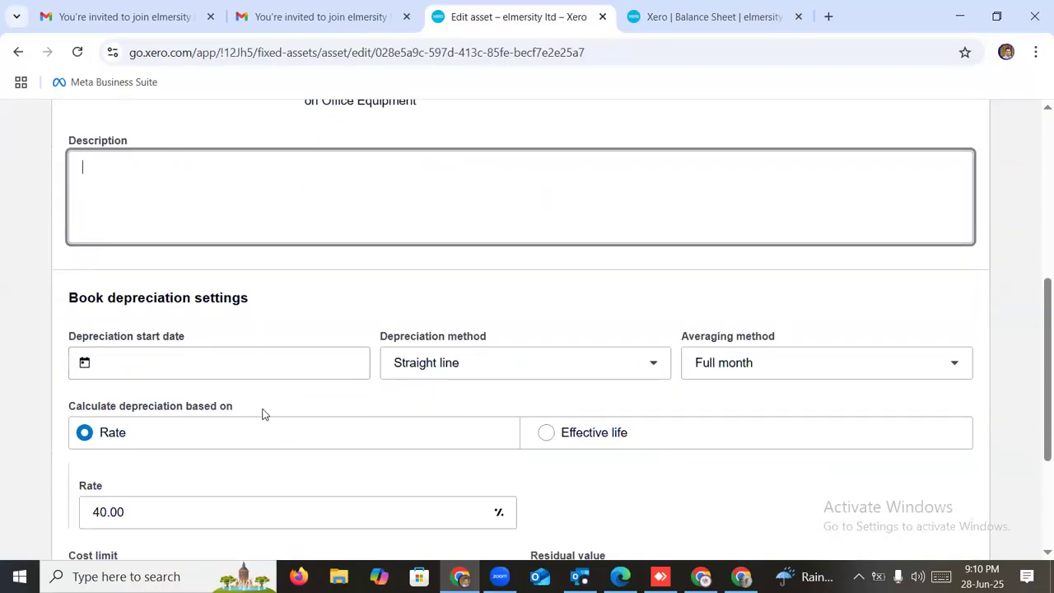
left_click(168, 363)
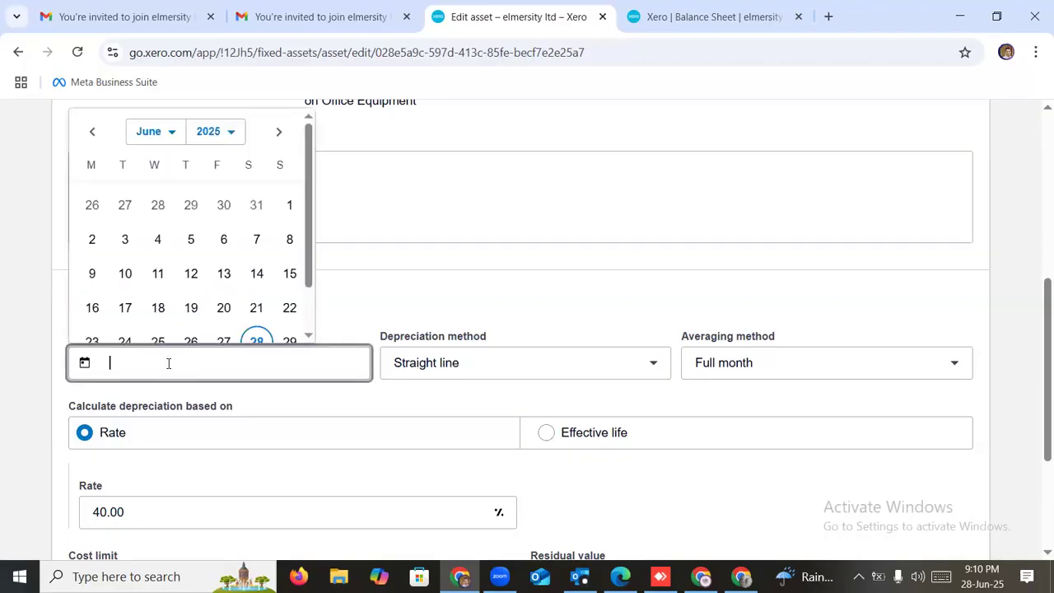
scroll(183, 189, "down", 1)
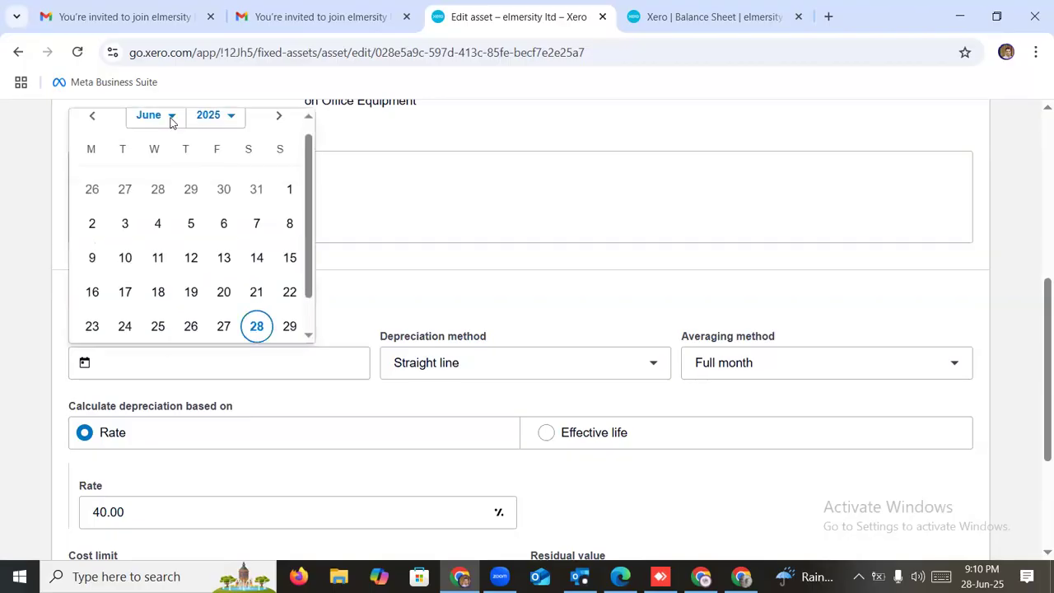
left_click(170, 120)
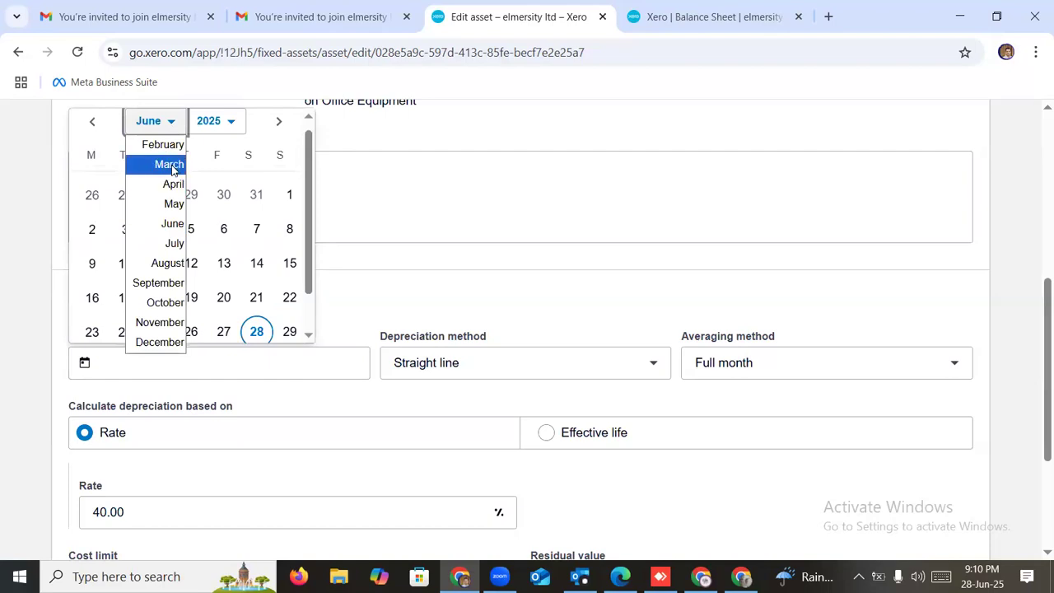
left_click(169, 165)
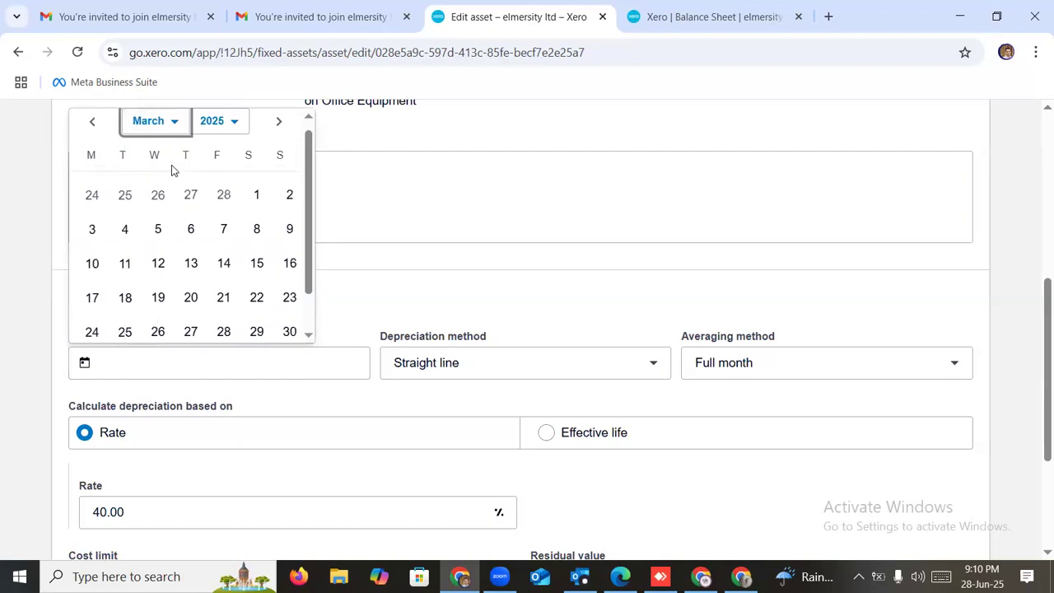
left_click(255, 196)
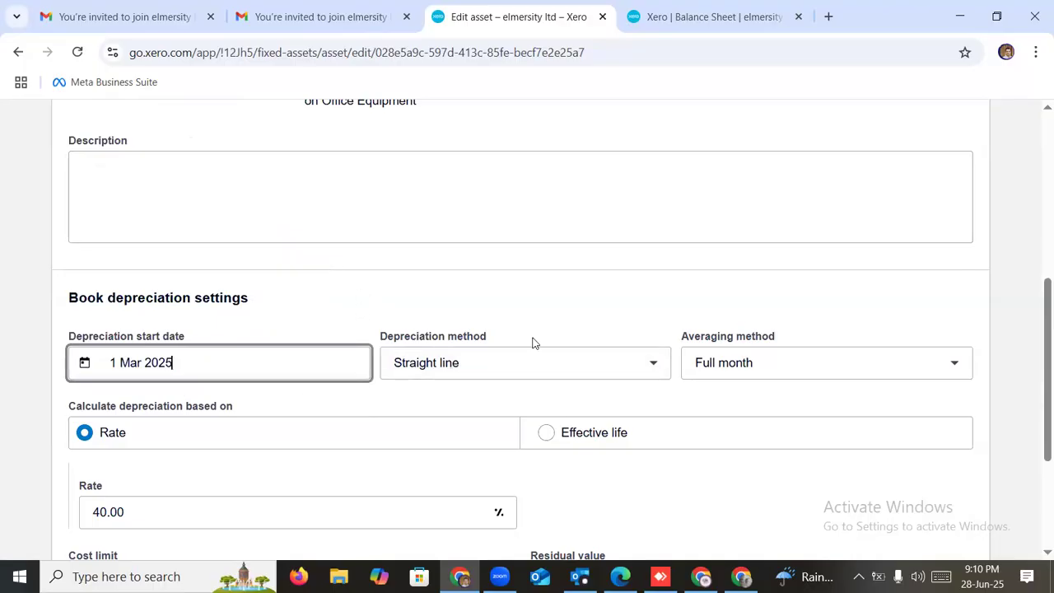
scroll(417, 255, "up", 1)
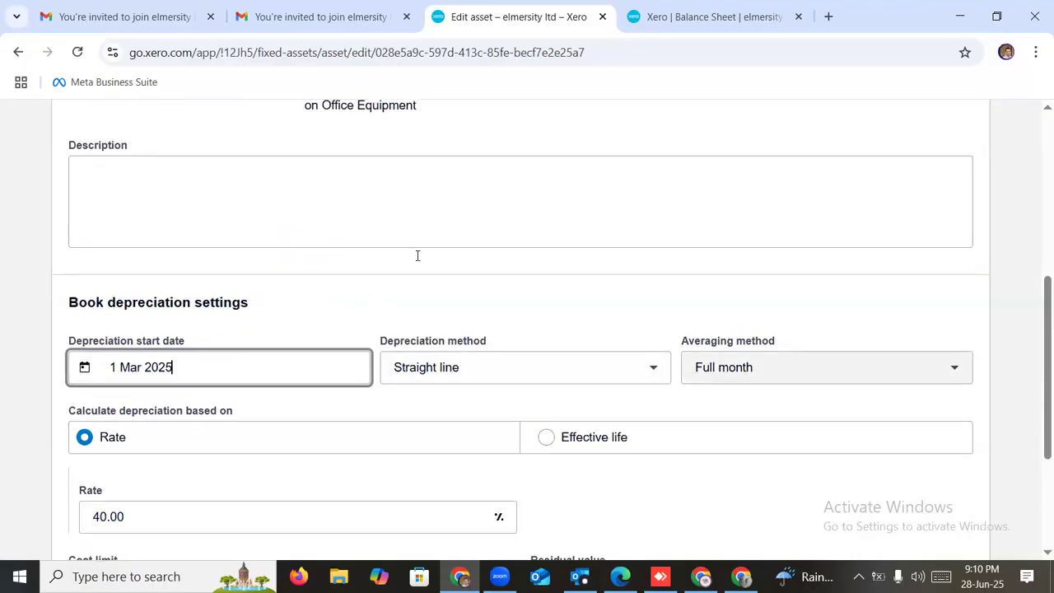
scroll(418, 255, "up", 2)
scroll(585, 375, "down", 2)
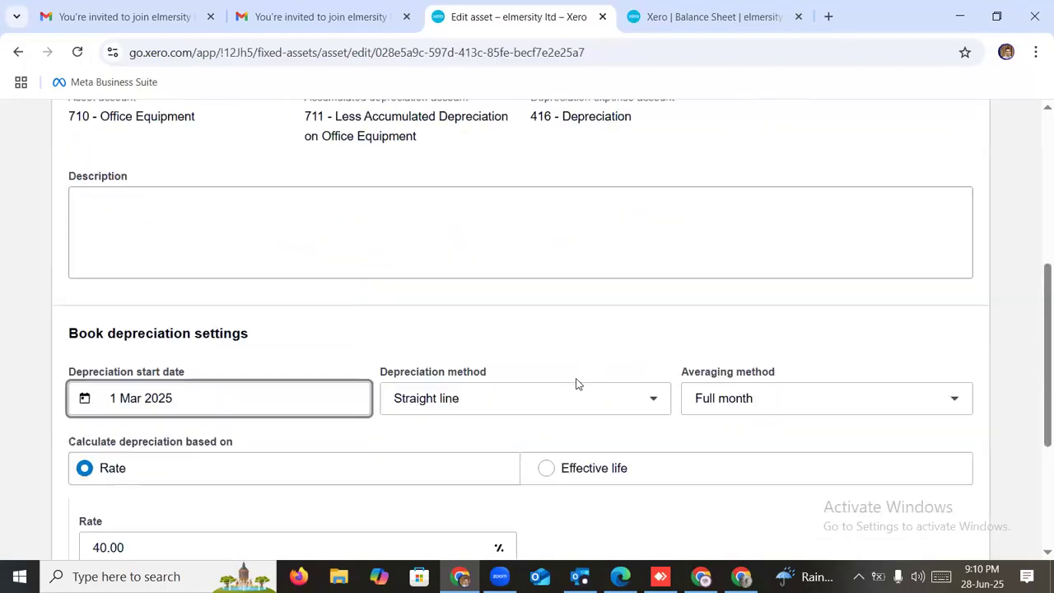
scroll(577, 383, "down", 1)
scroll(461, 329, "down", 2)
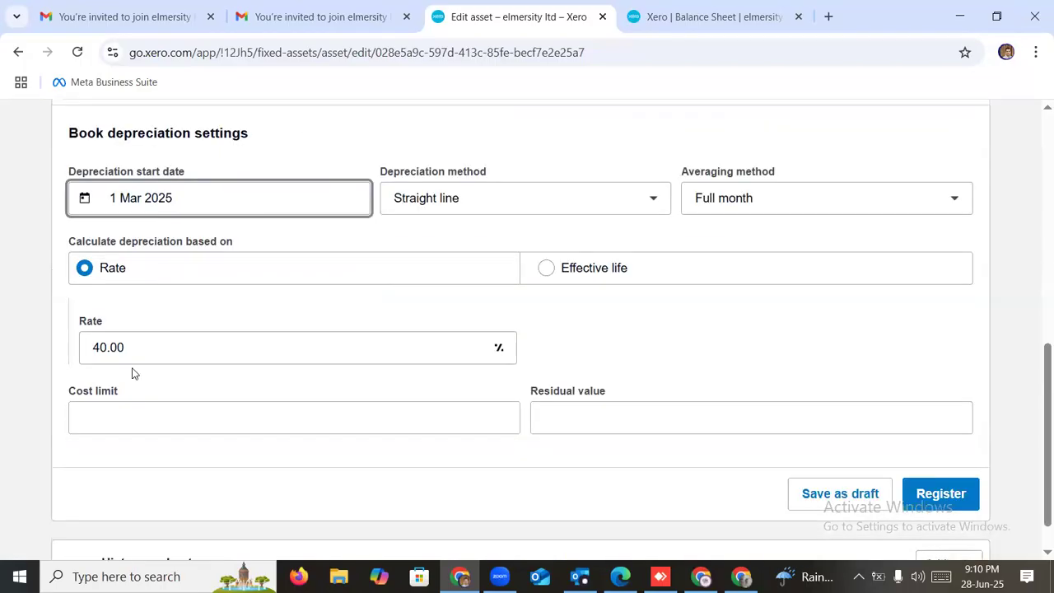
Review the Printer asset's details, register it as a fixed asset, and dismiss the registration notice
scroll(212, 377, "down", 1)
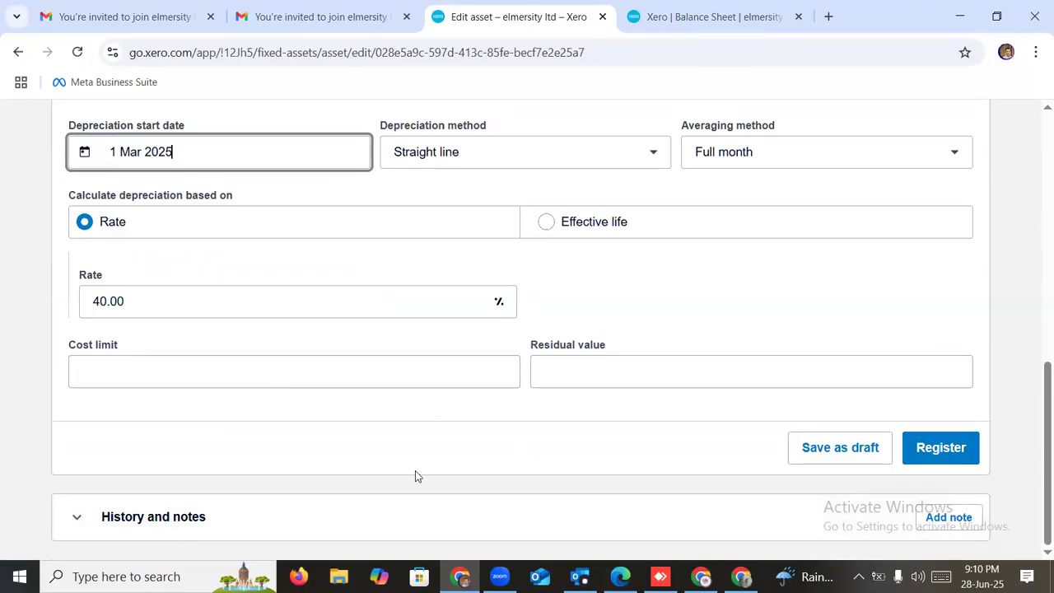
scroll(990, 479, "up", 8)
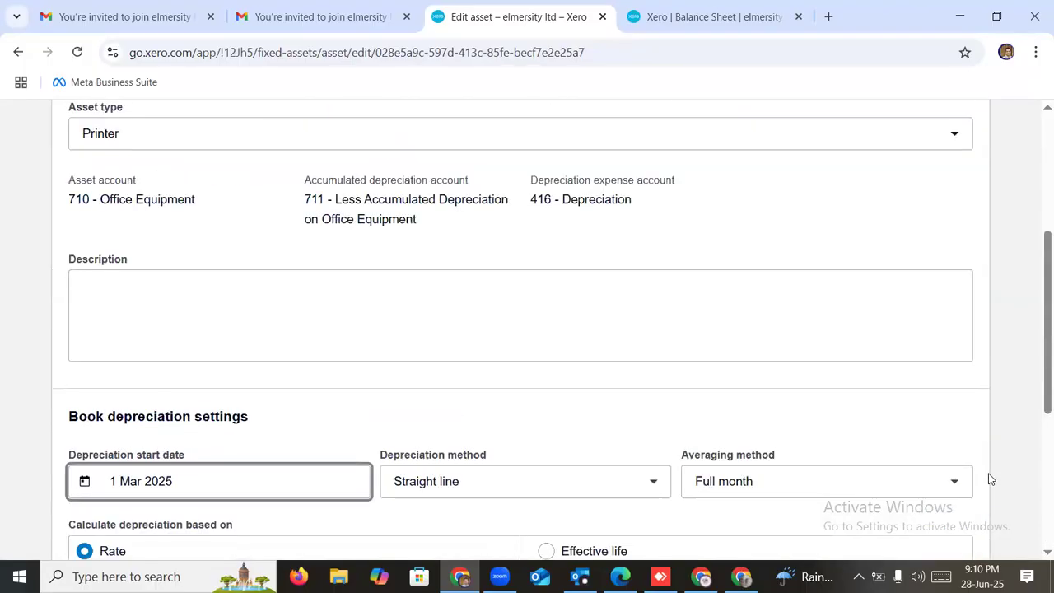
scroll(988, 478, "down", 8)
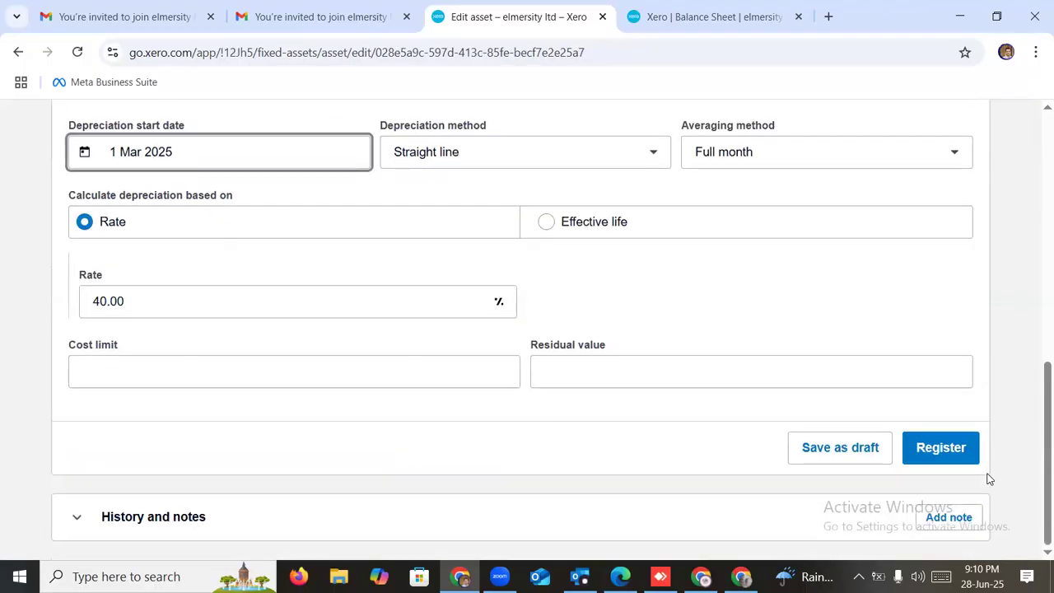
left_click(941, 450)
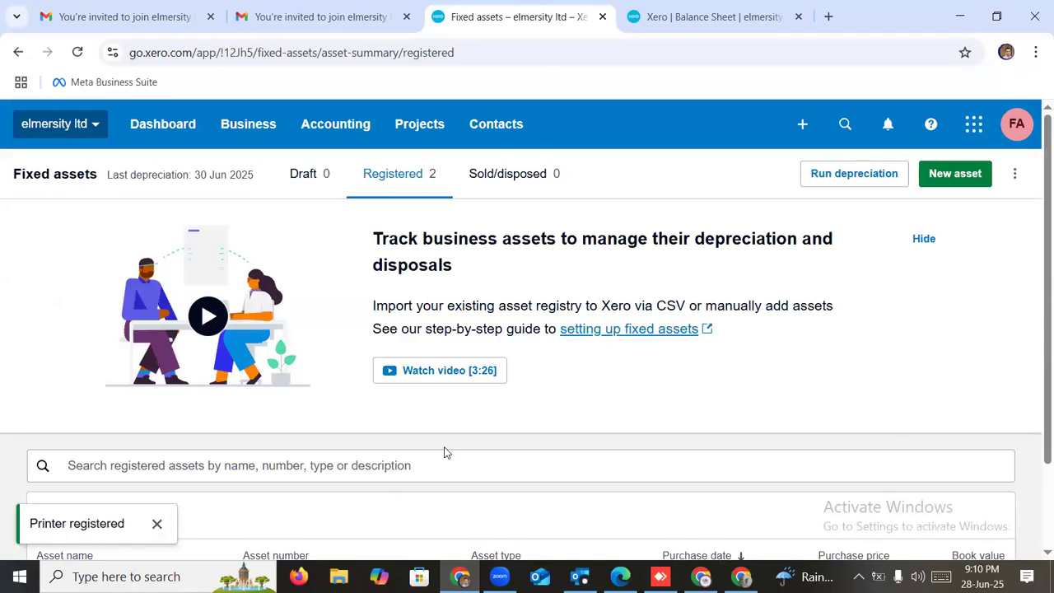
scroll(497, 388, "down", 2)
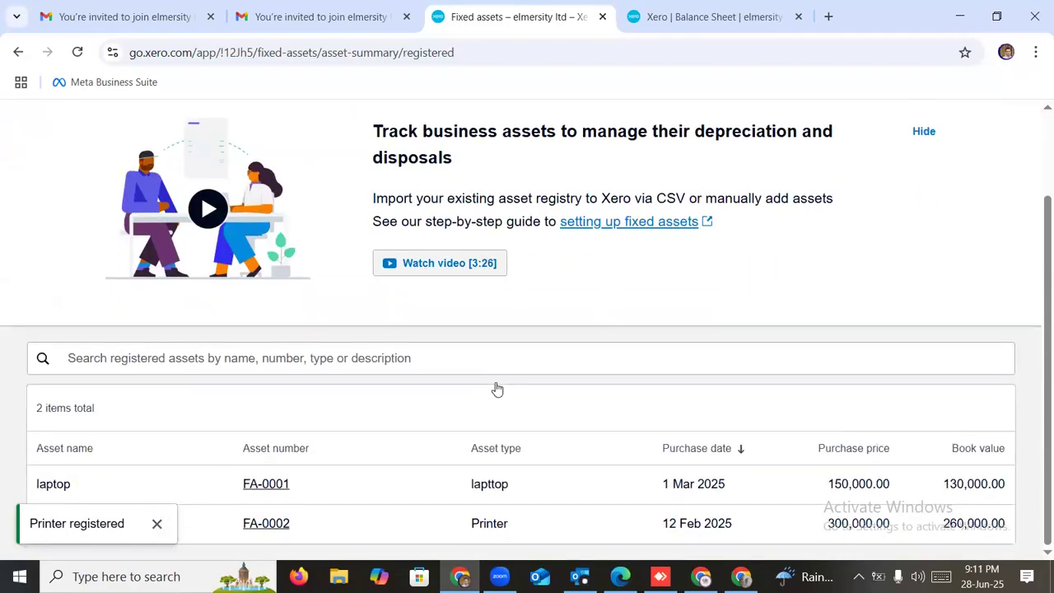
left_click(156, 524)
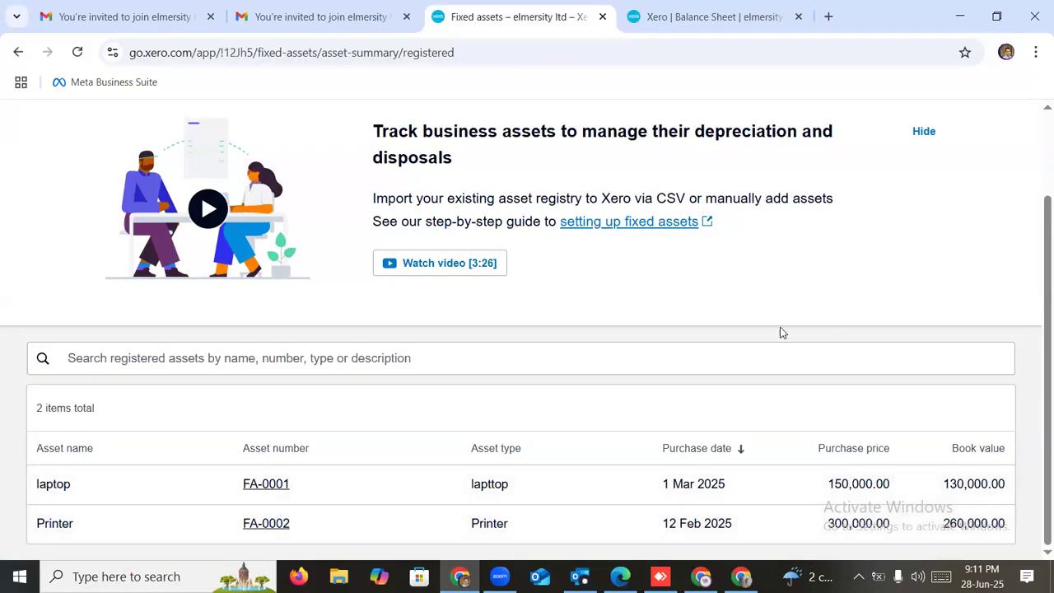
Go to the Balance Sheet, collapse its report formats pane, and examine the office equipment cost and accumulated depreciation lines under Fixed Assets
left_click(712, 18)
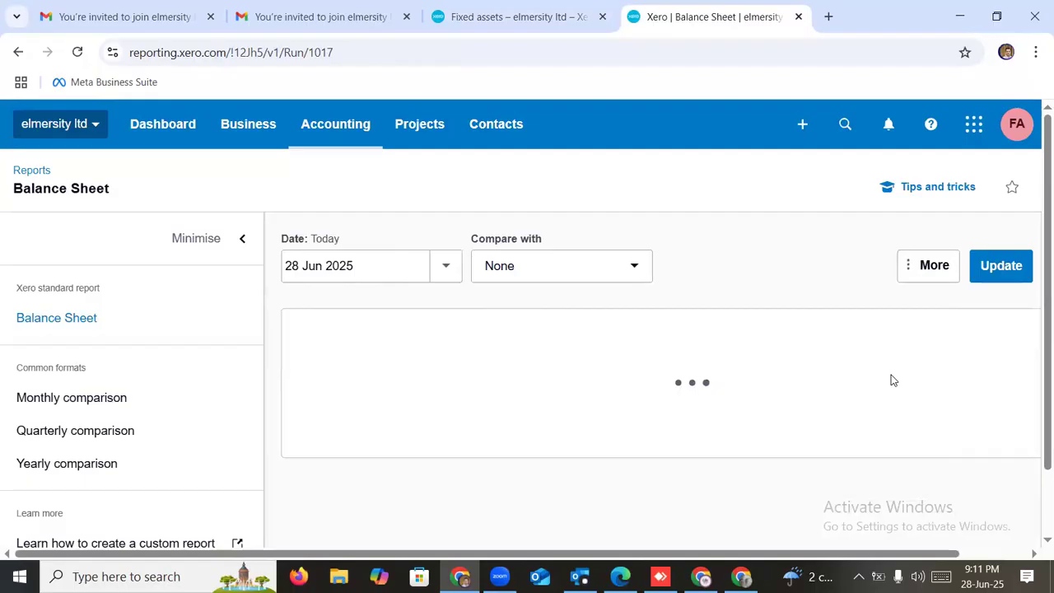
left_click(241, 237)
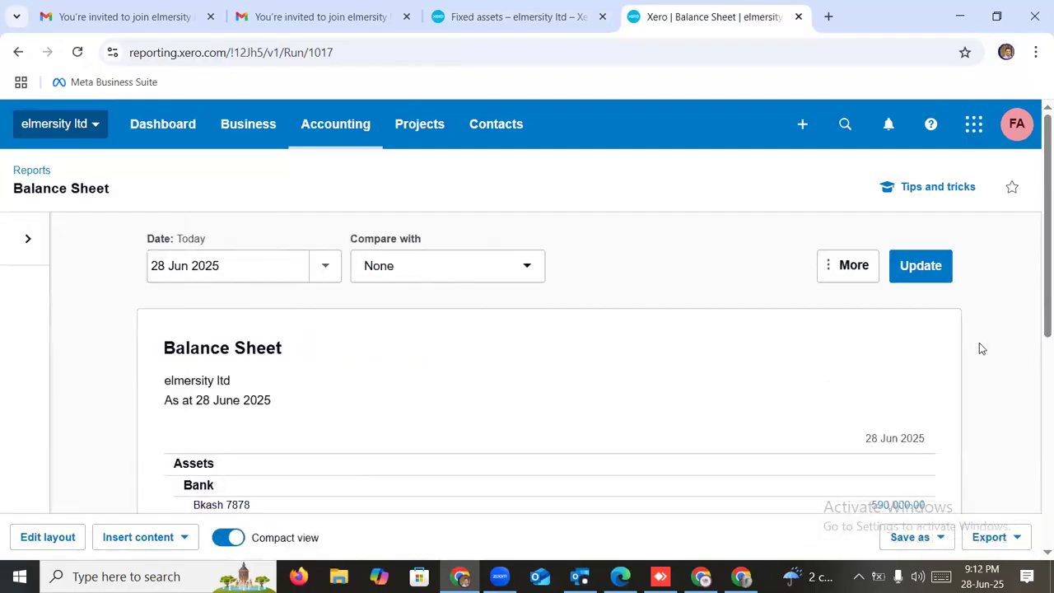
scroll(1006, 346, "down", 4)
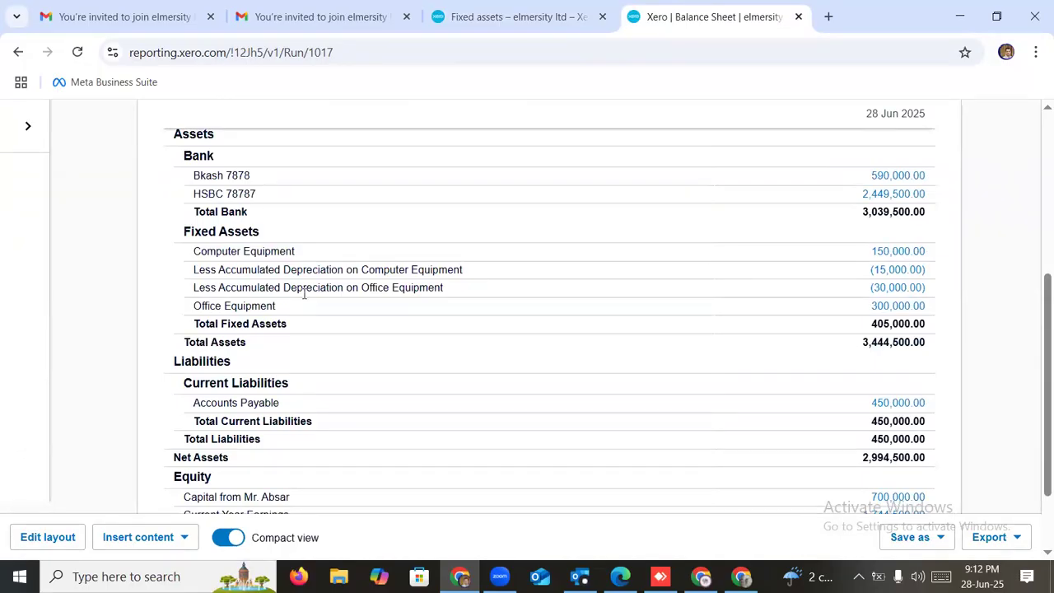
left_click_drag(357, 310, 508, 303)
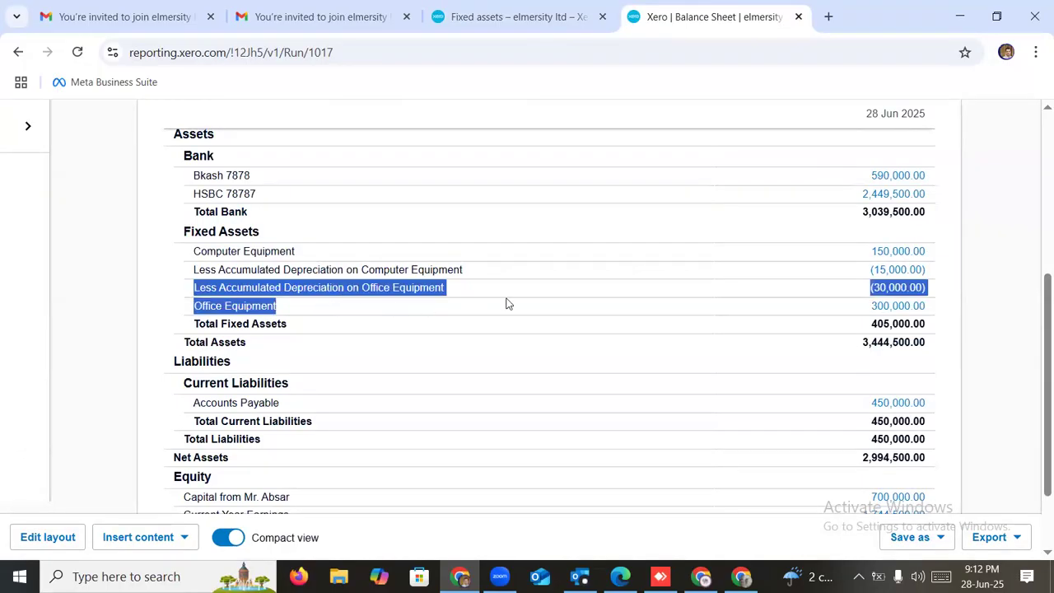
left_click_drag(941, 325, 958, 312)
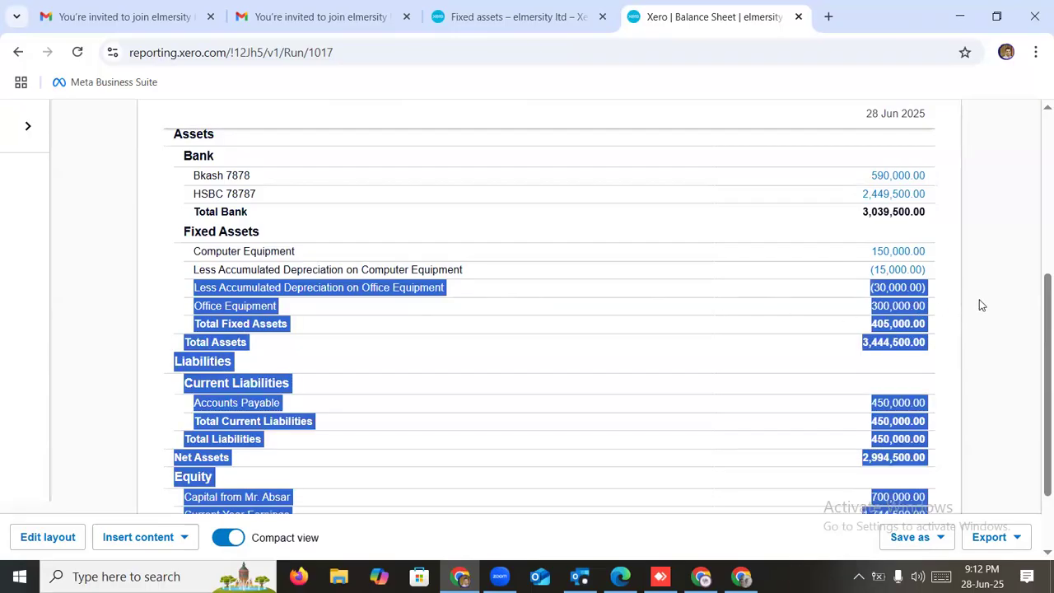
left_click(979, 306)
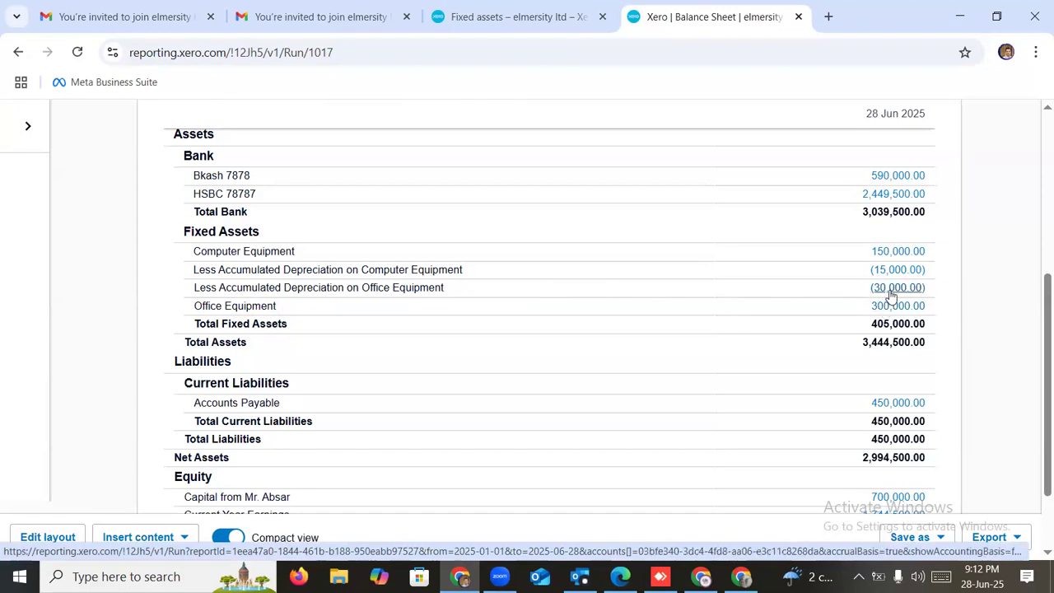
scroll(643, 382, "up", 5)
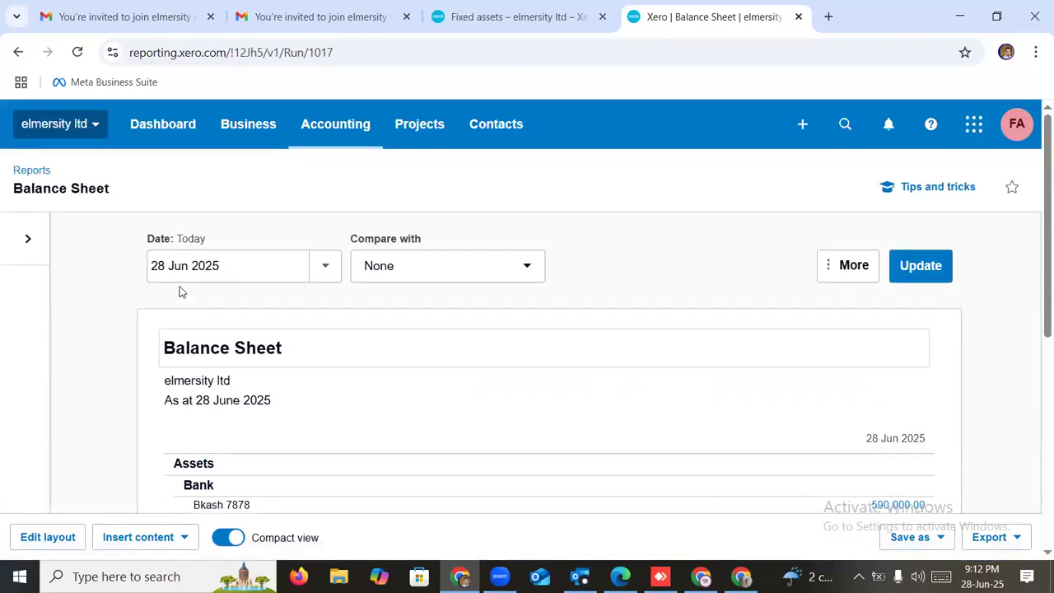
scroll(413, 338, "down", 4)
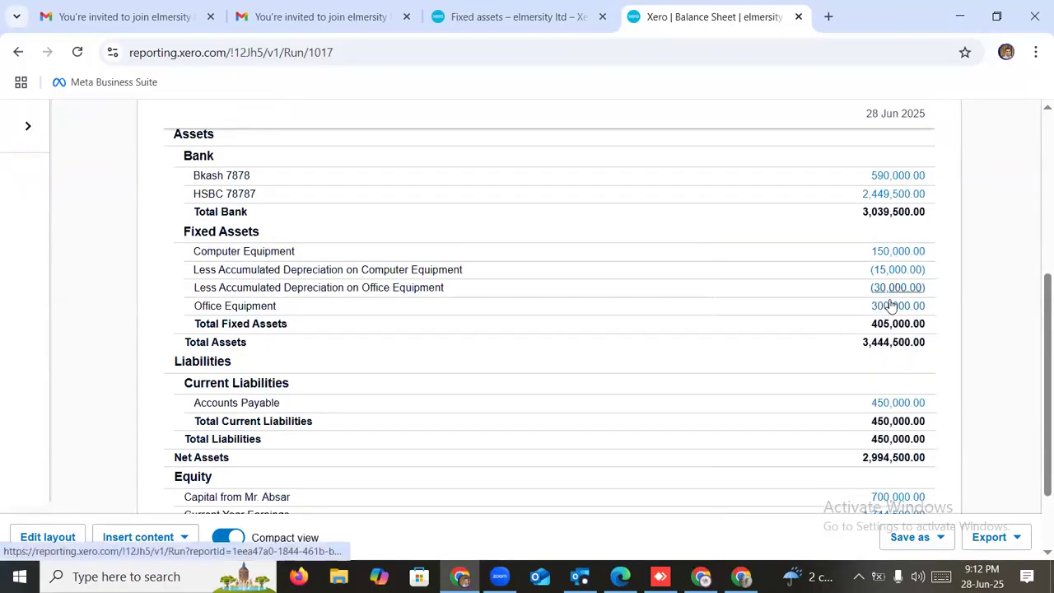
scroll(820, 382, "up", 4)
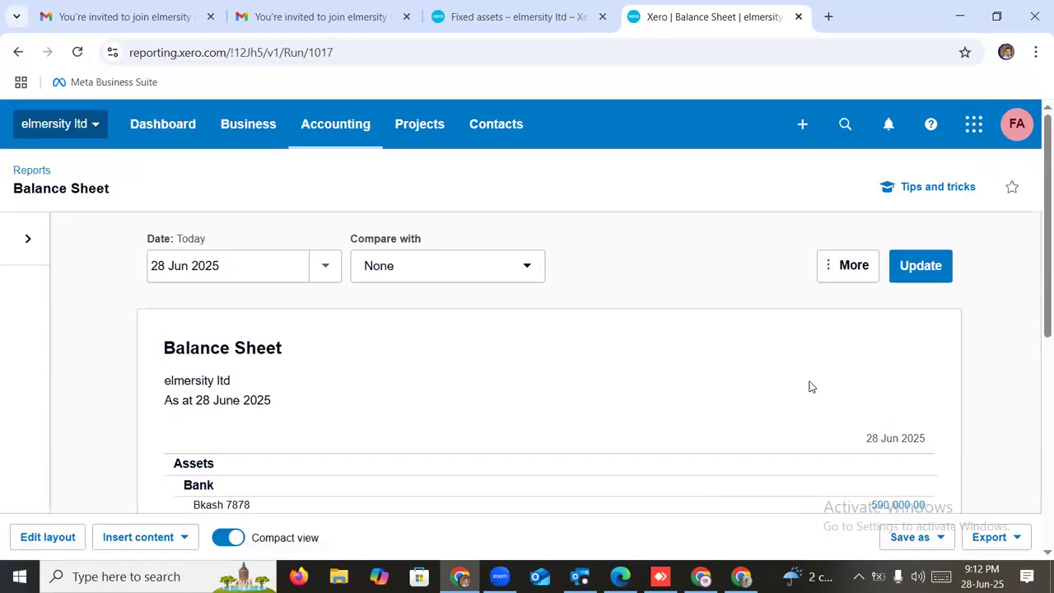
scroll(883, 386, "down", 3)
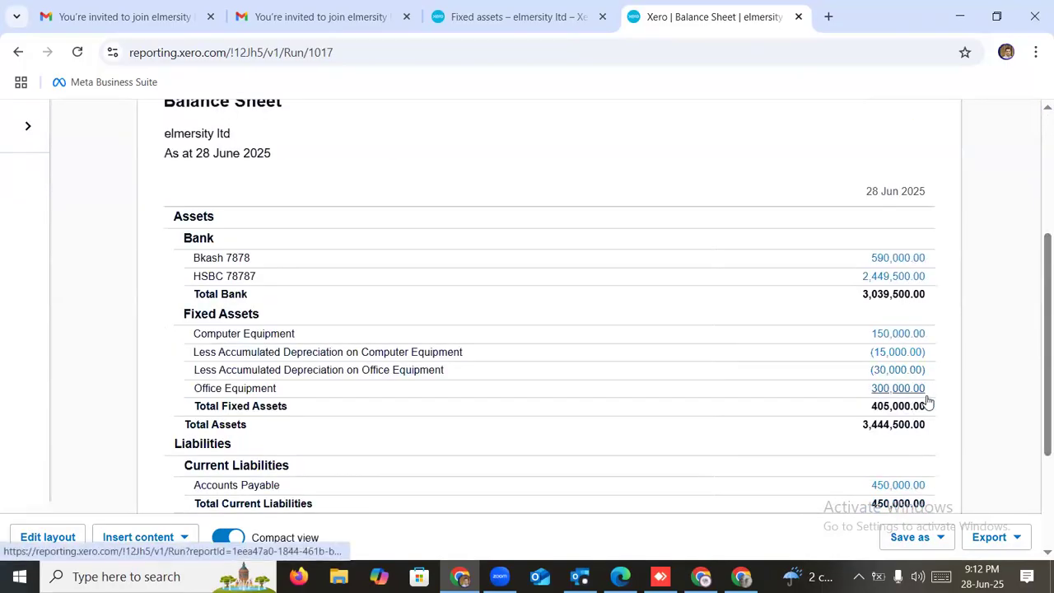
scroll(924, 400, "up", 3)
Return to the registered fixed assets list and check the Printer's purchase price against its book value
left_click(513, 16)
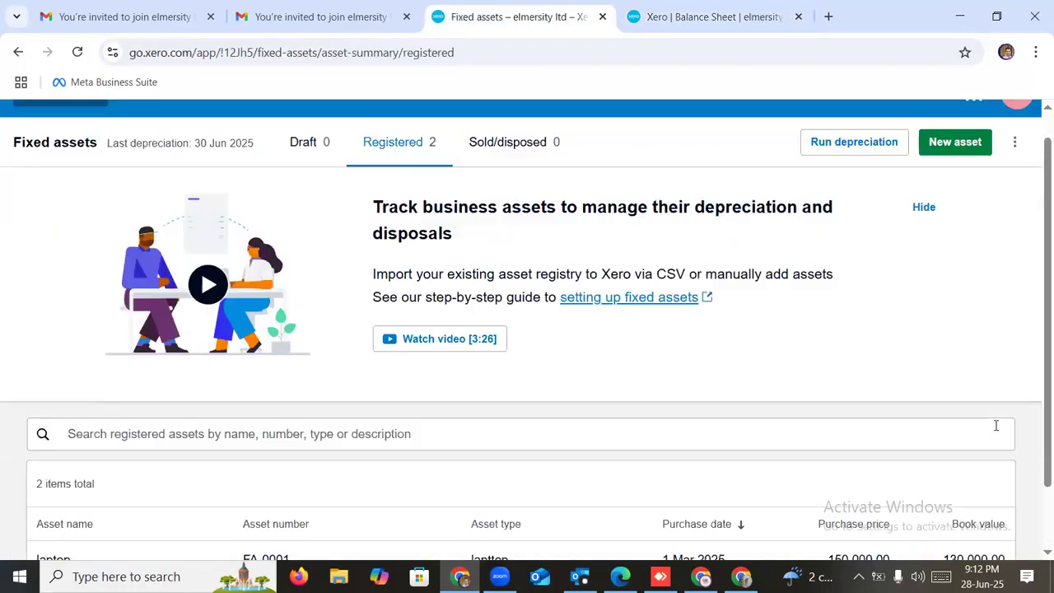
scroll(945, 424, "down", 1)
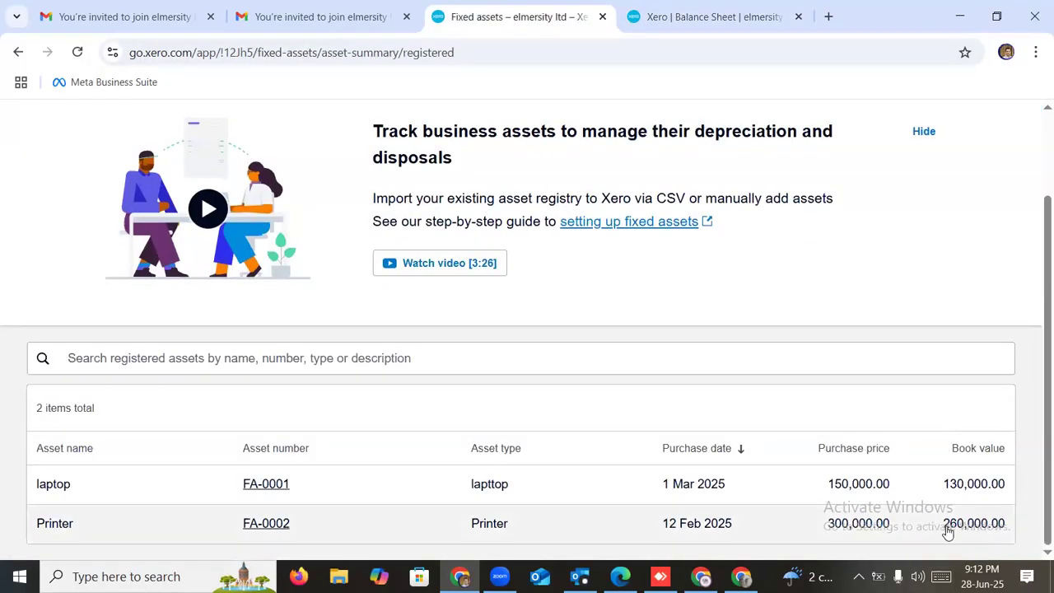
scroll(901, 516, "up", 2)
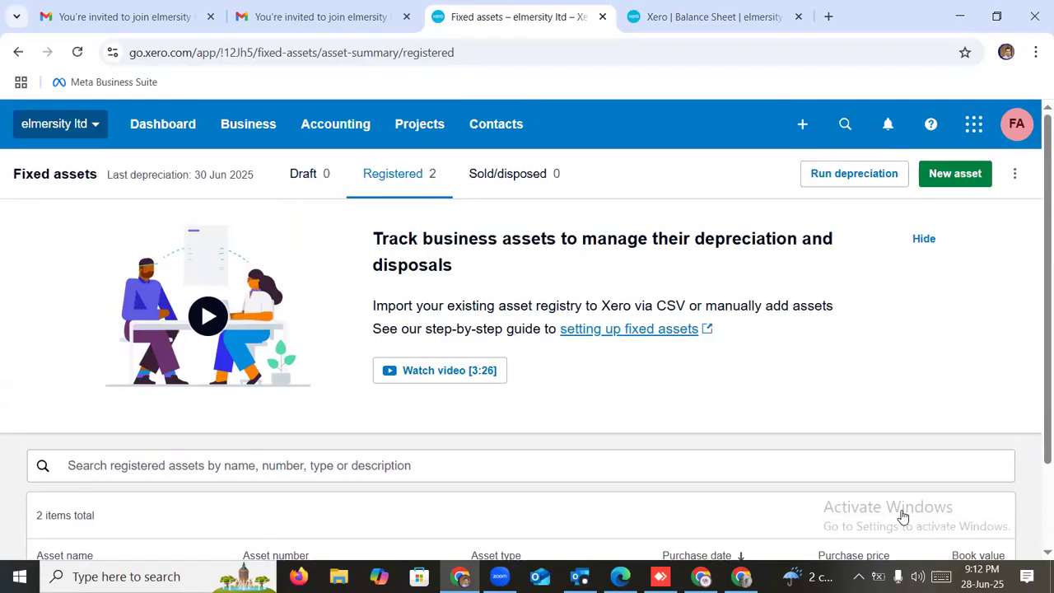
scroll(617, 370, "down", 2)
scroll(546, 407, "up", 2)
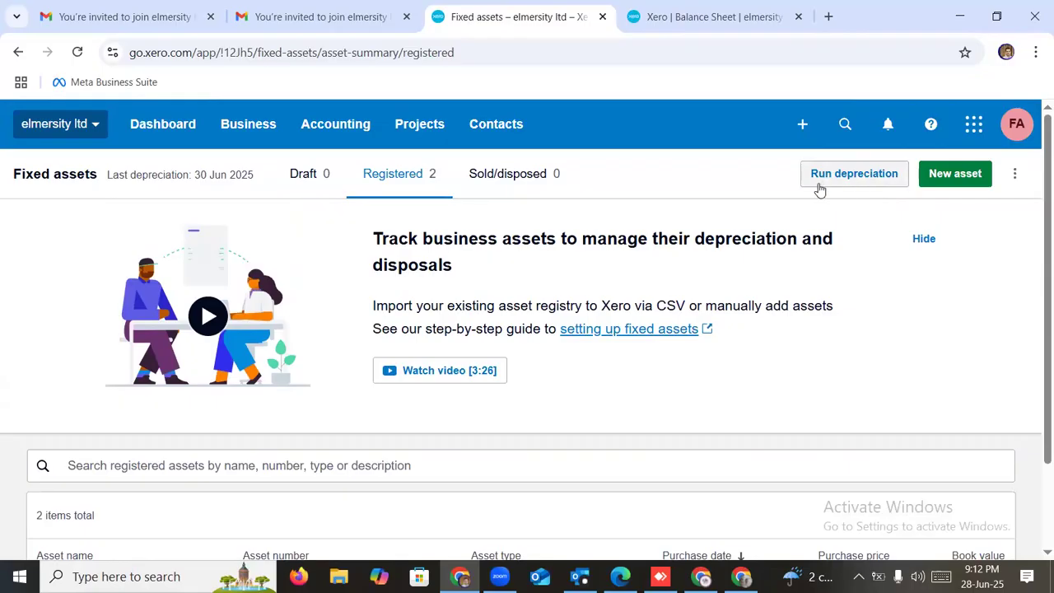
Open the depreciation run for July 2025, examine its period options and each asset type's book amount, and leave without confirming
left_click(844, 177)
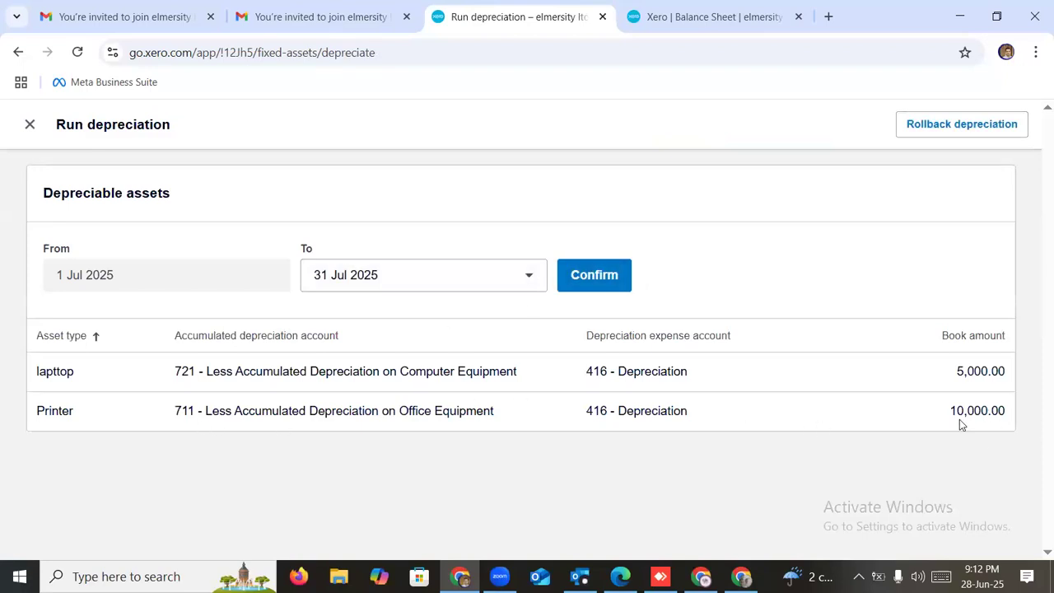
left_click_drag(950, 410, 1000, 410)
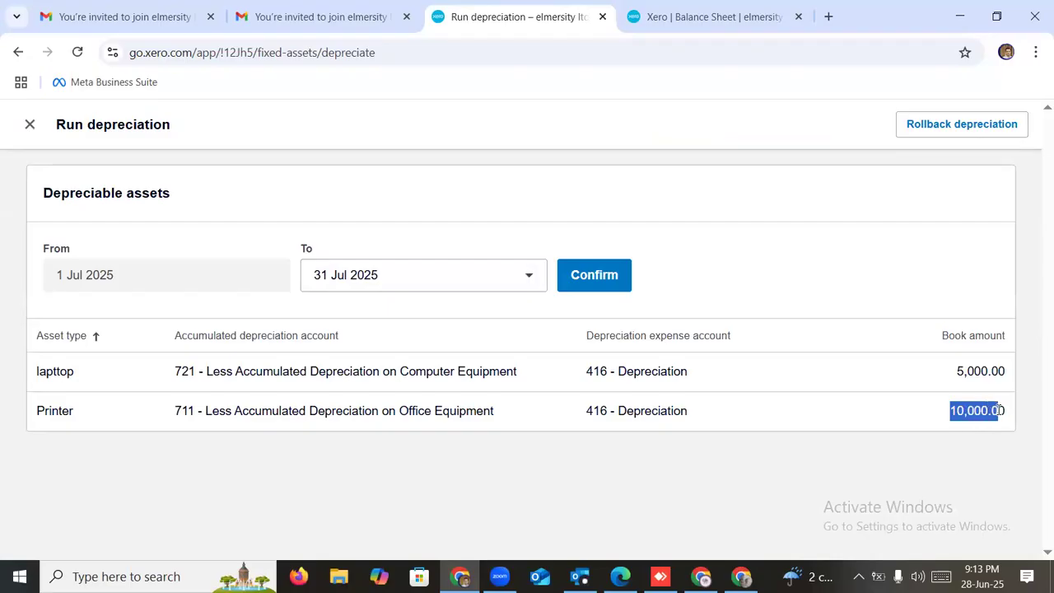
left_click(715, 466)
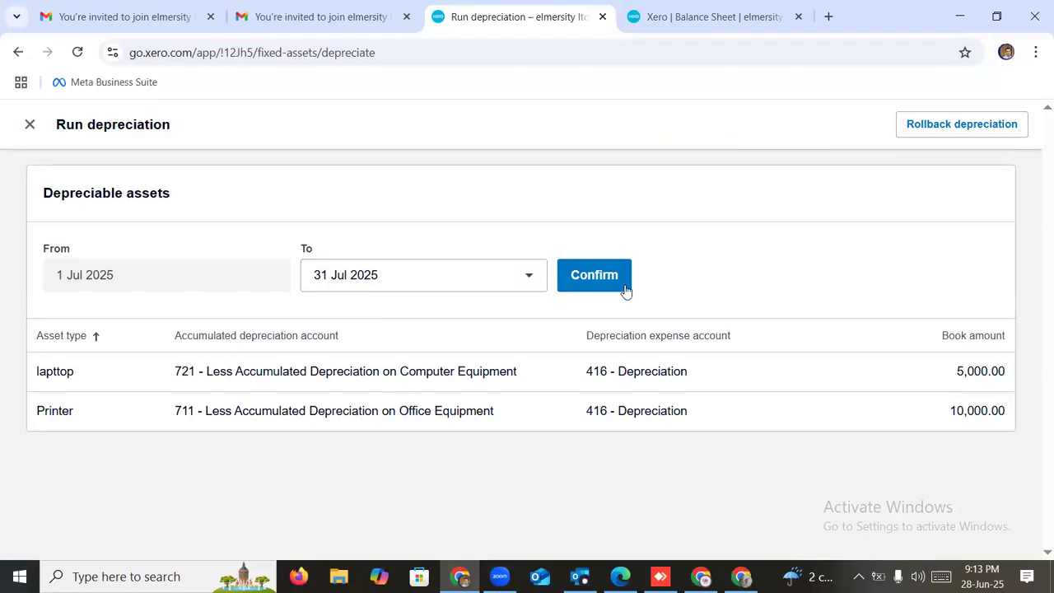
left_click(524, 280)
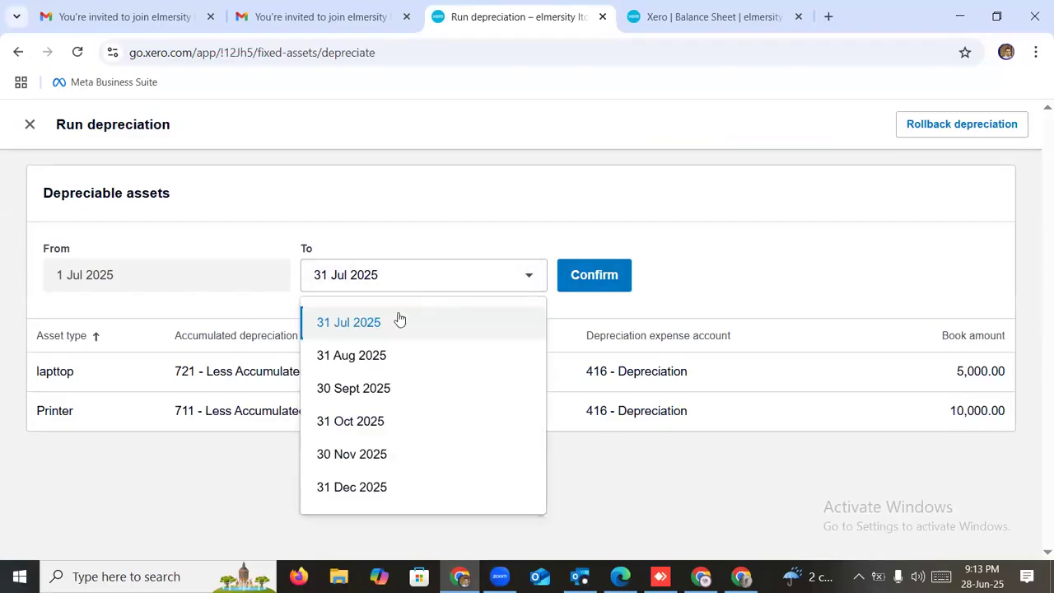
left_click(367, 278)
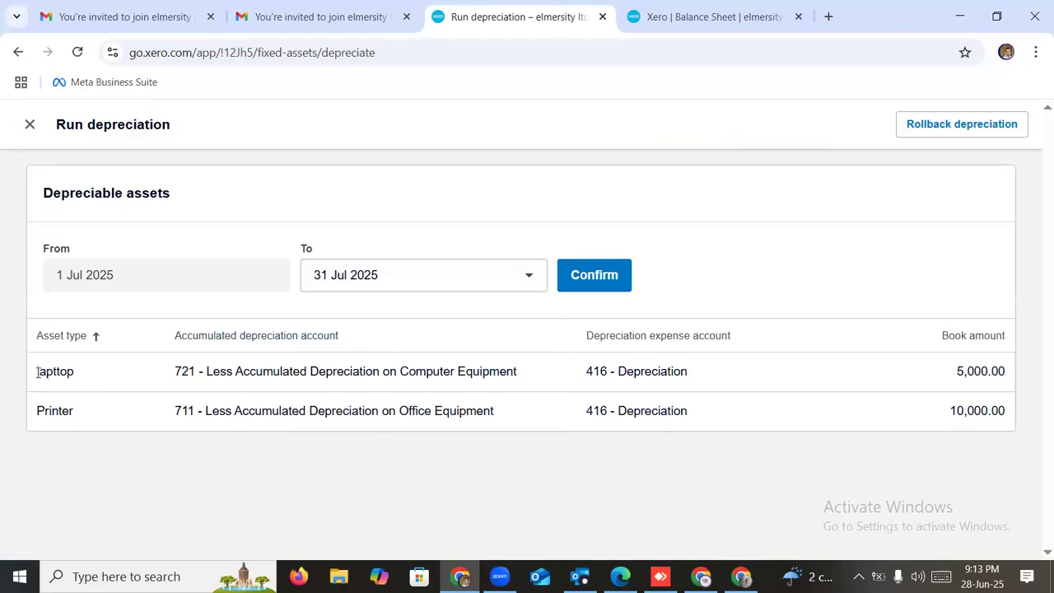
left_click_drag(38, 372, 209, 375)
left_click_drag(1031, 375, 834, 381)
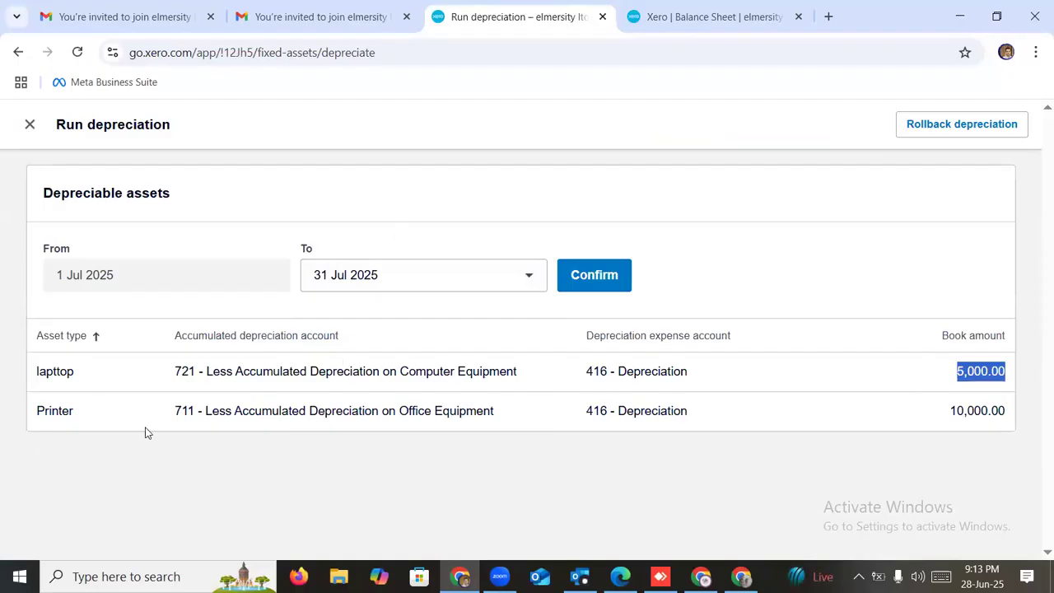
double_click(1005, 409)
left_click(612, 375)
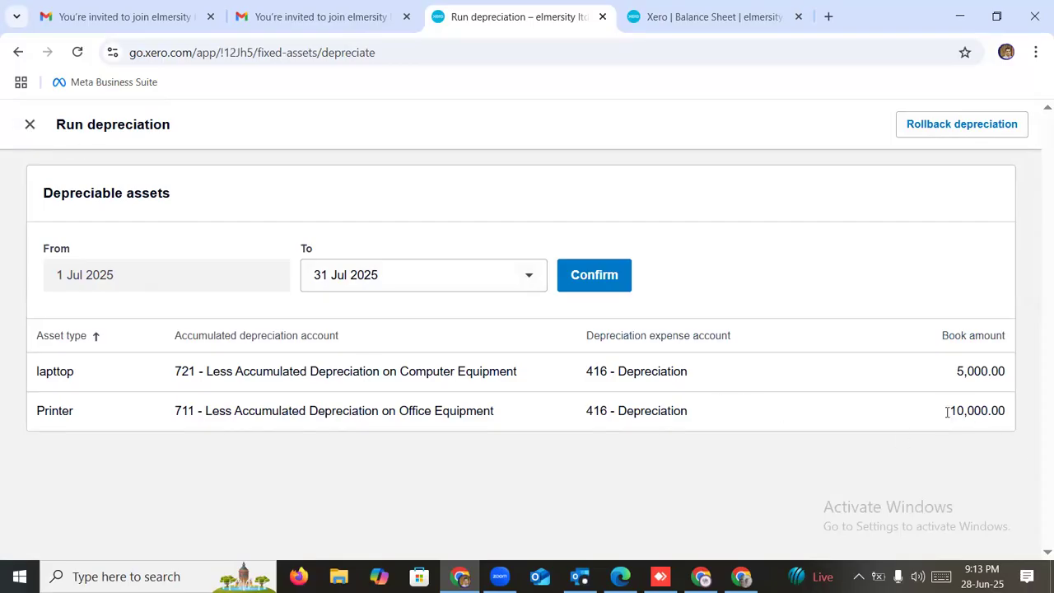
left_click_drag(945, 415, 1016, 415)
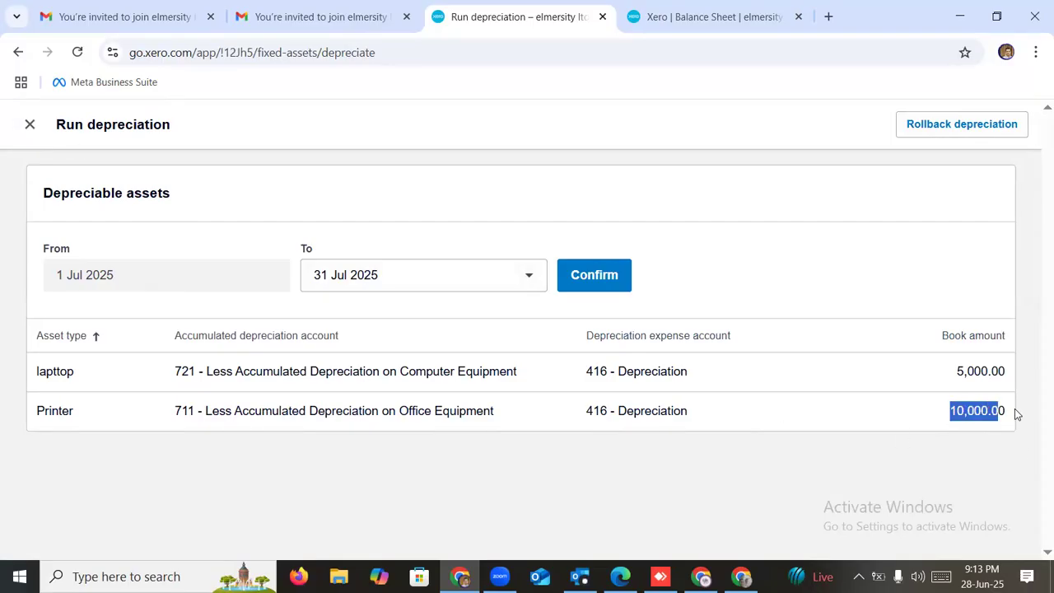
left_click(31, 129)
Check the last depreciation date and compare it with the Printer's book value in the registered assets list
scroll(788, 362, "down", 3)
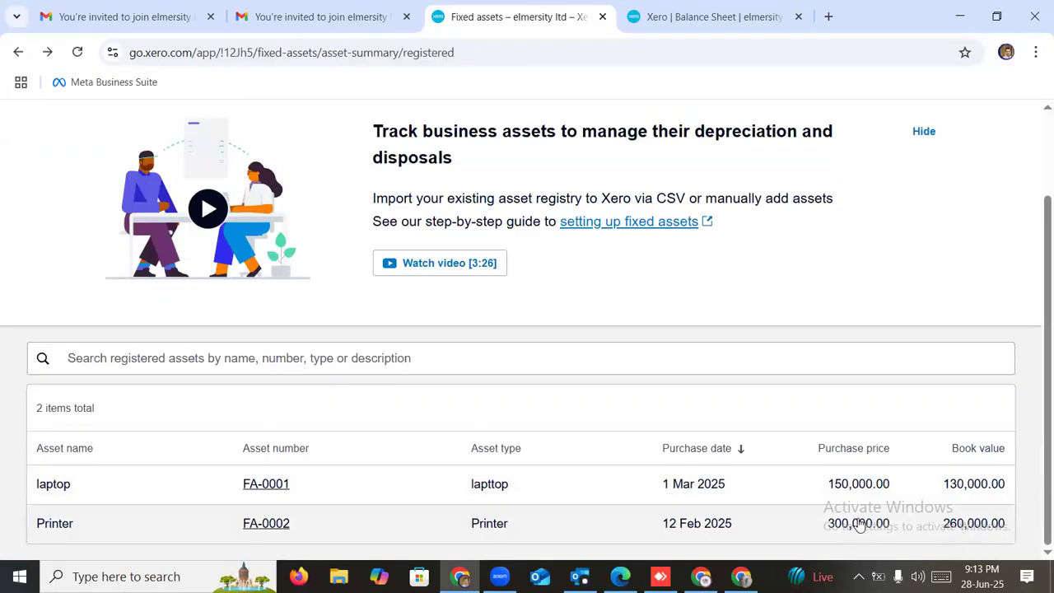
scroll(895, 365, "up", 2)
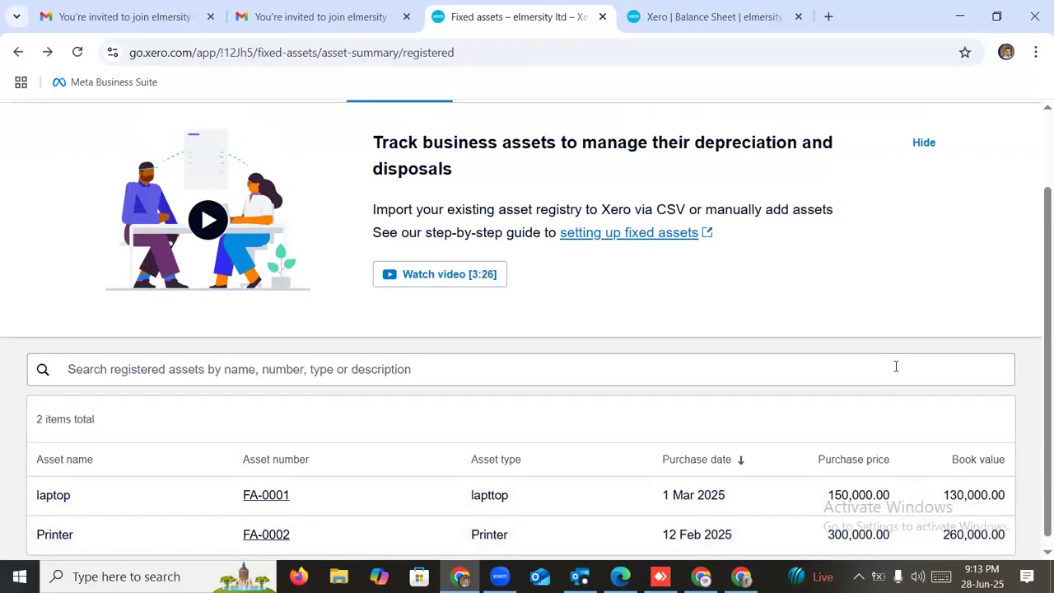
left_click_drag(108, 174, 255, 179)
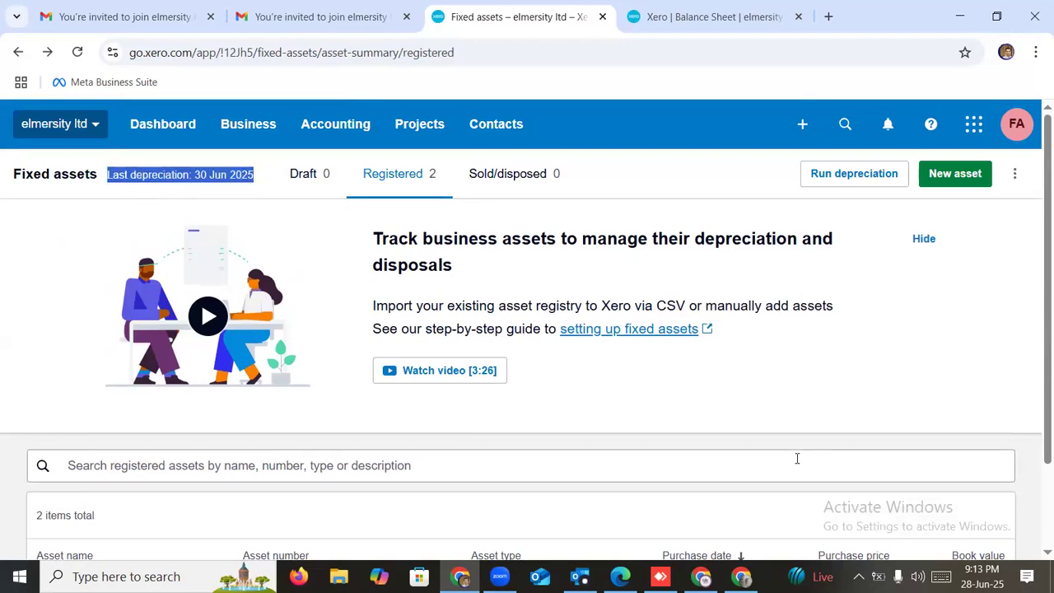
scroll(797, 459, "down", 2)
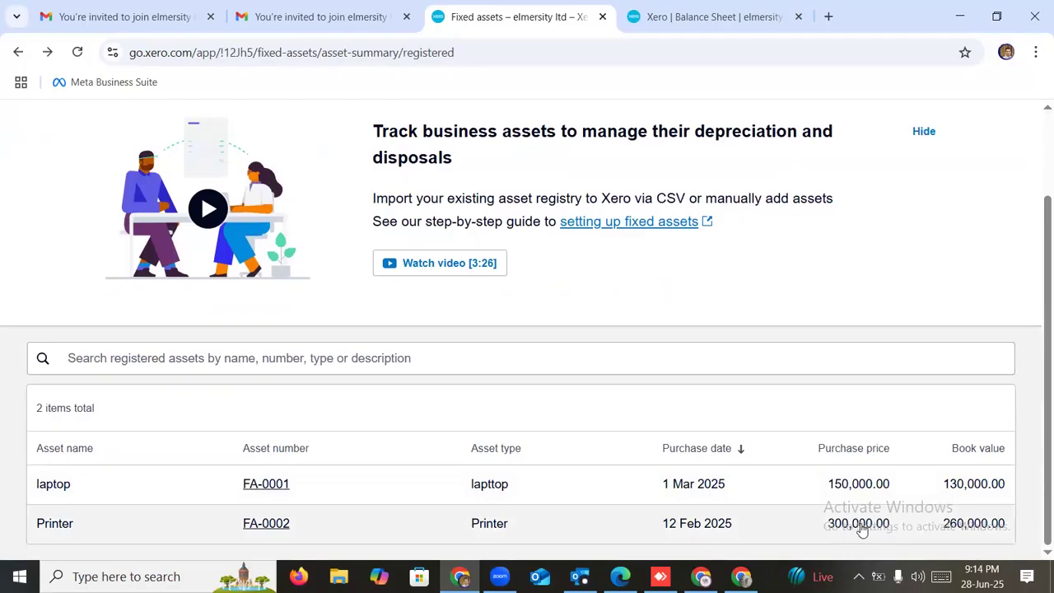
scroll(863, 526, "up", 3)
From the Balance Sheet, open the account transactions behind Less Accumulated Depreciation on Office Equipment
left_click(704, 16)
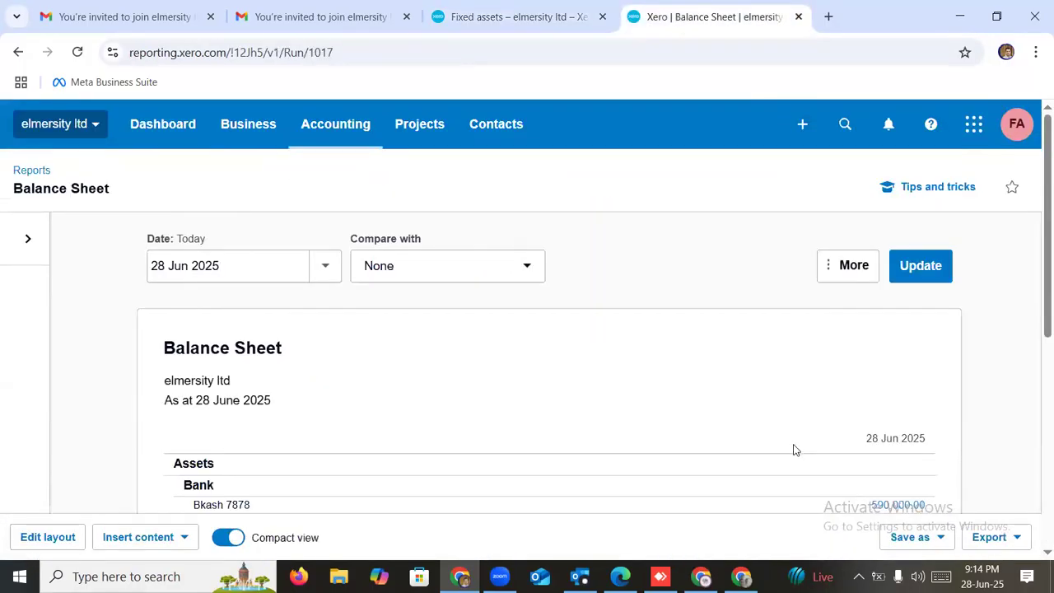
scroll(795, 450, "down", 4)
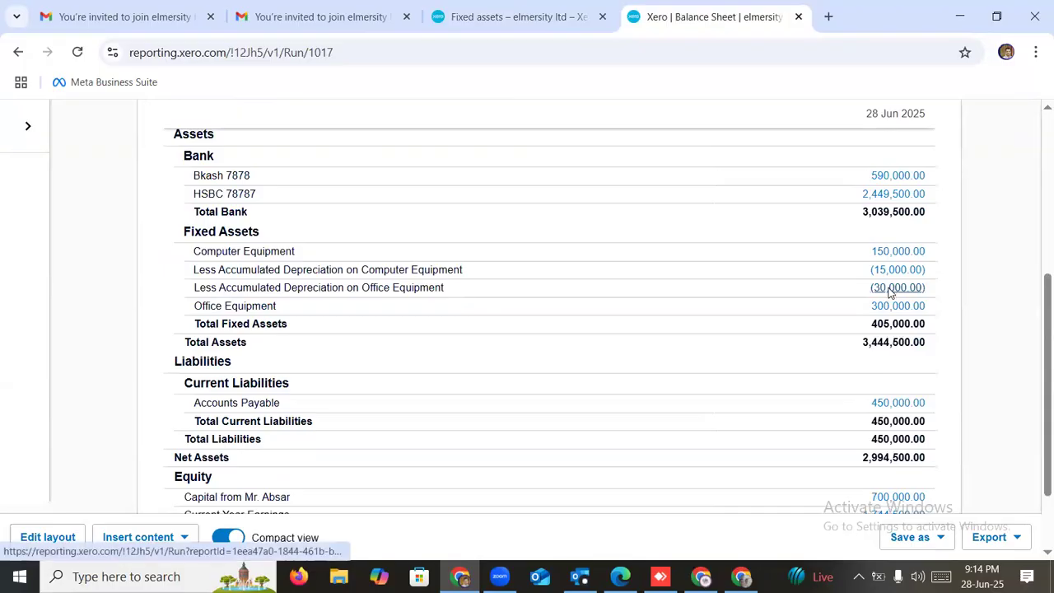
left_click(889, 289)
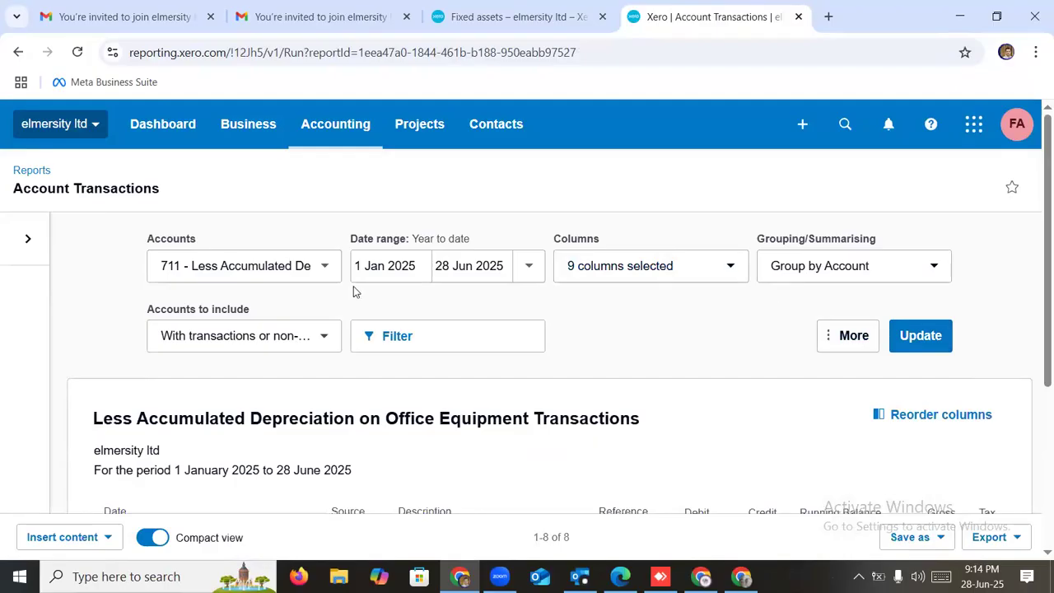
Examine the monthly credits, running balance and closing balance in the Less Accumulated Depreciation on Office Equipment transactions against the report's date range
scroll(998, 313, "down", 3)
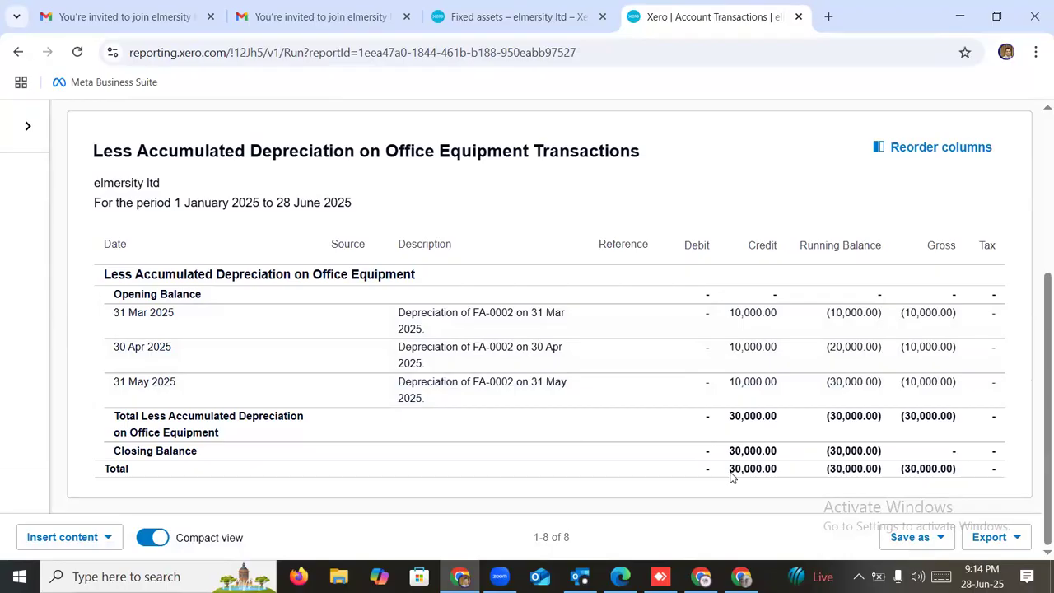
scroll(731, 476, "up", 3)
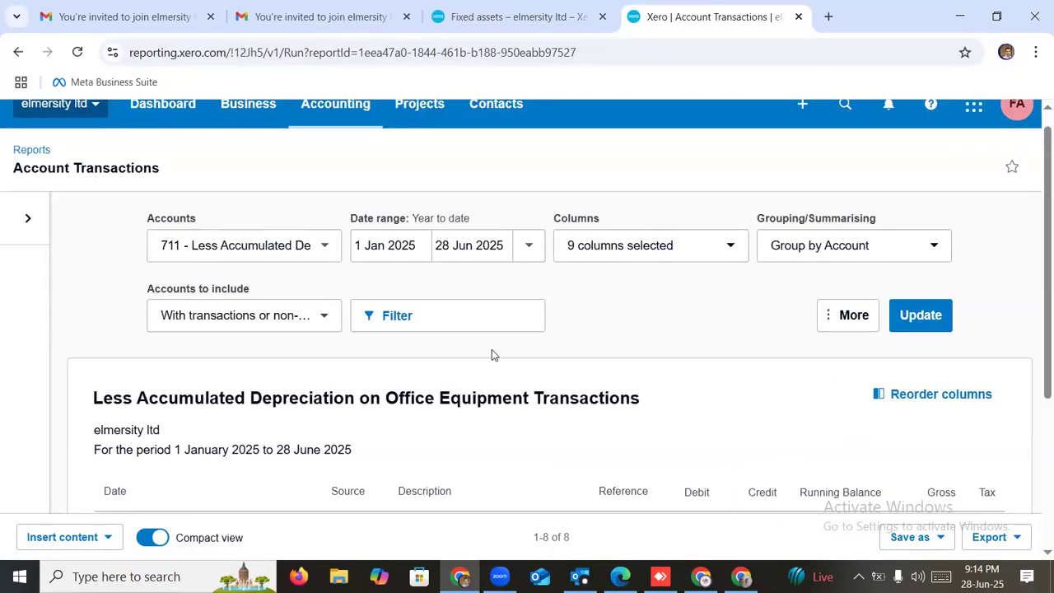
scroll(593, 392, "down", 2)
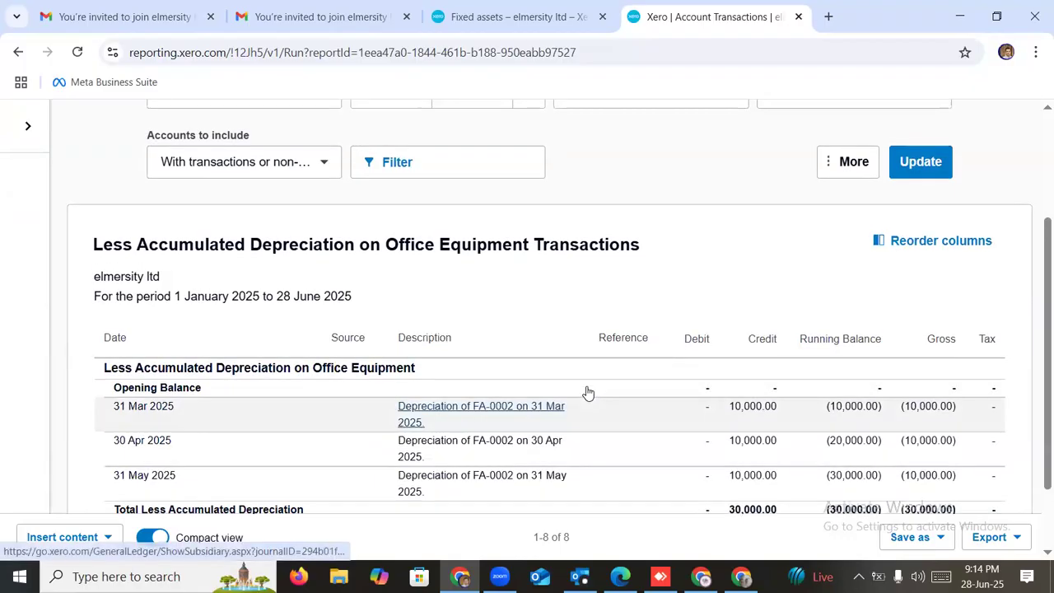
scroll(544, 353, "up", 1)
scroll(543, 353, "down", 2)
scroll(881, 324, "up", 3)
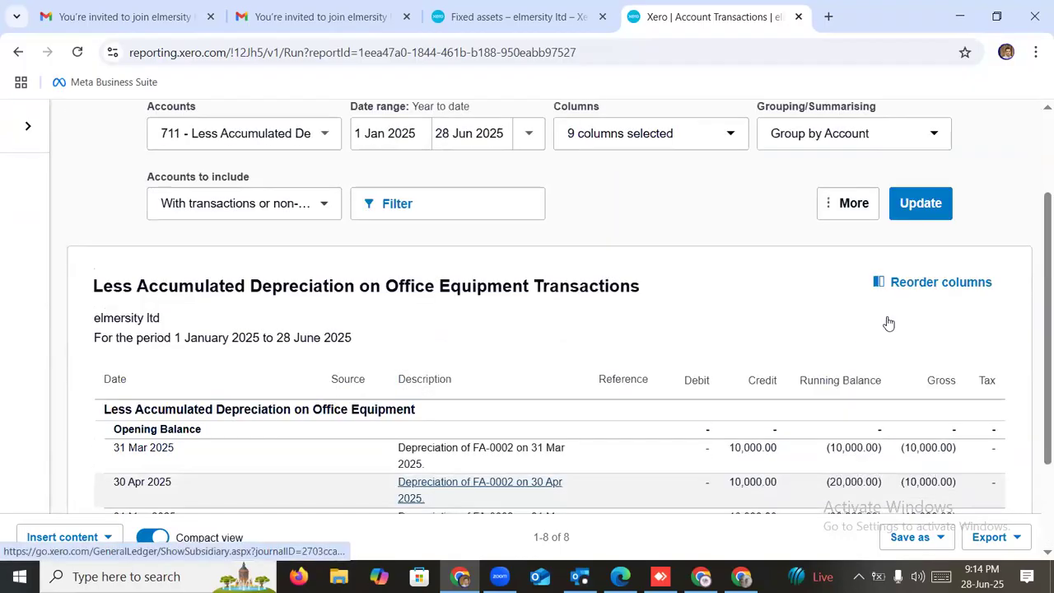
scroll(878, 328, "down", 3)
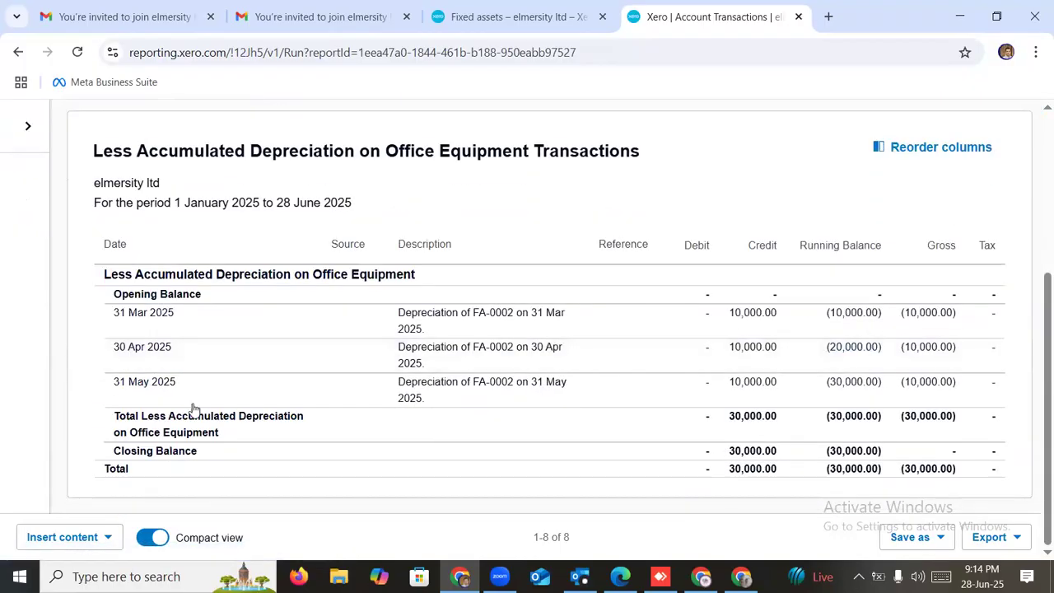
scroll(485, 440, "up", 3)
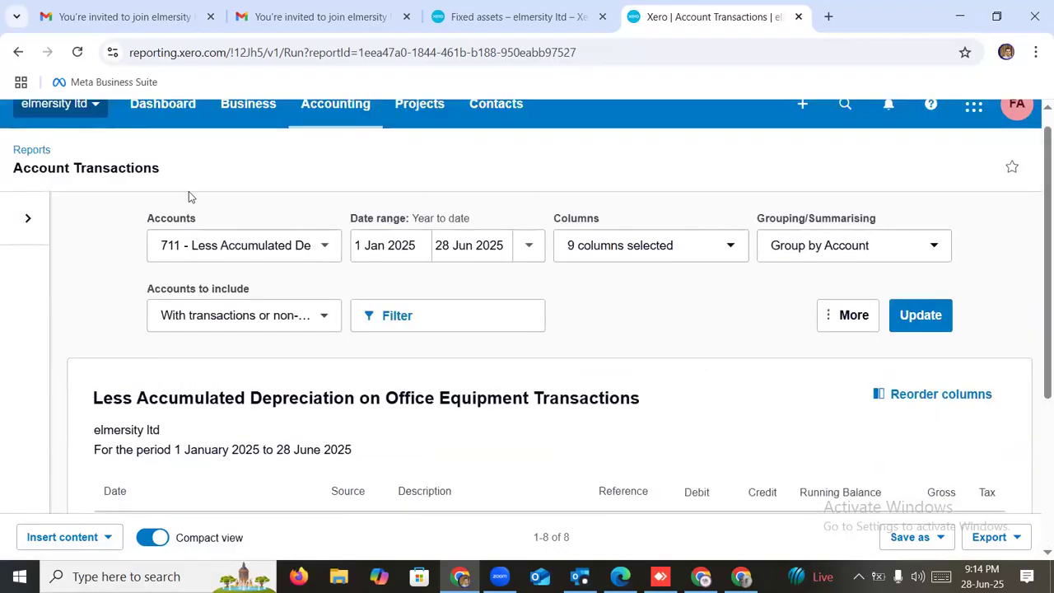
scroll(527, 312, "up", 1)
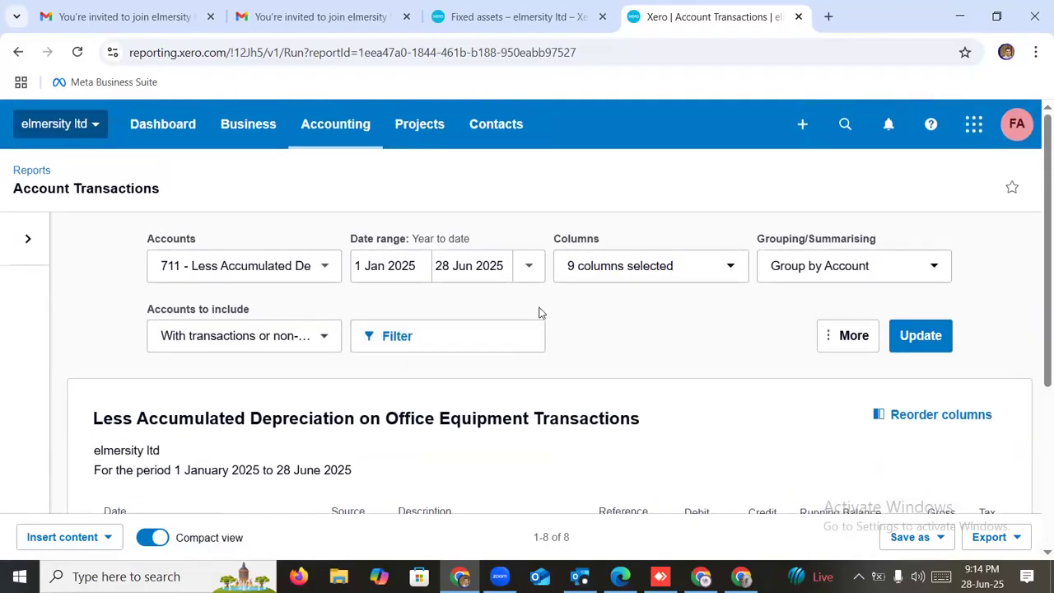
Return to Fixed assets and look over the draft assets page and its additional options
left_click(342, 130)
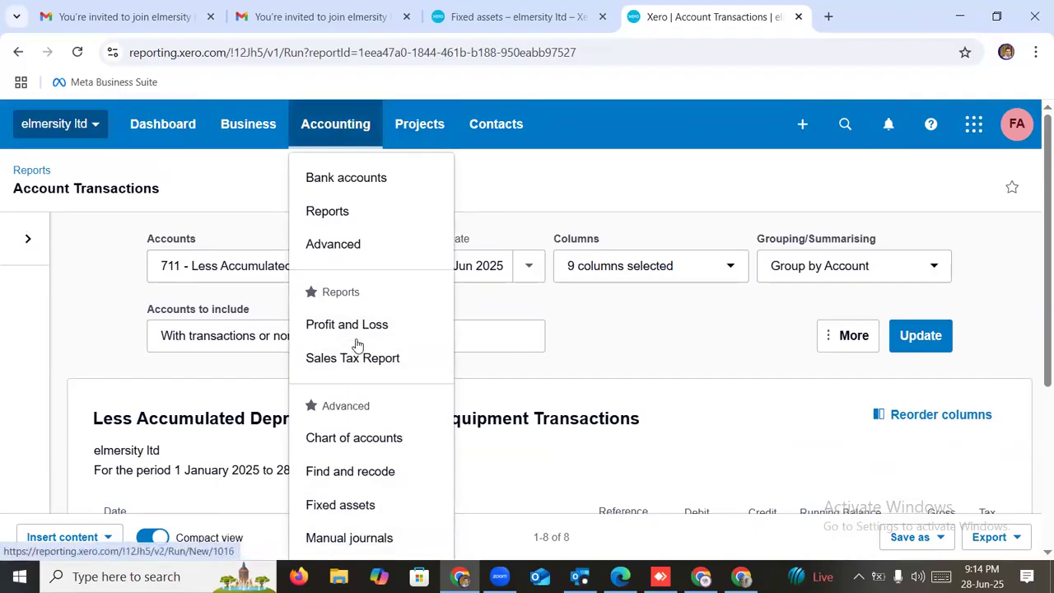
left_click(348, 505)
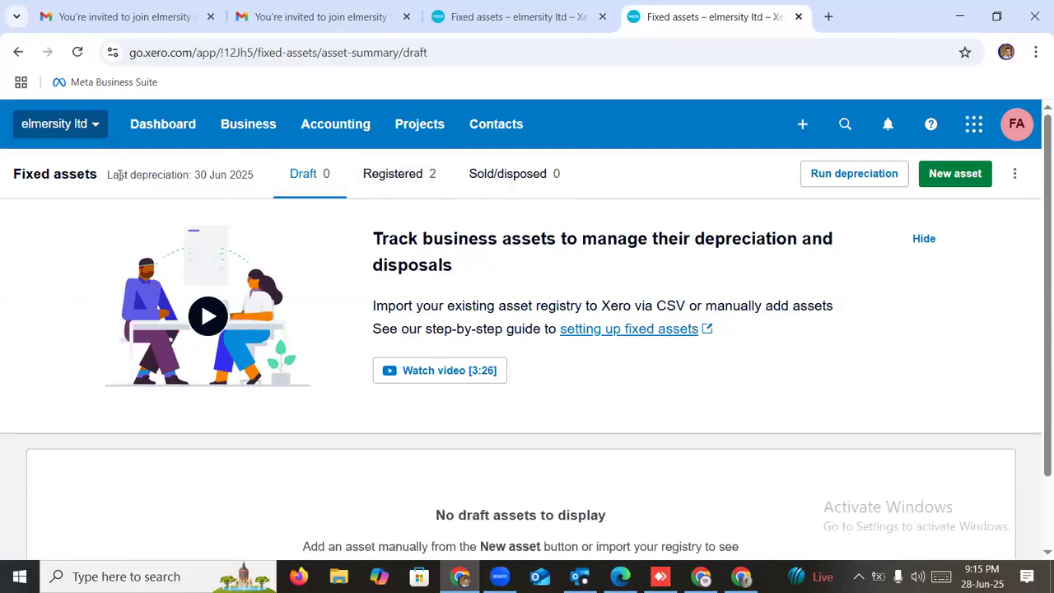
left_click(1014, 174)
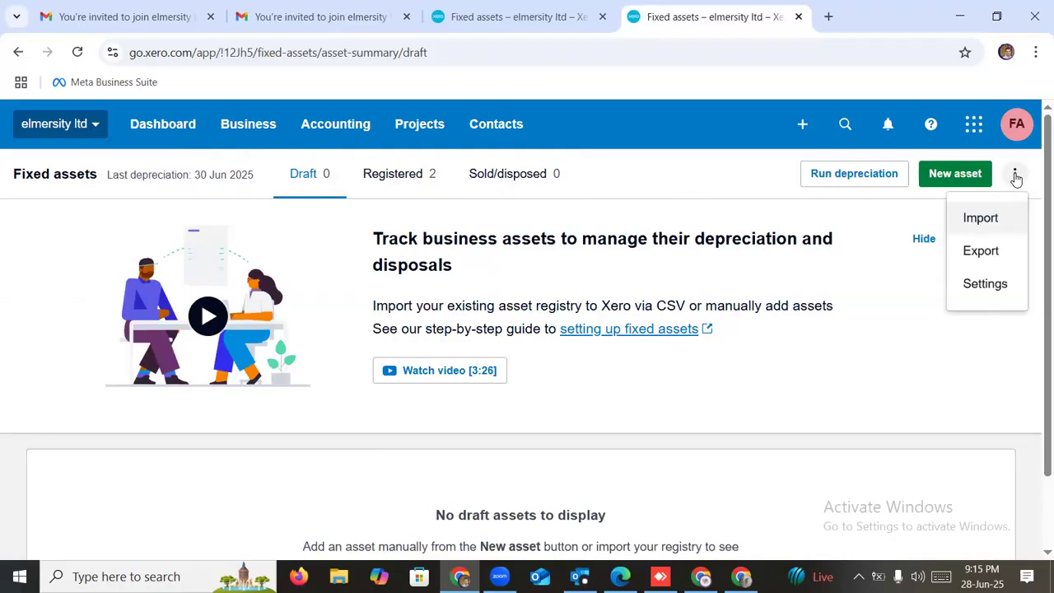
scroll(850, 280, "down", 1)
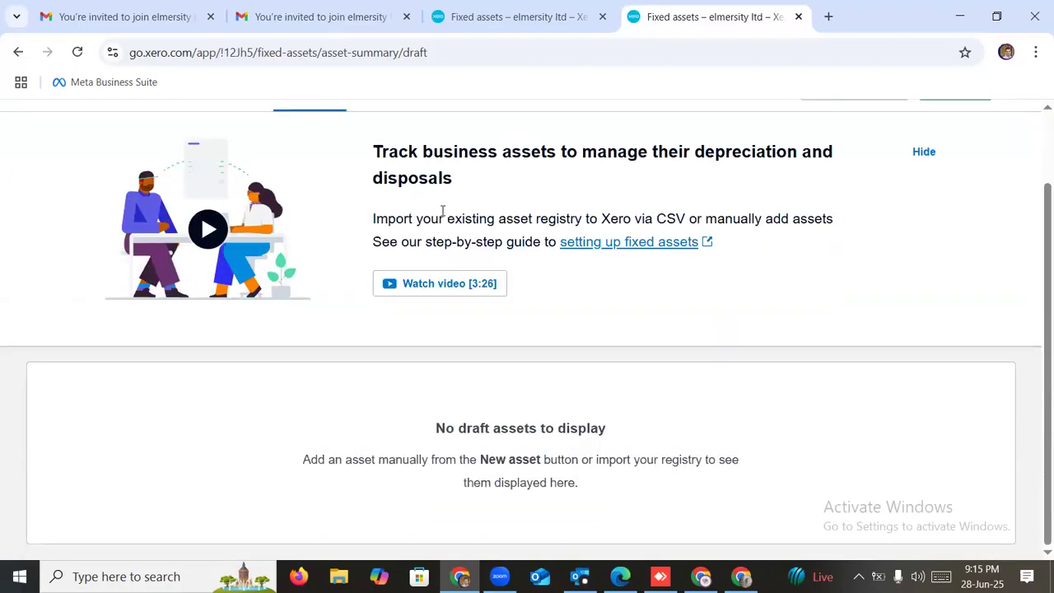
scroll(436, 174, "up", 1)
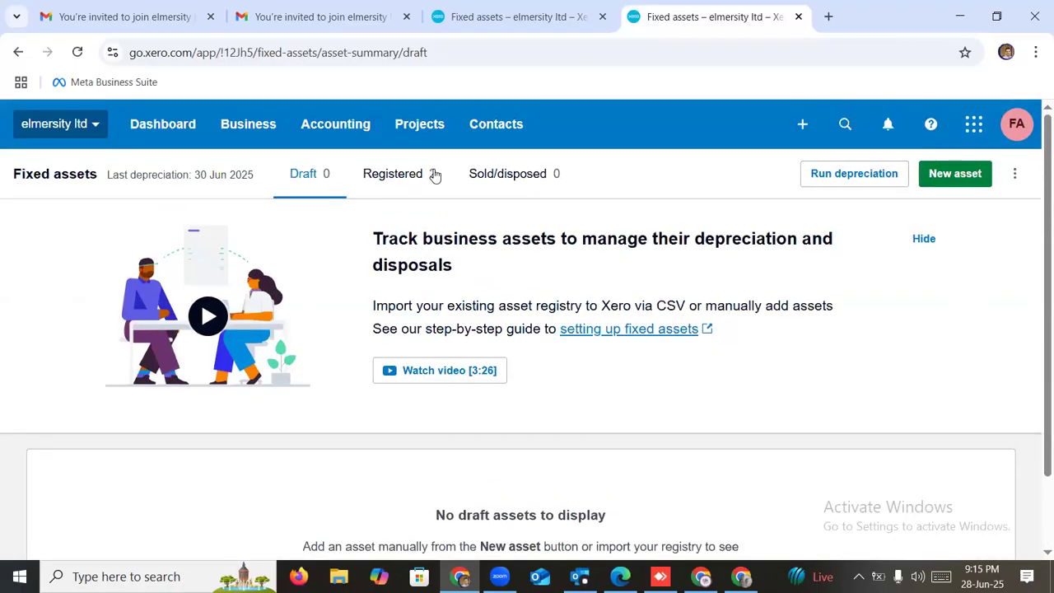
Show the registered assets and check their book values against the last depreciation date
left_click(385, 174)
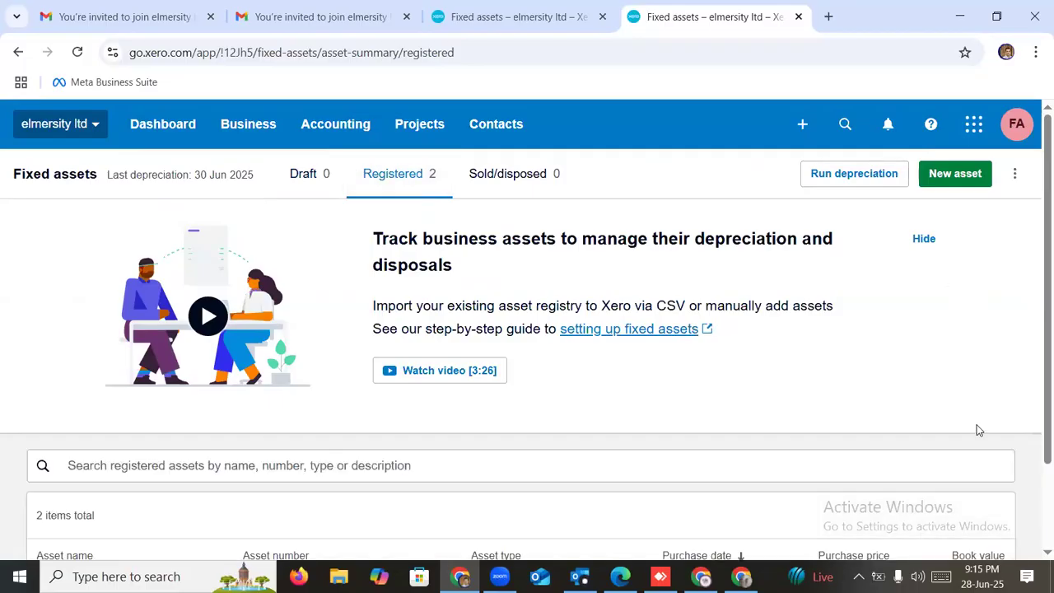
scroll(978, 430, "down", 1)
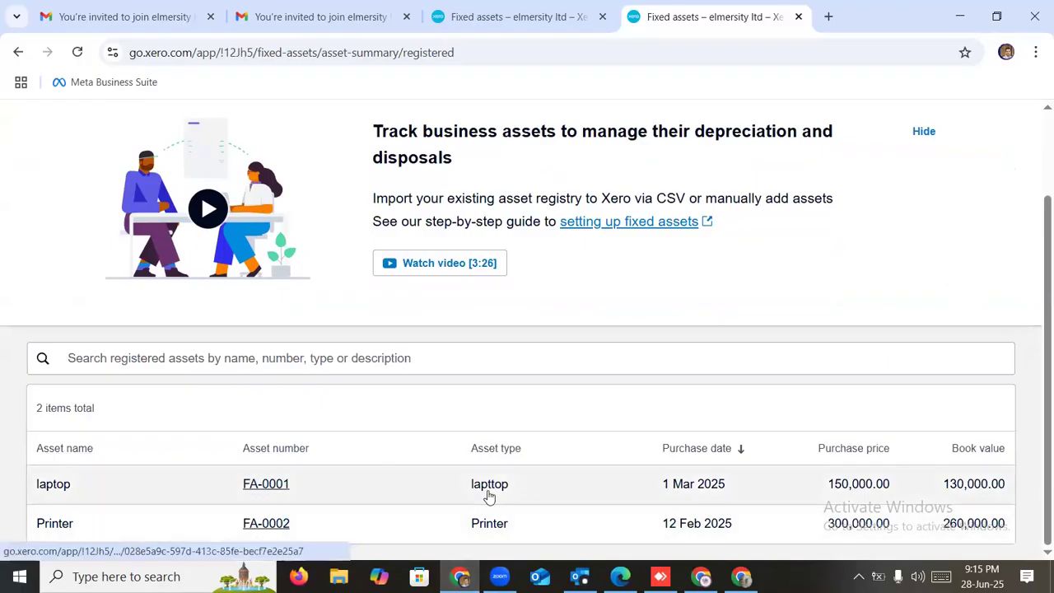
scroll(224, 207, "up", 1)
left_click_drag(257, 180, 117, 192)
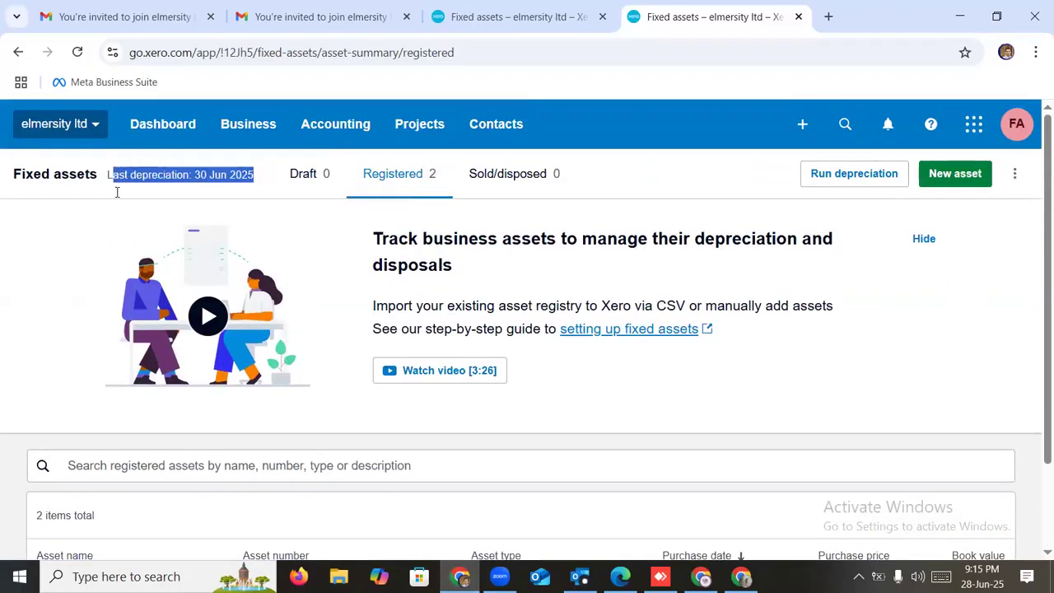
left_click(719, 183)
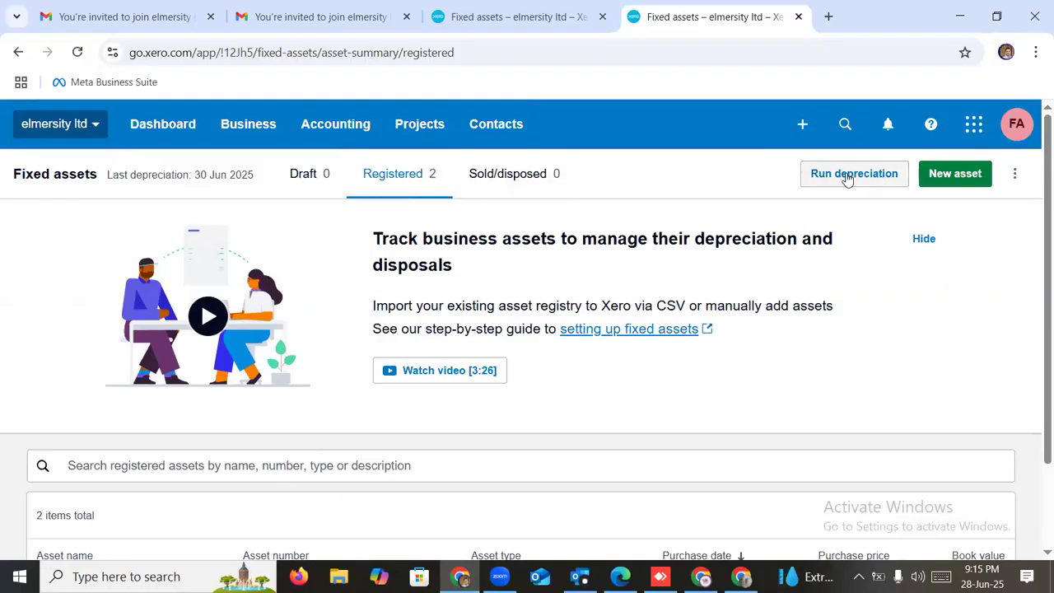
Open the Printer asset FA-0002 and check its depreciated-to date and year-to-date depreciation in the Value section
scroll(360, 403, "down", 1)
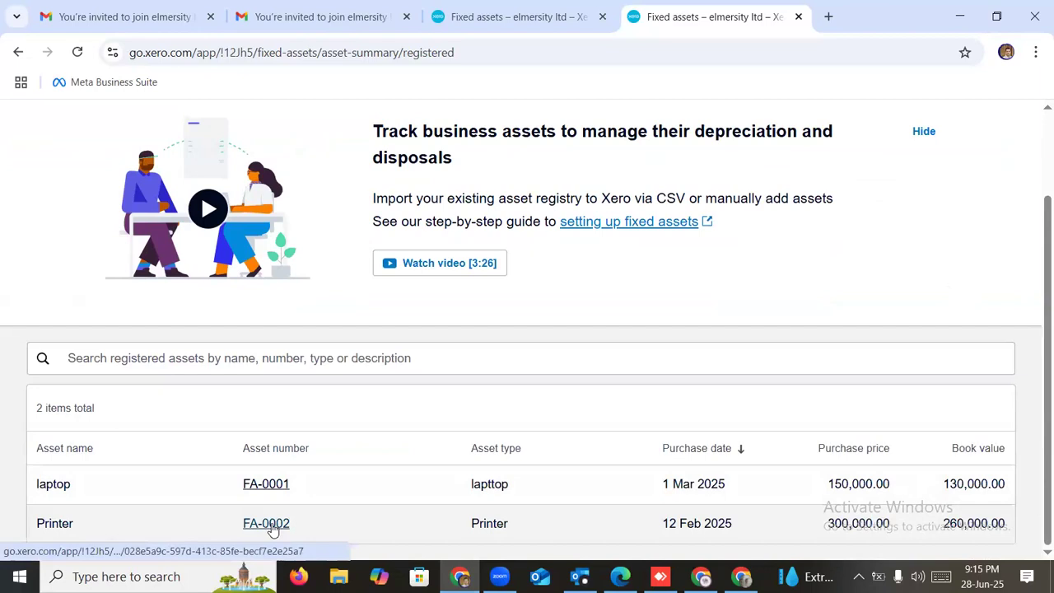
left_click(266, 524)
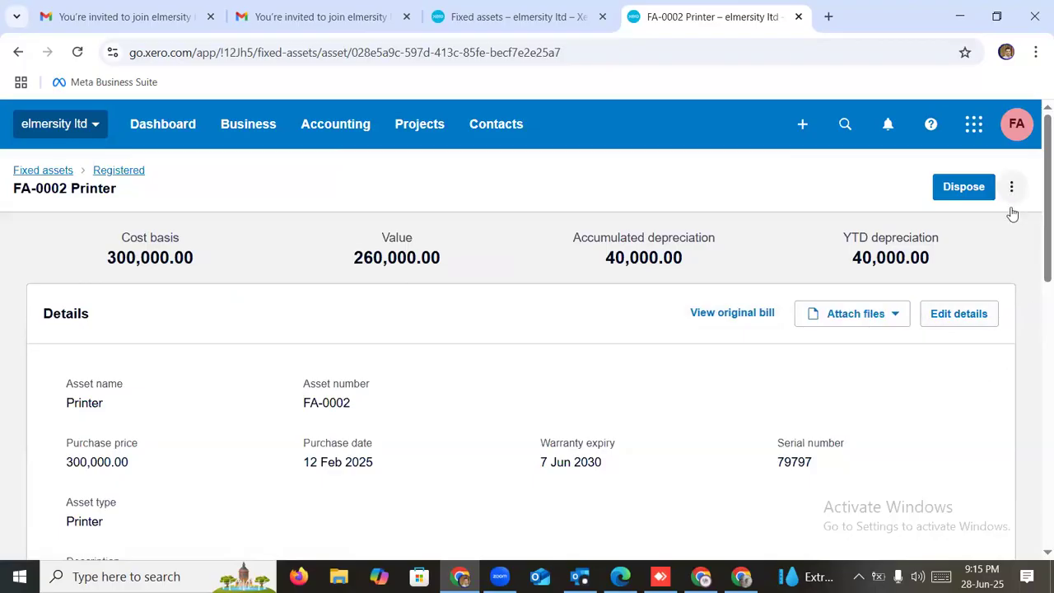
scroll(1015, 293, "down", 4)
scroll(1016, 295, "down", 5)
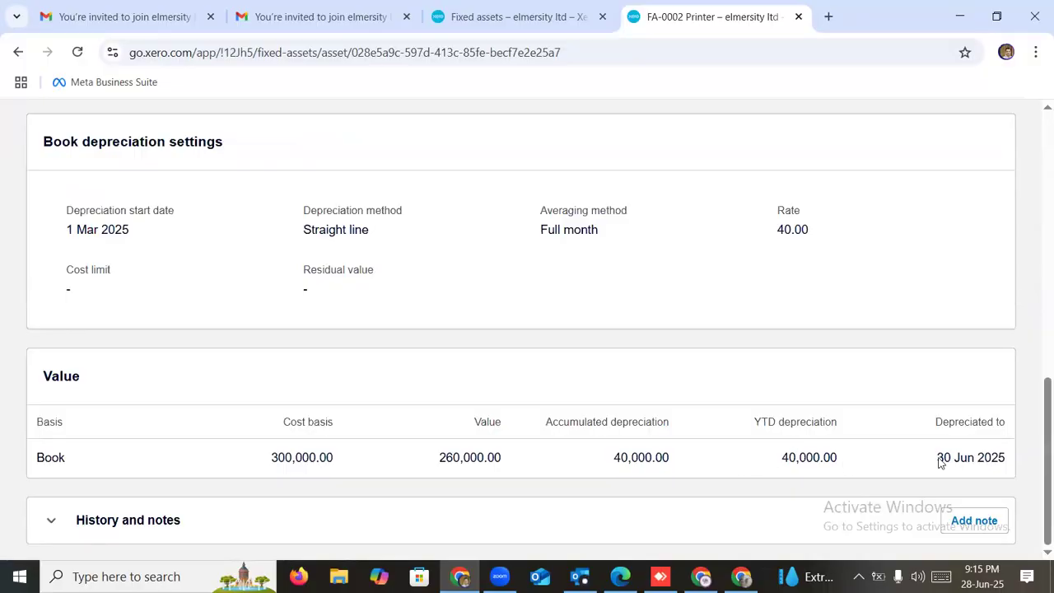
left_click_drag(940, 457, 1027, 457)
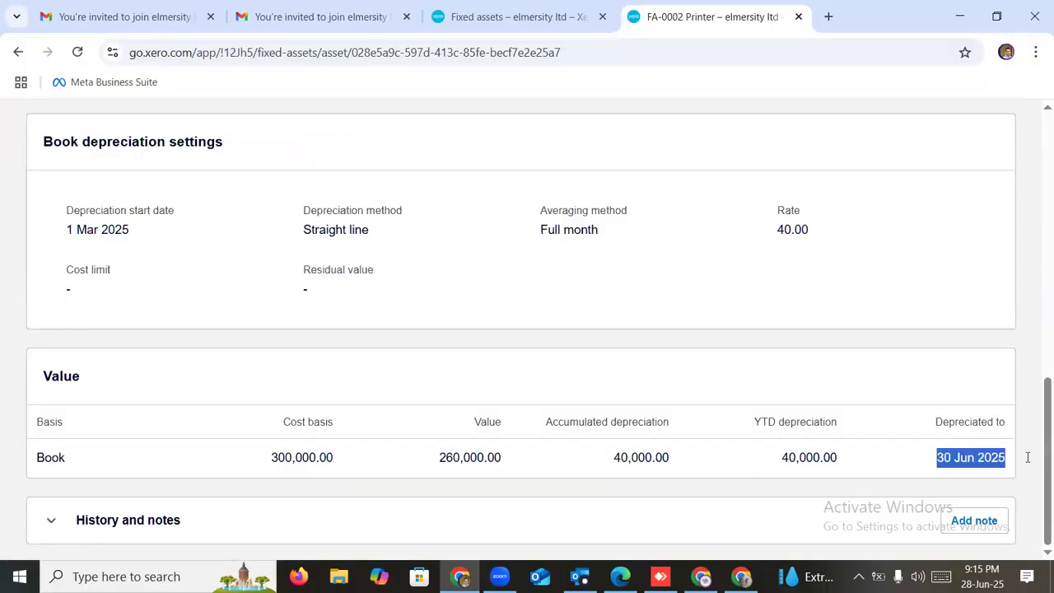
left_click(960, 458)
left_click_drag(936, 458, 1002, 457)
left_click_drag(837, 457, 781, 457)
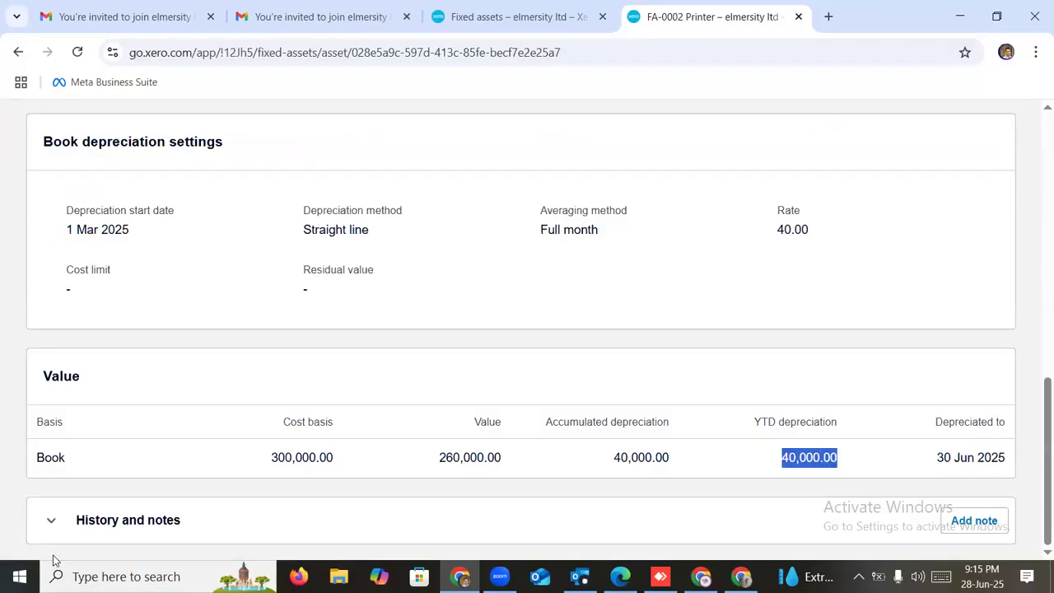
Expand the Printer's history and notes and review the monthly depreciation entries and earlier edits
left_click(72, 519)
scroll(301, 412, "down", 3)
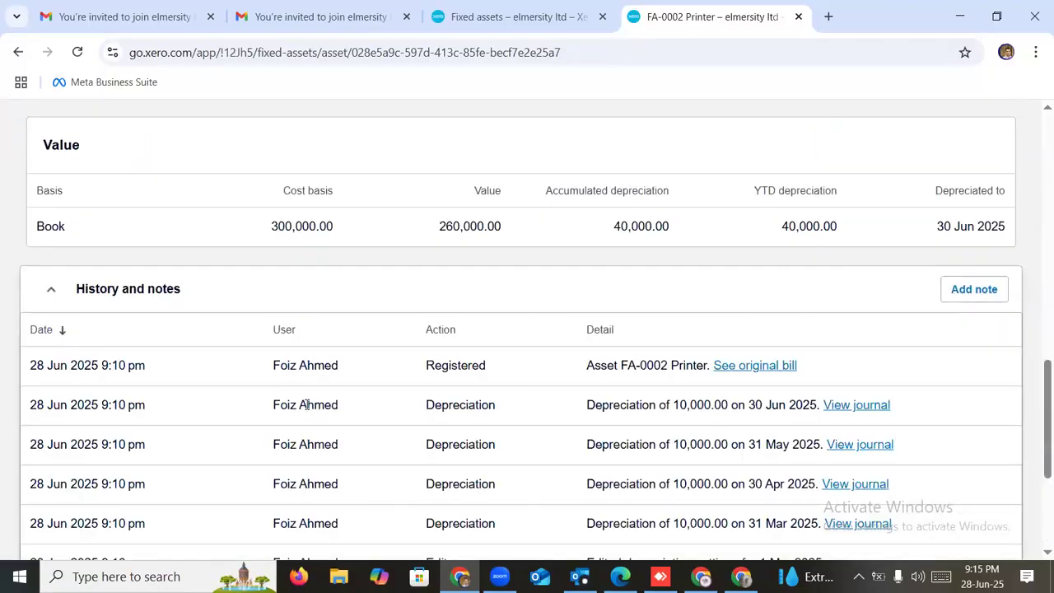
scroll(307, 404, "down", 1)
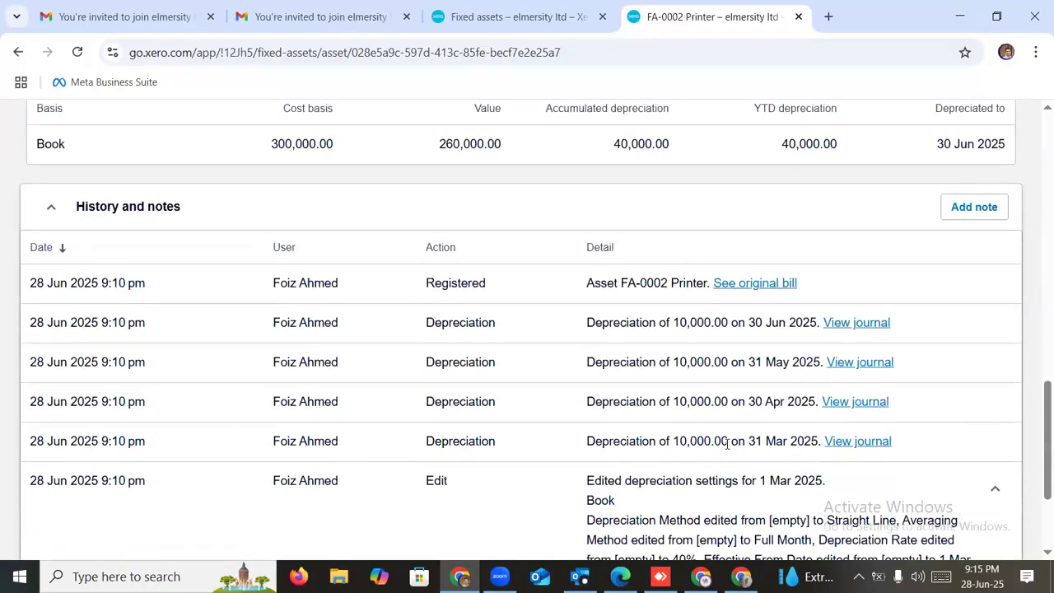
scroll(747, 439, "down", 1)
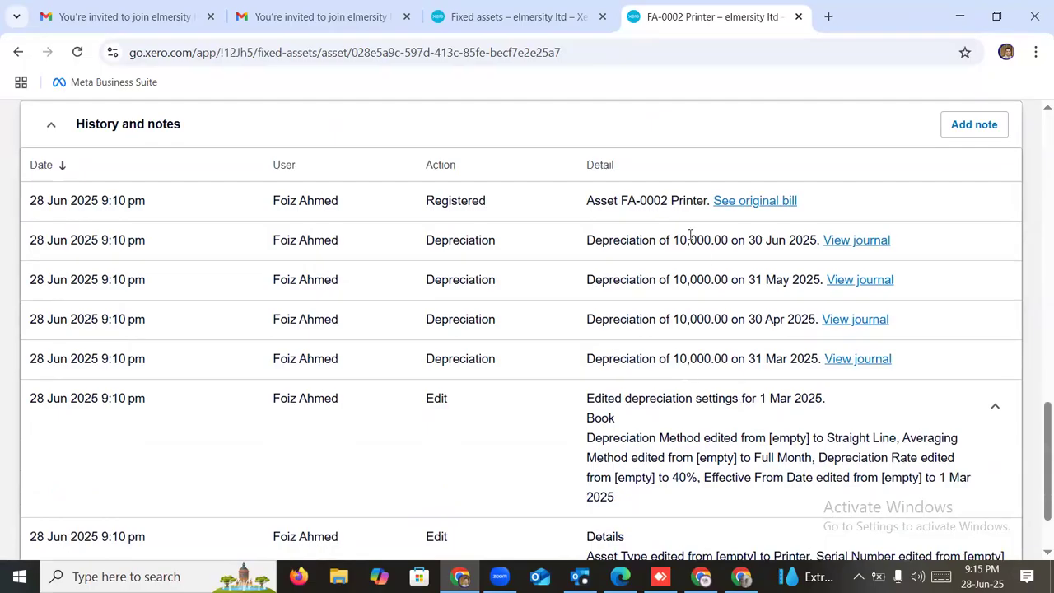
scroll(688, 419, "down", 1)
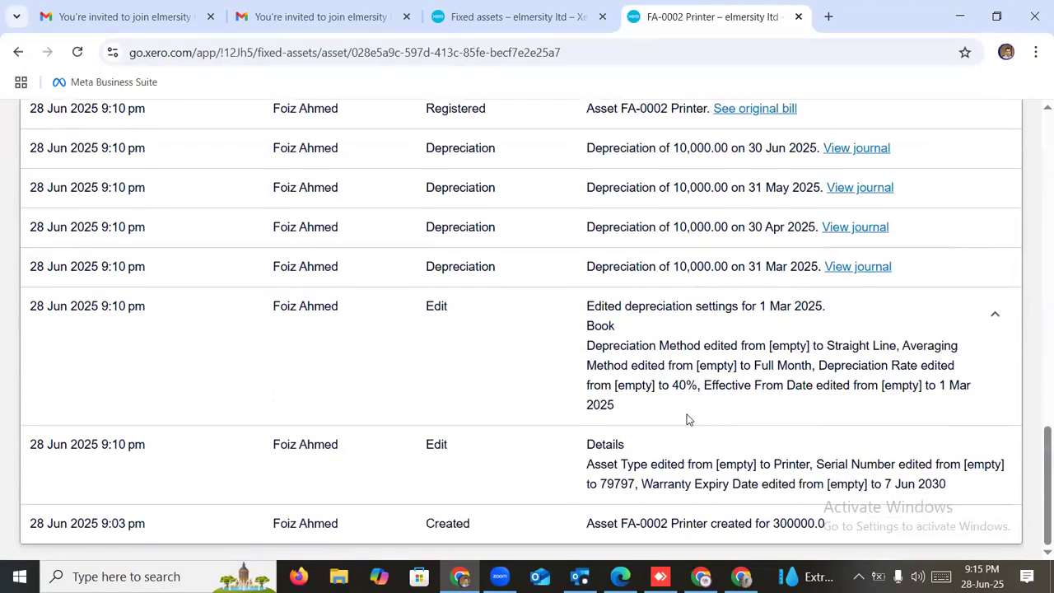
left_click(510, 16)
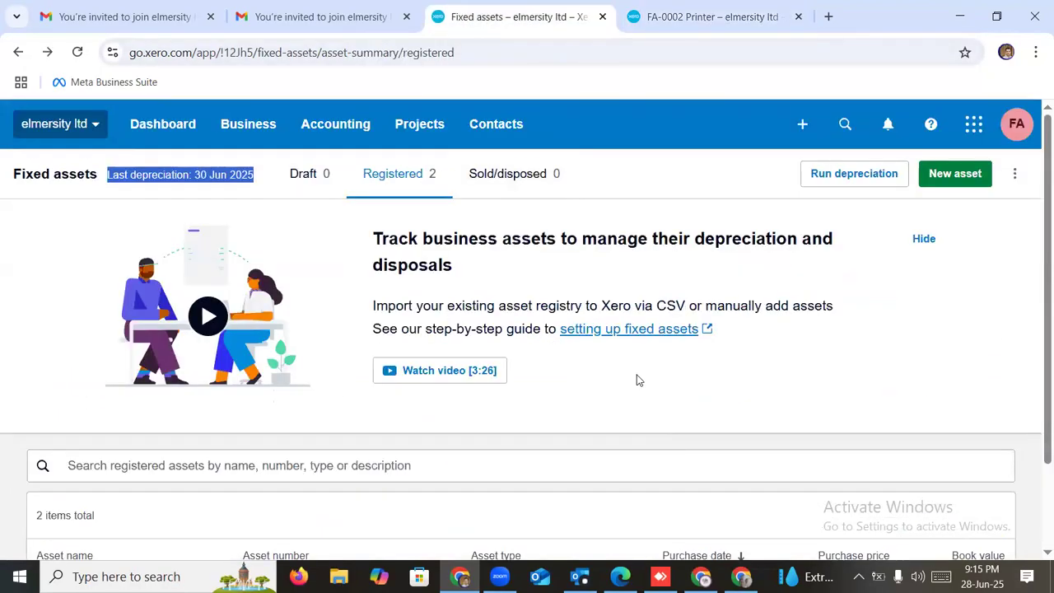
left_click(704, 17)
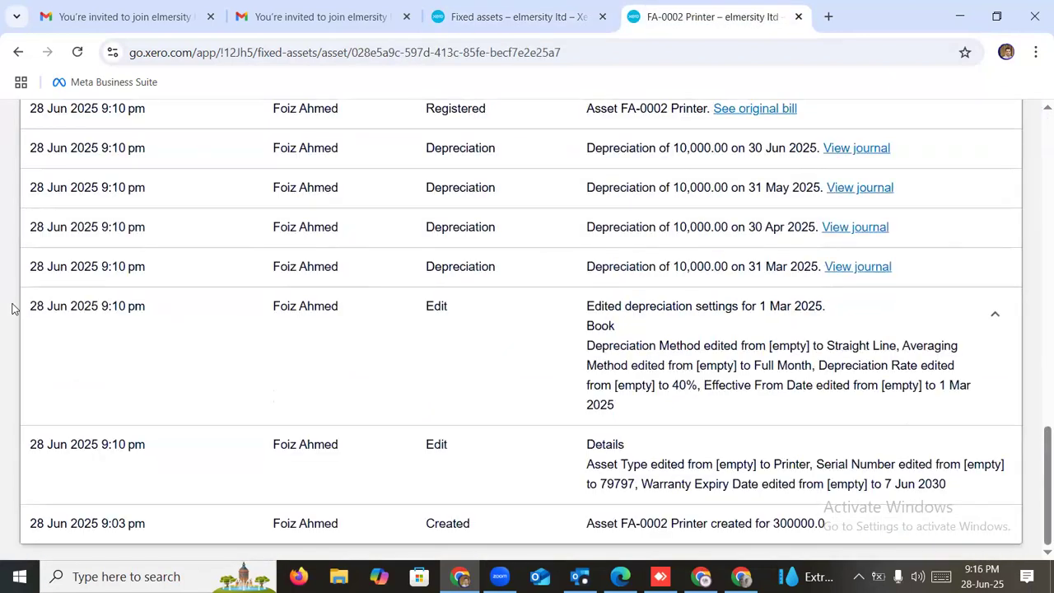
Open the accounting reports in a new browser tab and bring up the Balance Sheet
scroll(380, 386, "up", 4)
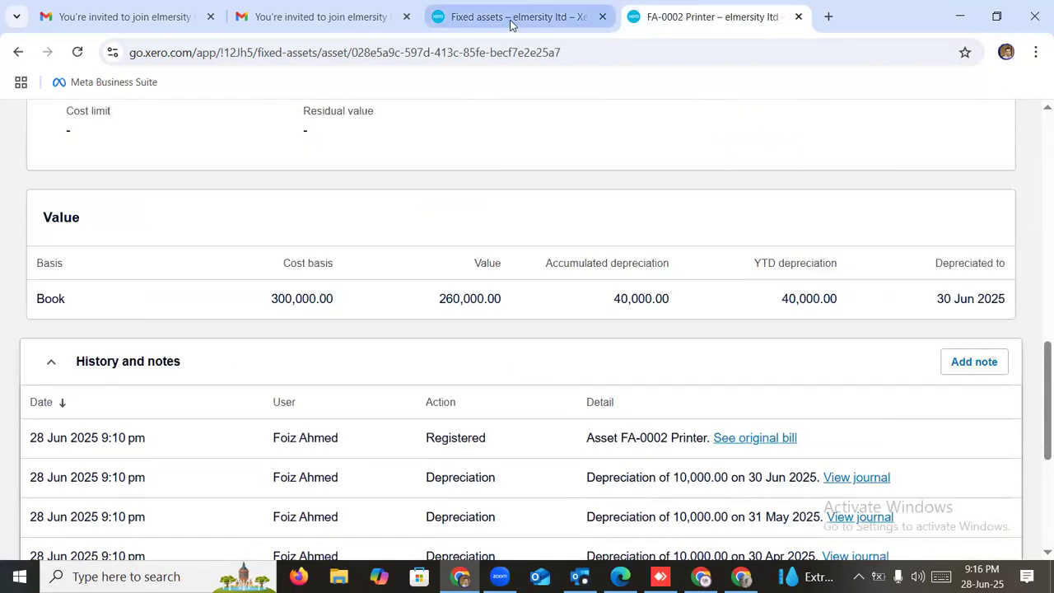
scroll(613, 354, "up", 8)
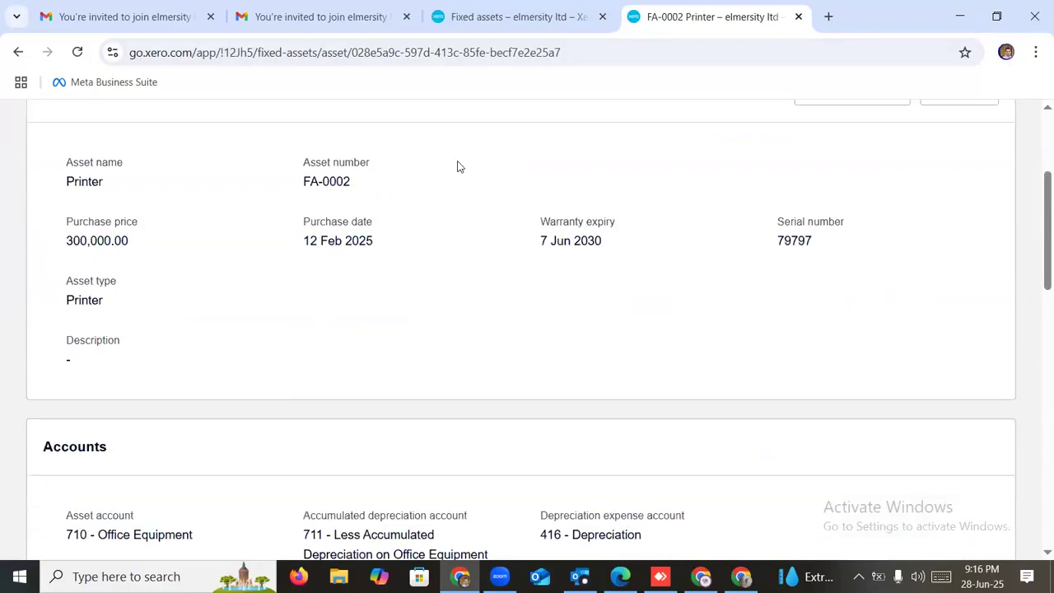
scroll(449, 261, "up", 3)
right_click(339, 127)
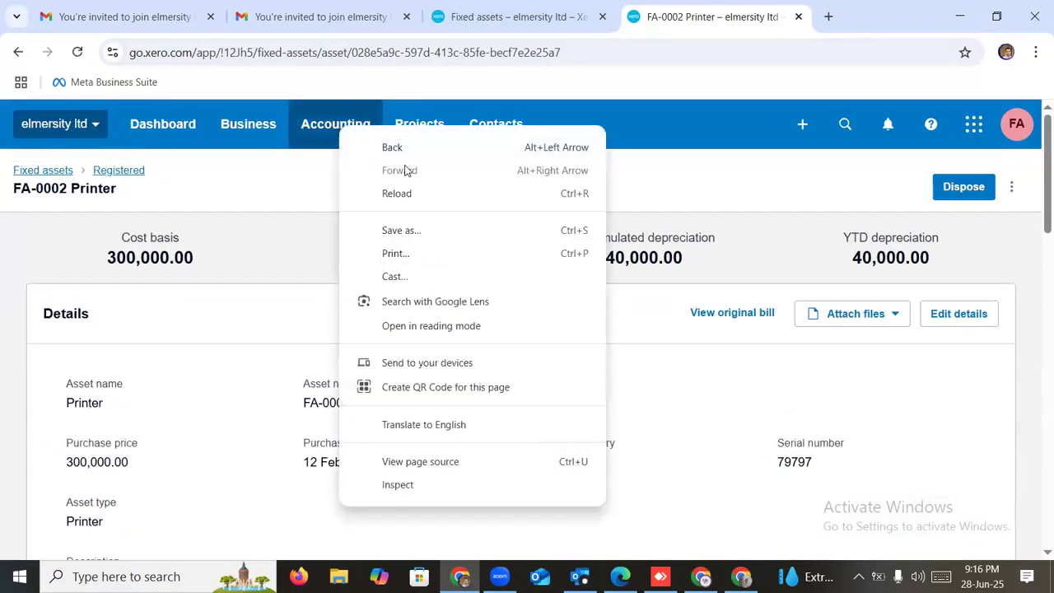
left_click(338, 132)
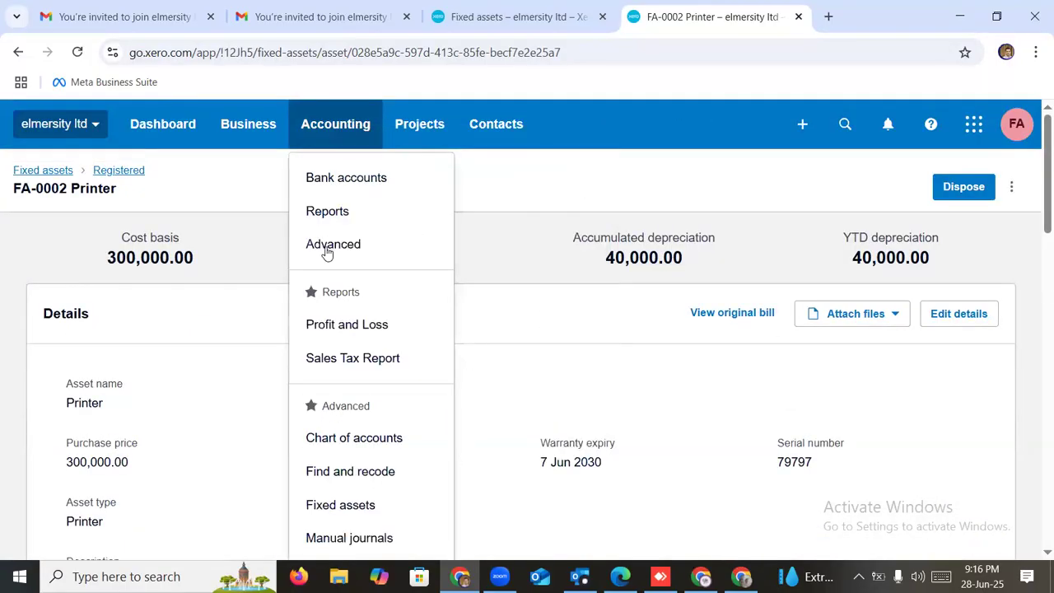
right_click(331, 216)
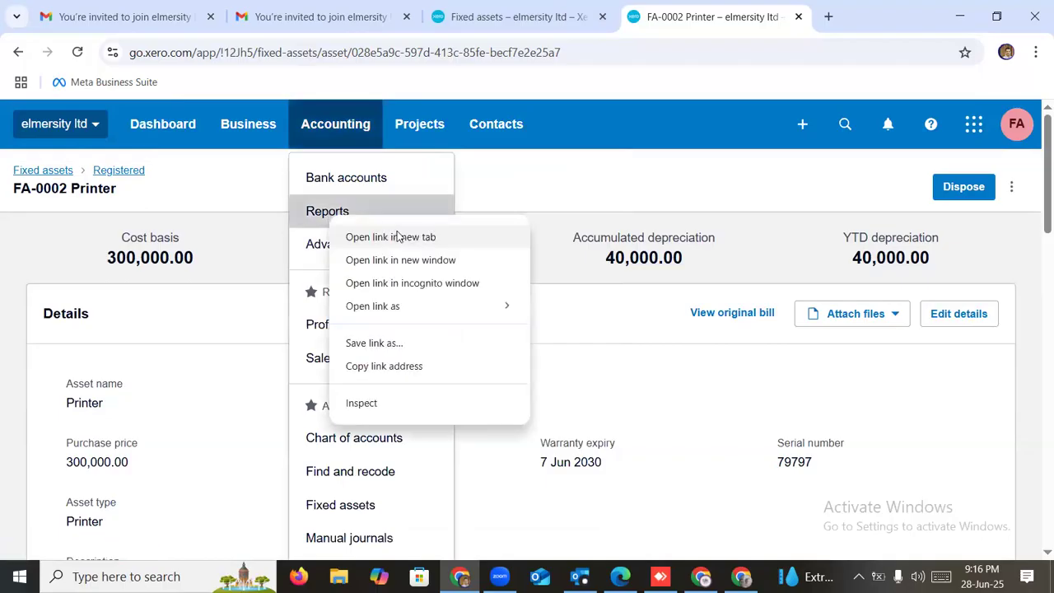
key("Return")
left_click(776, 23)
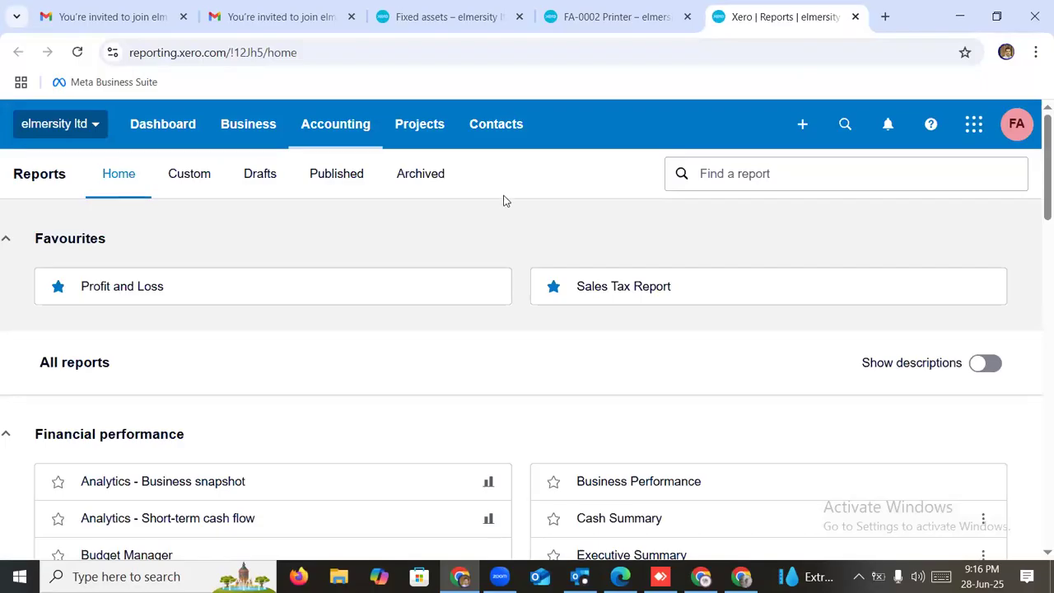
scroll(510, 212, "down", 4)
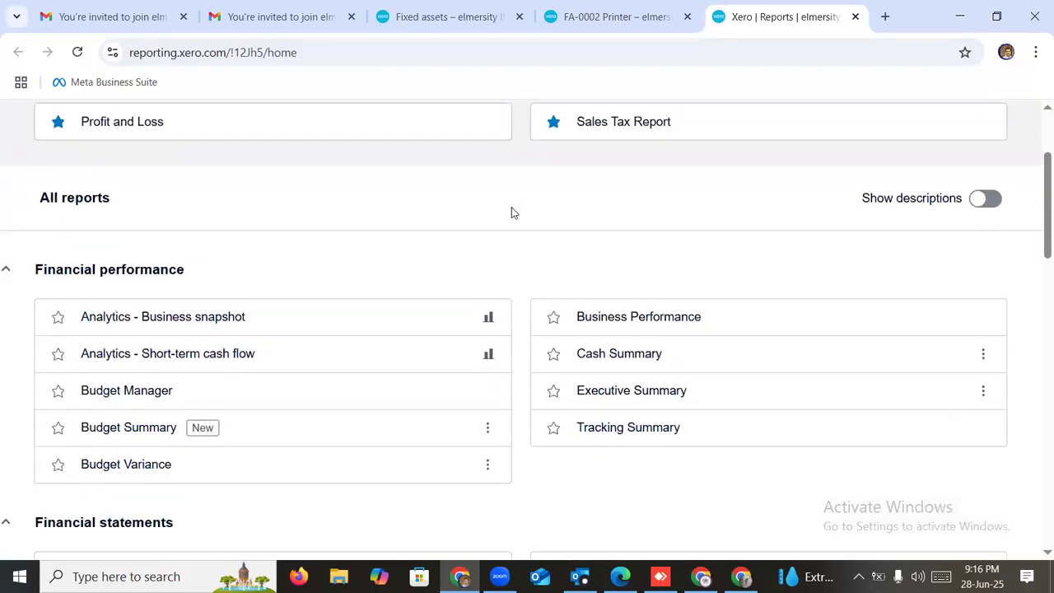
left_click(119, 405)
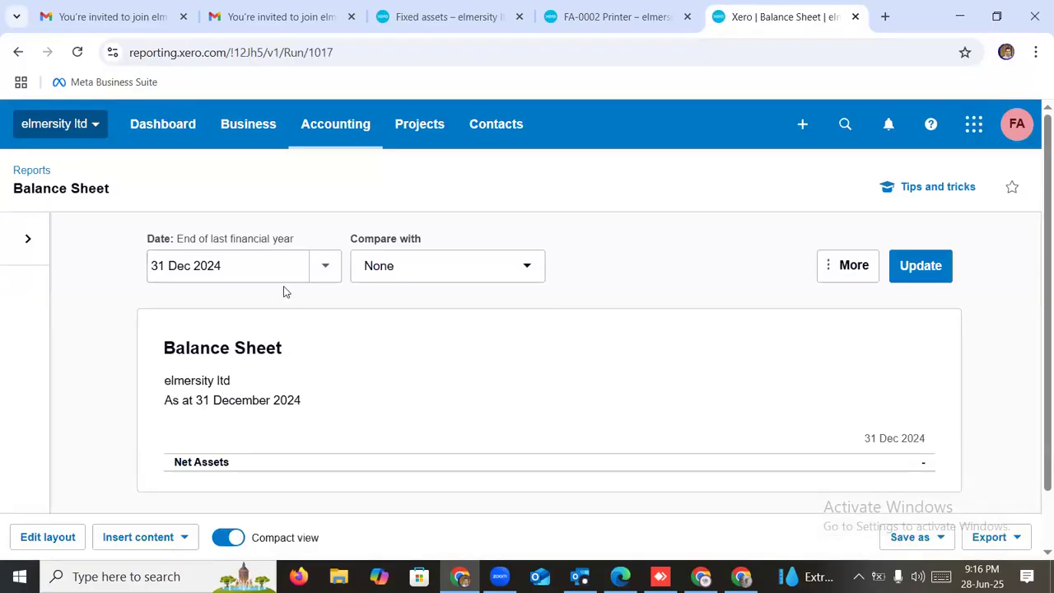
Run the Balance Sheet with a custom date of 30 Jun 2024 and check its contents
left_click(244, 262)
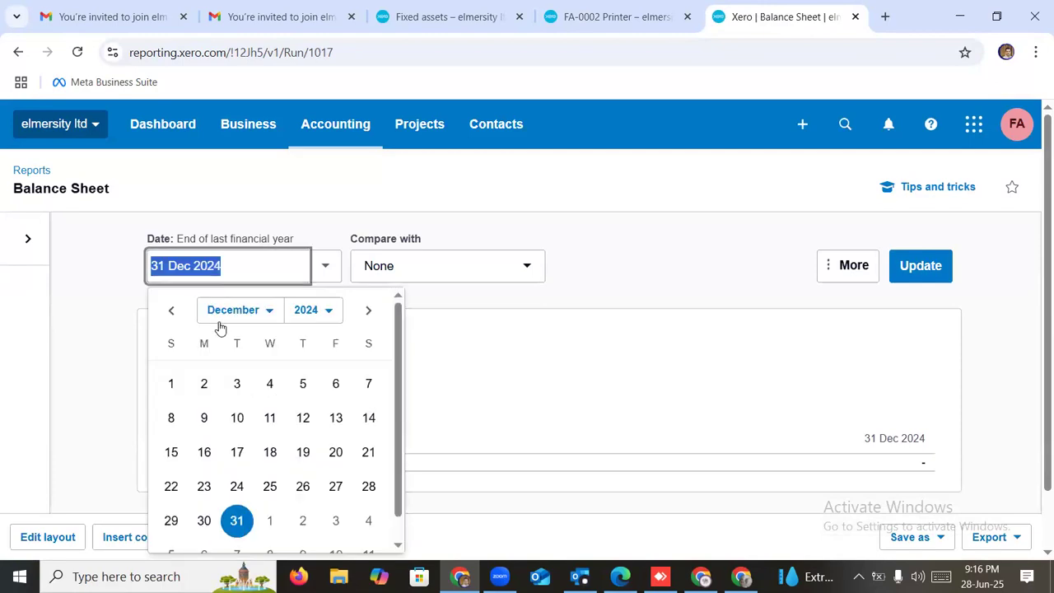
left_click(266, 315)
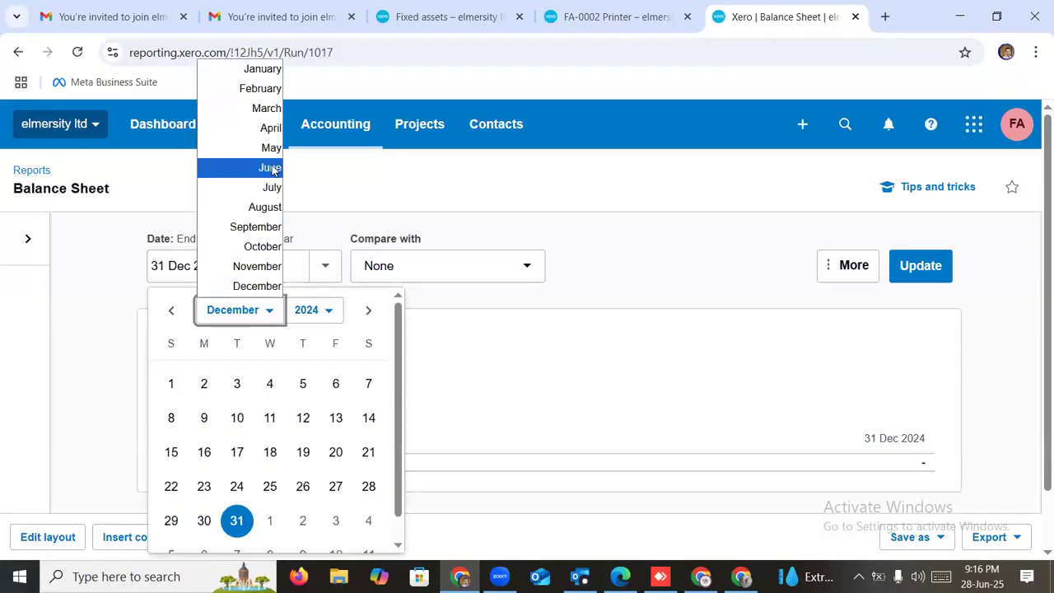
left_click(270, 167)
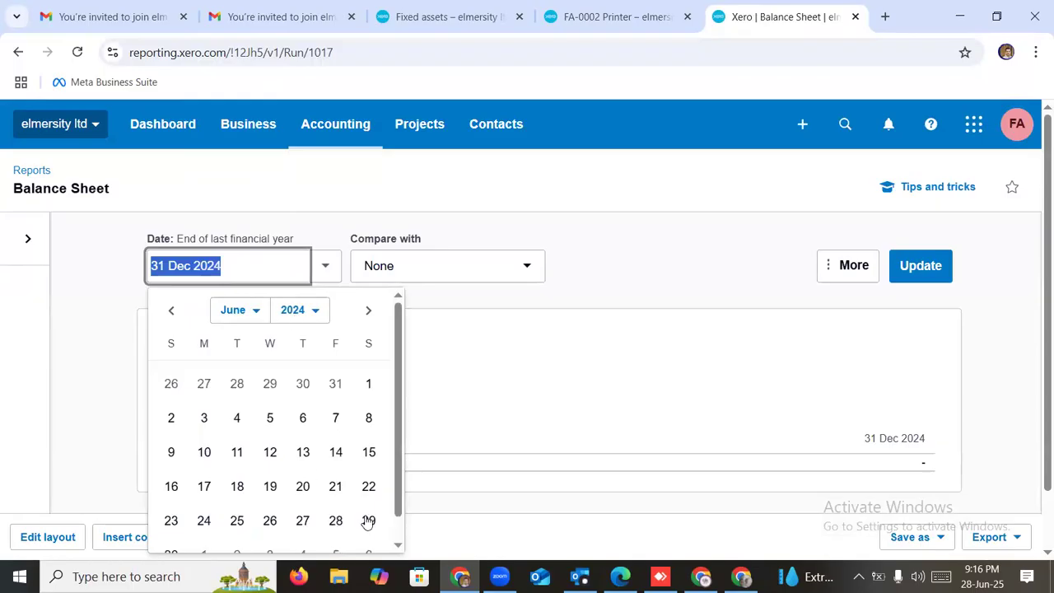
left_click_drag(399, 501, 400, 529)
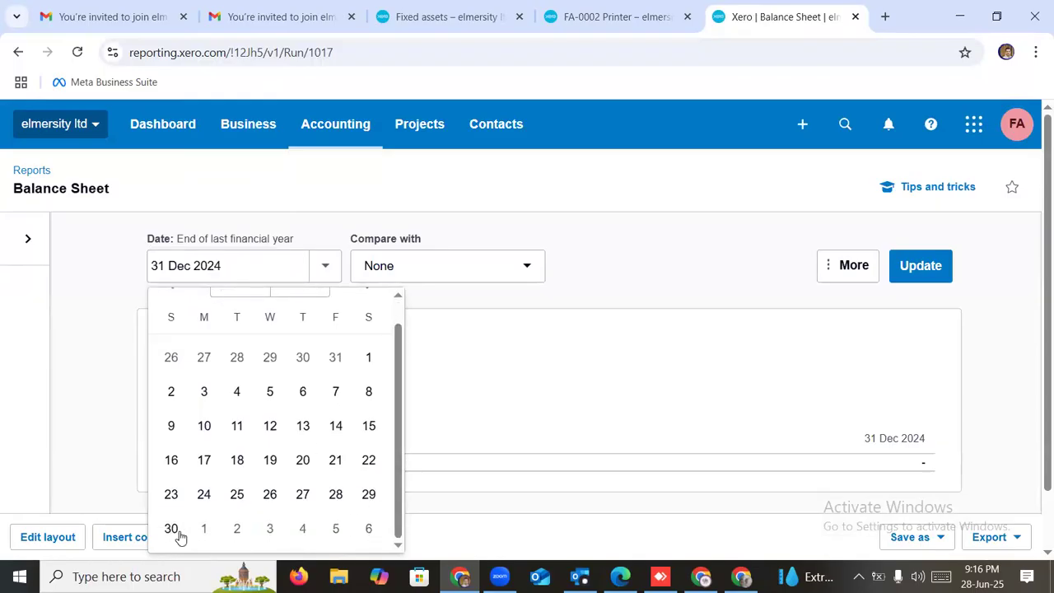
left_click(172, 529)
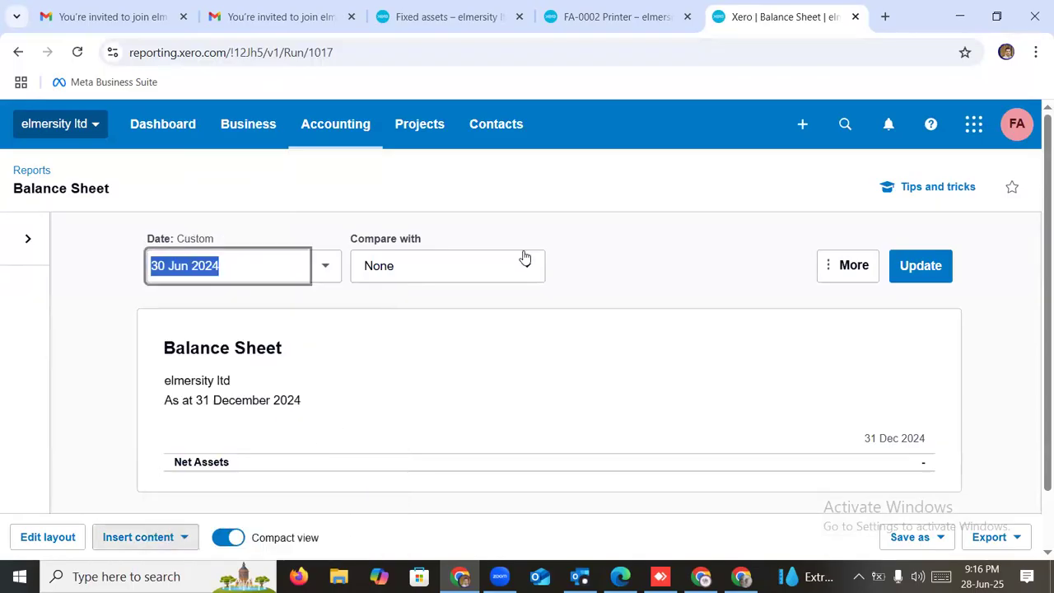
left_click(924, 267)
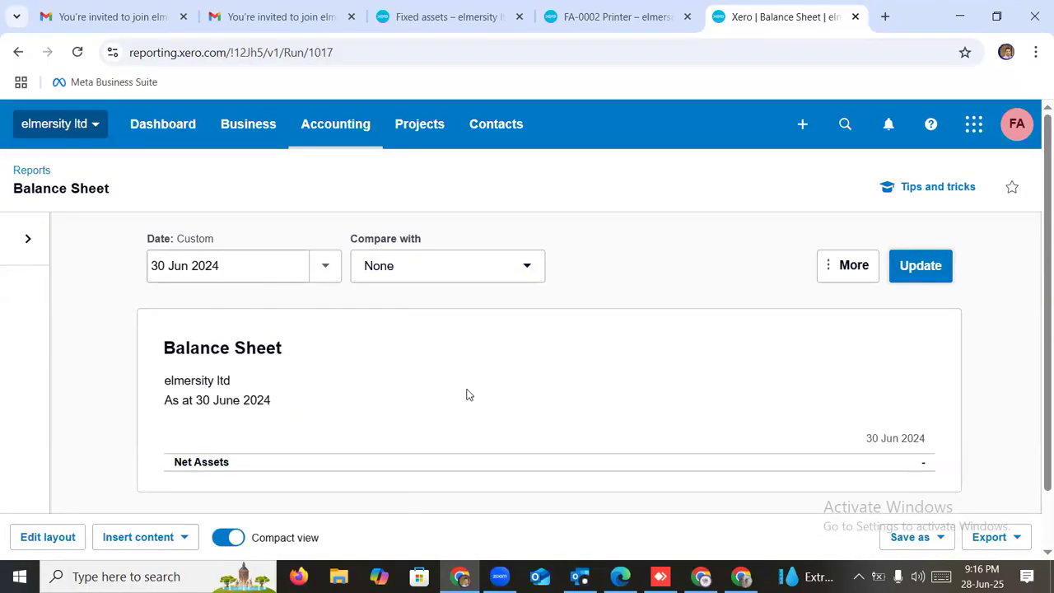
scroll(478, 393, "down", 1)
scroll(486, 390, "down", 1)
scroll(486, 390, "up", 1)
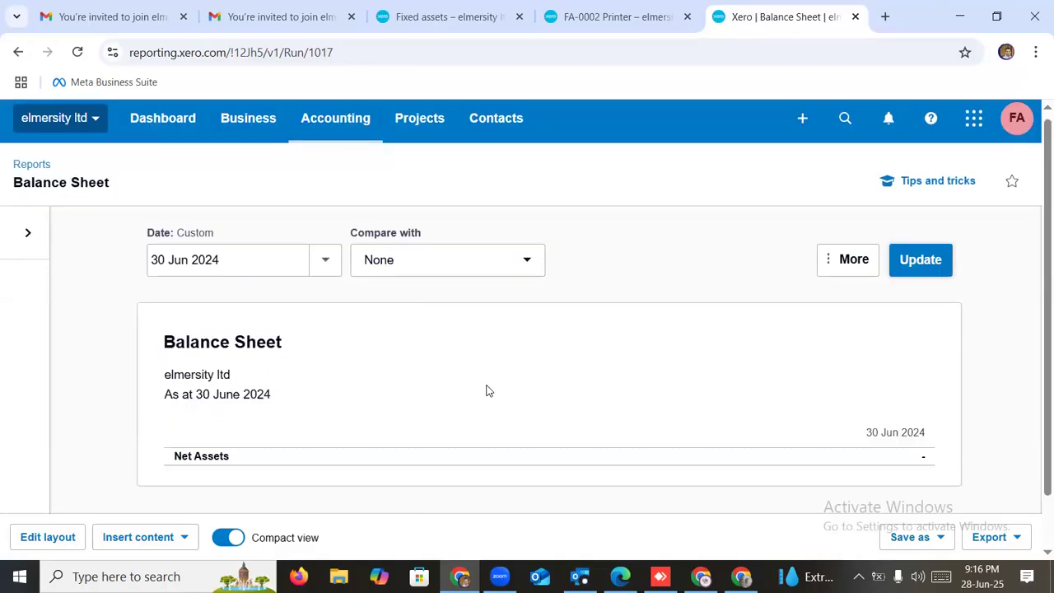
scroll(485, 390, "down", 1)
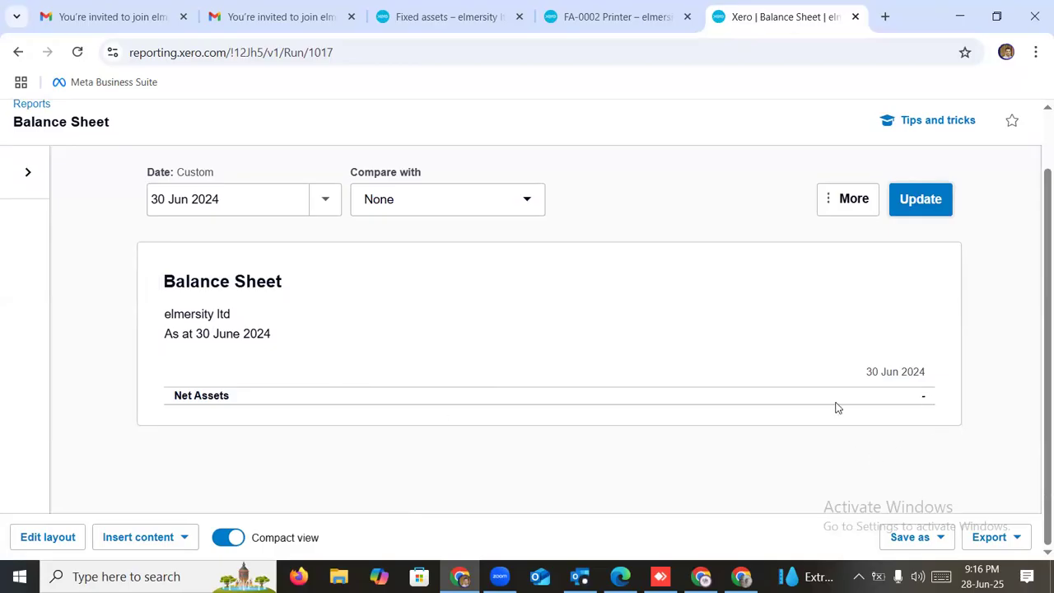
scroll(236, 337, "up", 1)
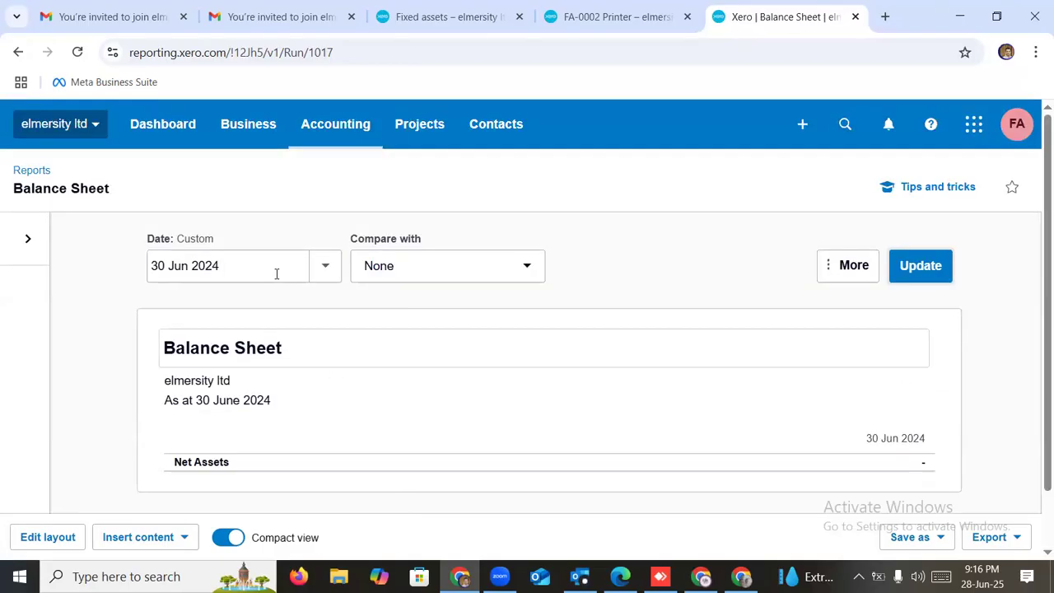
Update the Balance Sheet to the end of this month, 30 Jun 2025, and review the Fixed Assets and accumulated depreciation lines
left_click(323, 265)
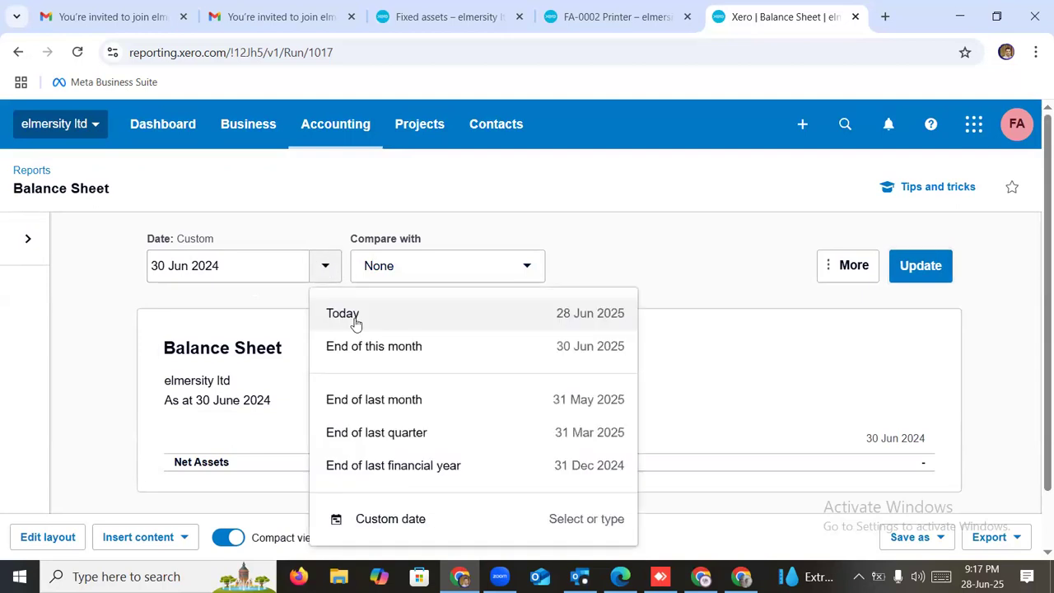
left_click(413, 348)
left_click(930, 267)
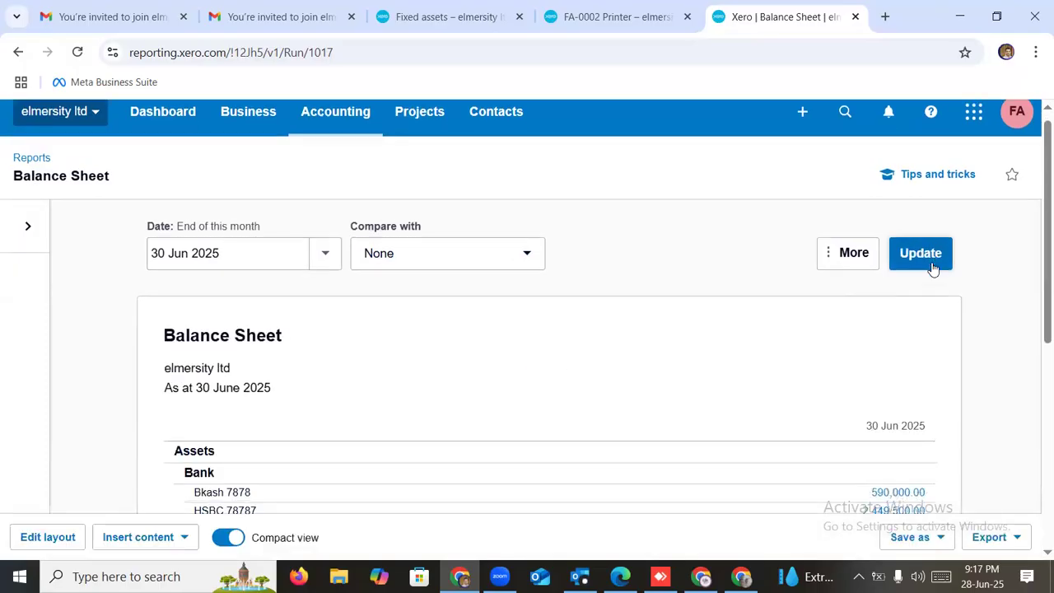
scroll(931, 268, "down", 4)
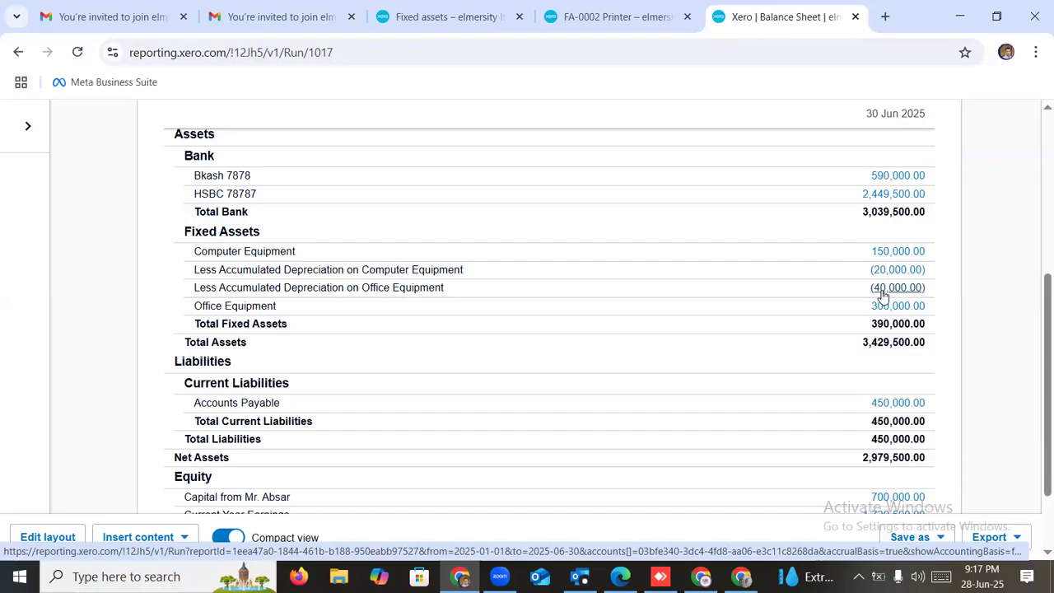
scroll(216, 293, "up", 4)
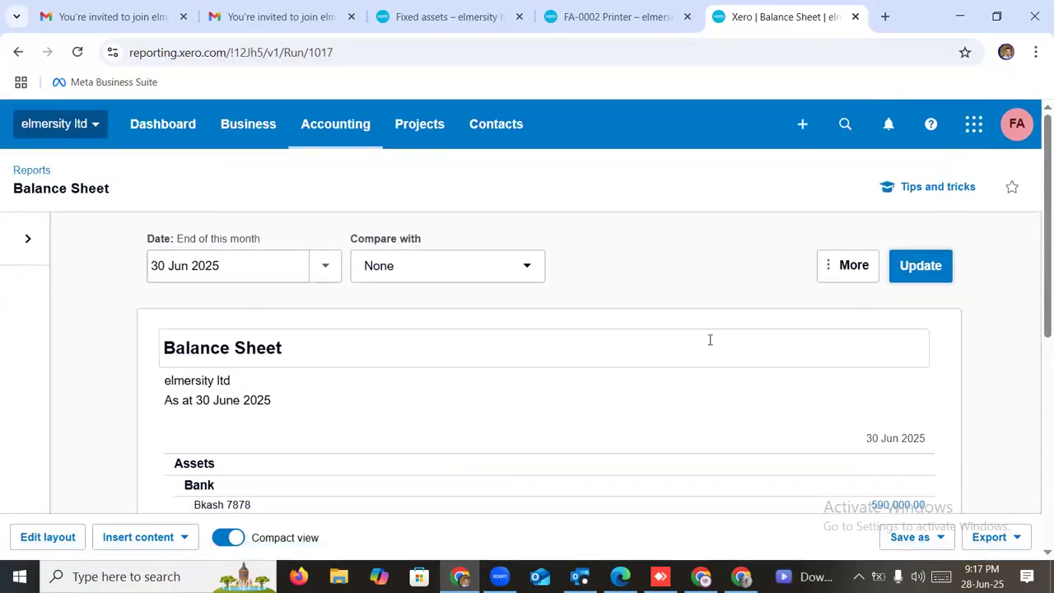
scroll(709, 339, "down", 4)
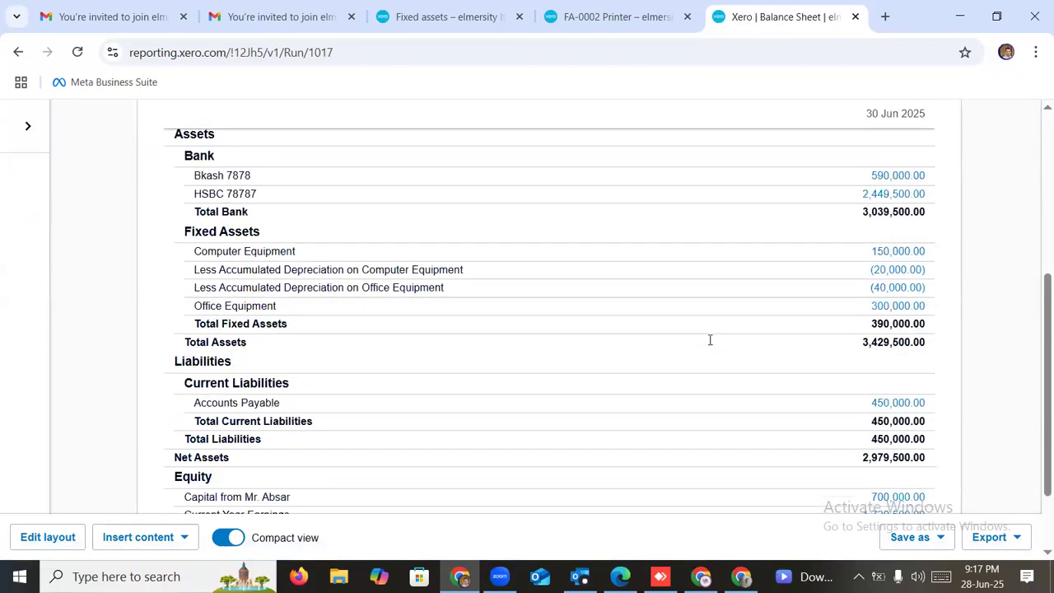